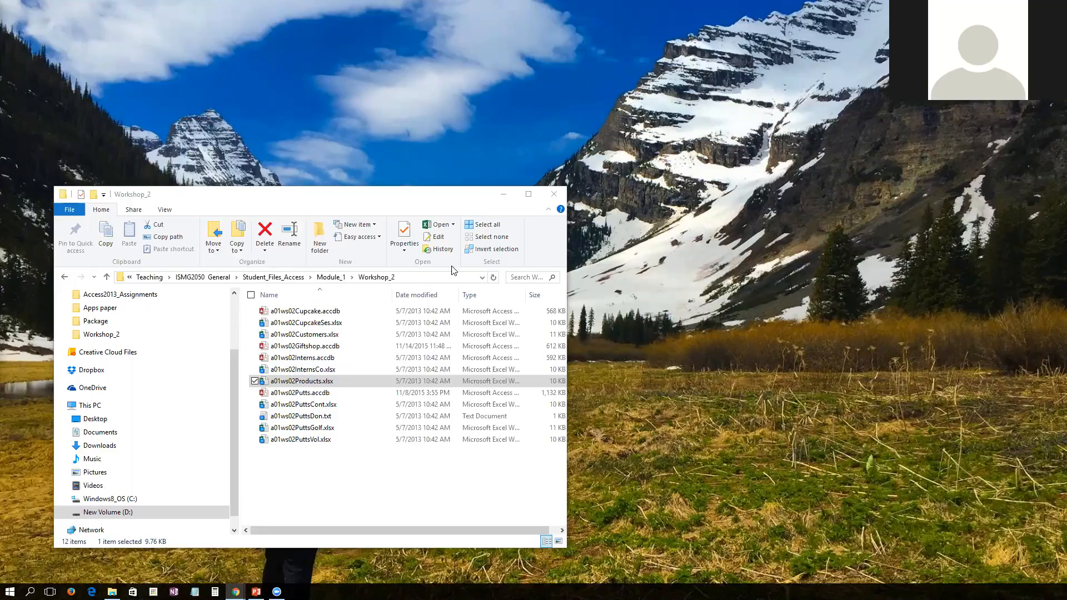
Open the a01ws02Giftshop.accdb database from the Workshop_2 folder
{"action": "left_click", "coordinate": [324, 348]}
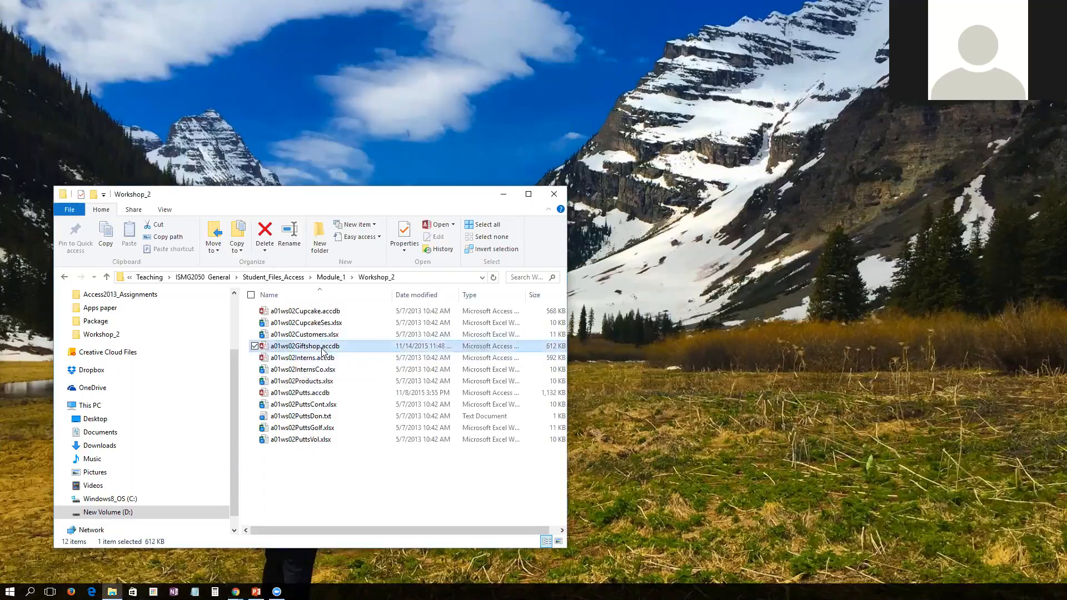
{"action": "double_click", "coordinate": [299, 348]}
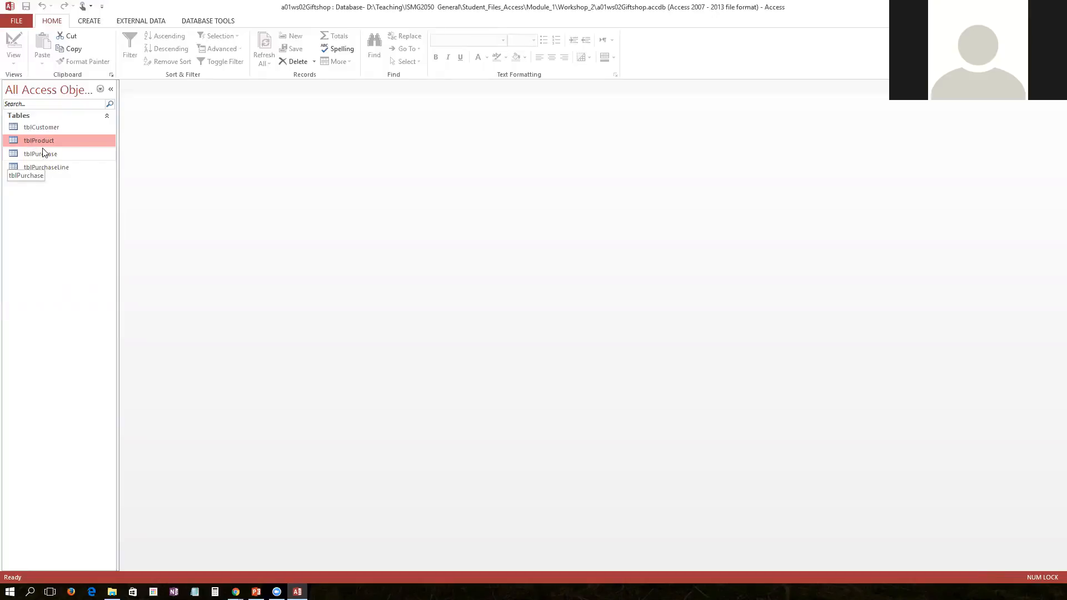
Delete the tblCustomer table, allowing its relationships to other tables to be deleted too
{"action": "left_click", "coordinate": [40, 128]}
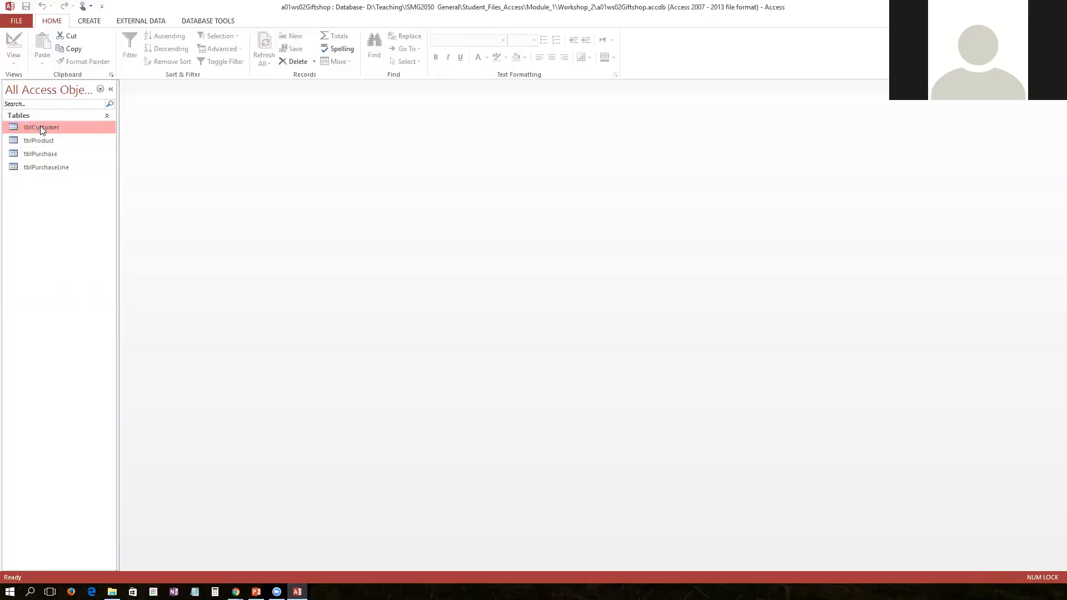
{"action": "right_click", "coordinate": [40, 126]}
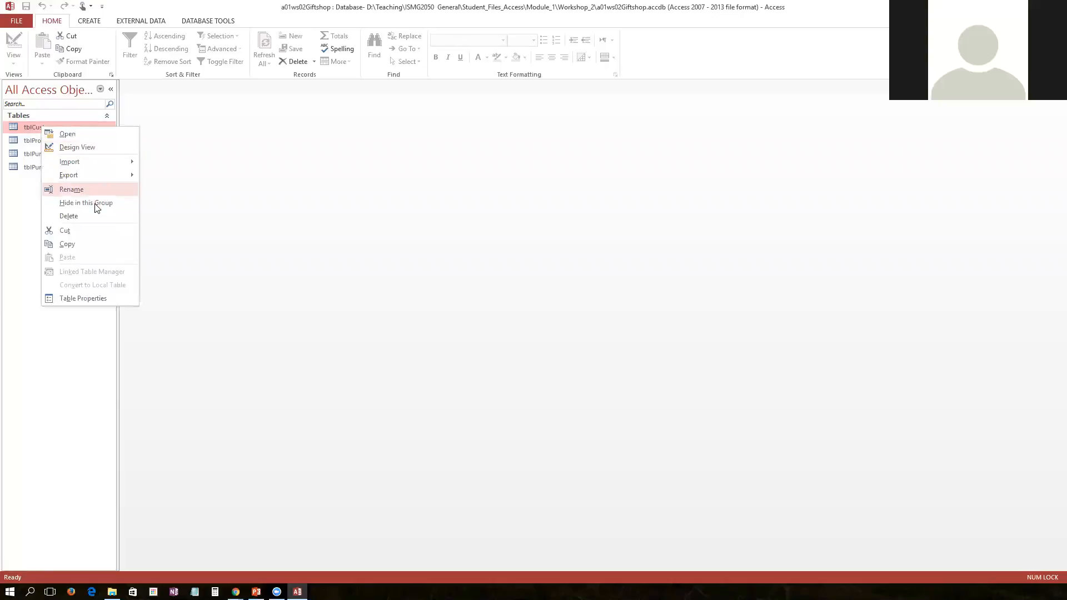
{"action": "left_click", "coordinate": [69, 217]}
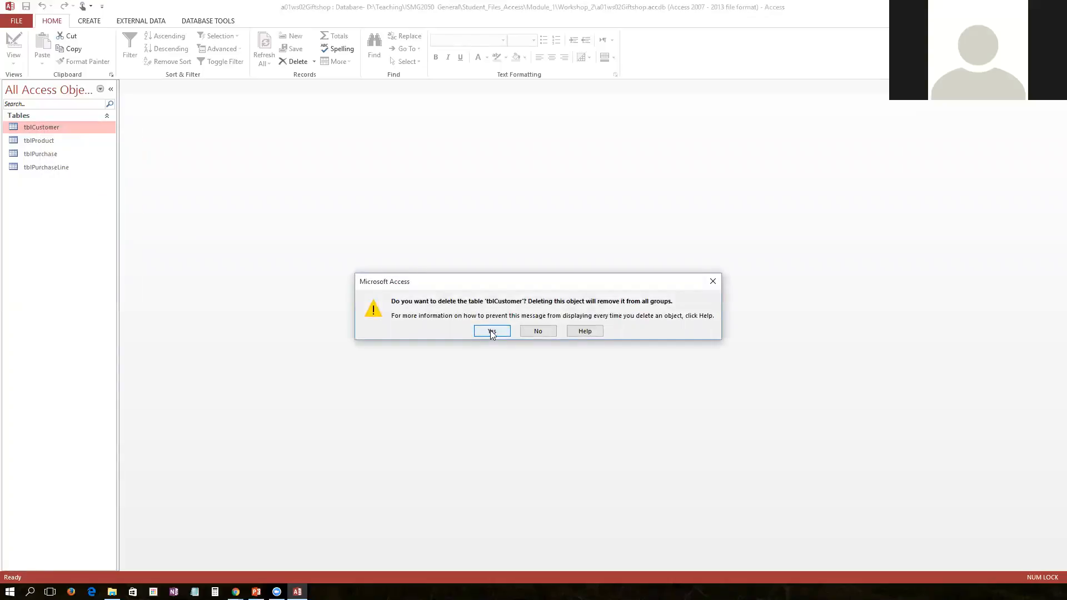
{"action": "left_click", "coordinate": [492, 332]}
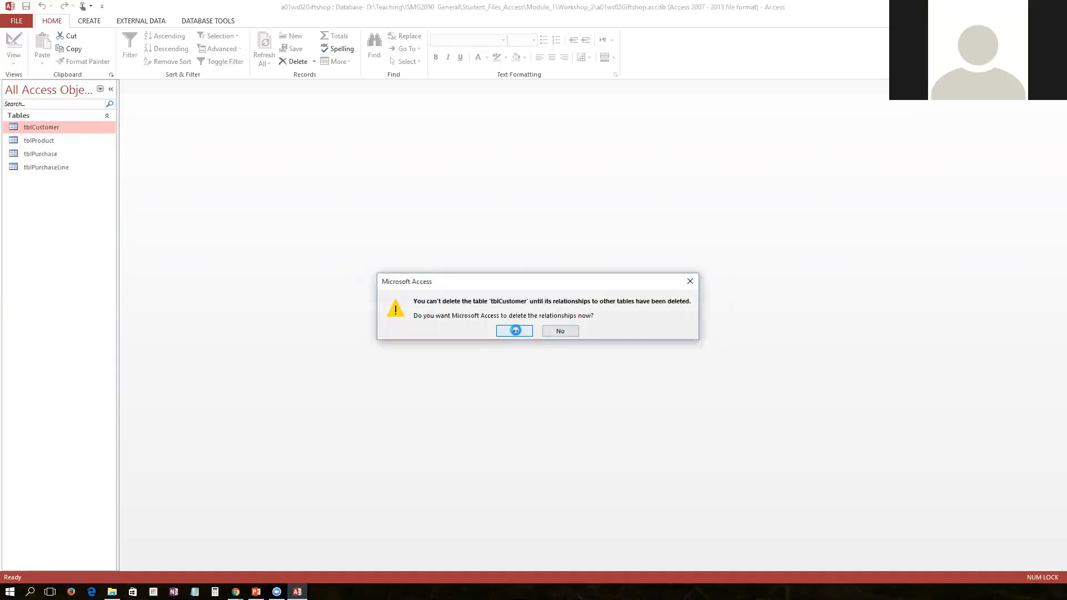
{"action": "left_click", "coordinate": [515, 331]}
Delete the tblProduct table, allowing its relationships to be deleted as well
{"action": "right_click", "coordinate": [40, 121]}
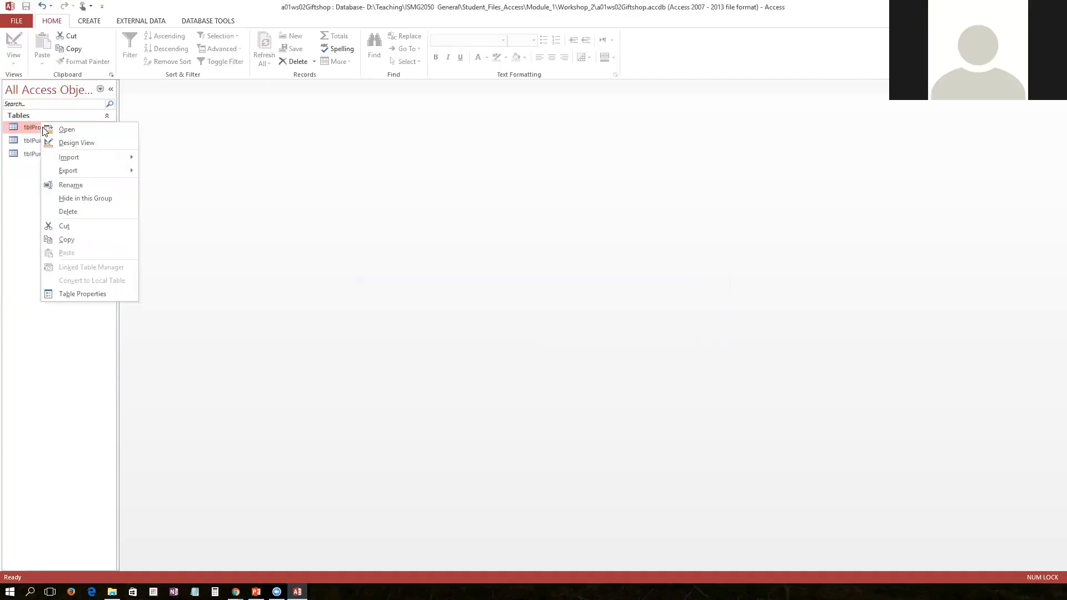
{"action": "left_click", "coordinate": [94, 212]}
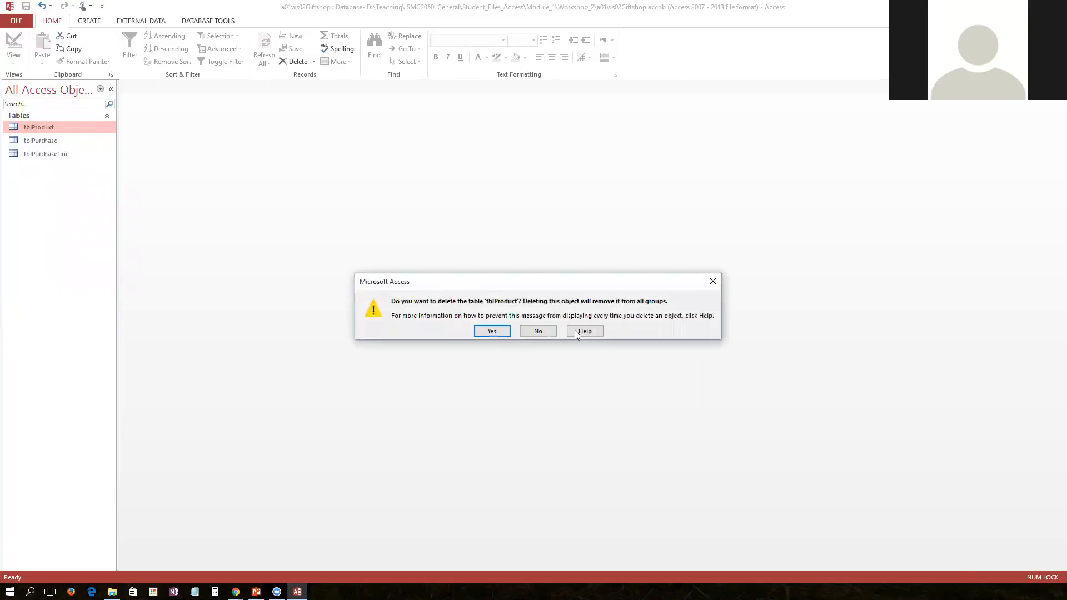
{"action": "left_click", "coordinate": [503, 332]}
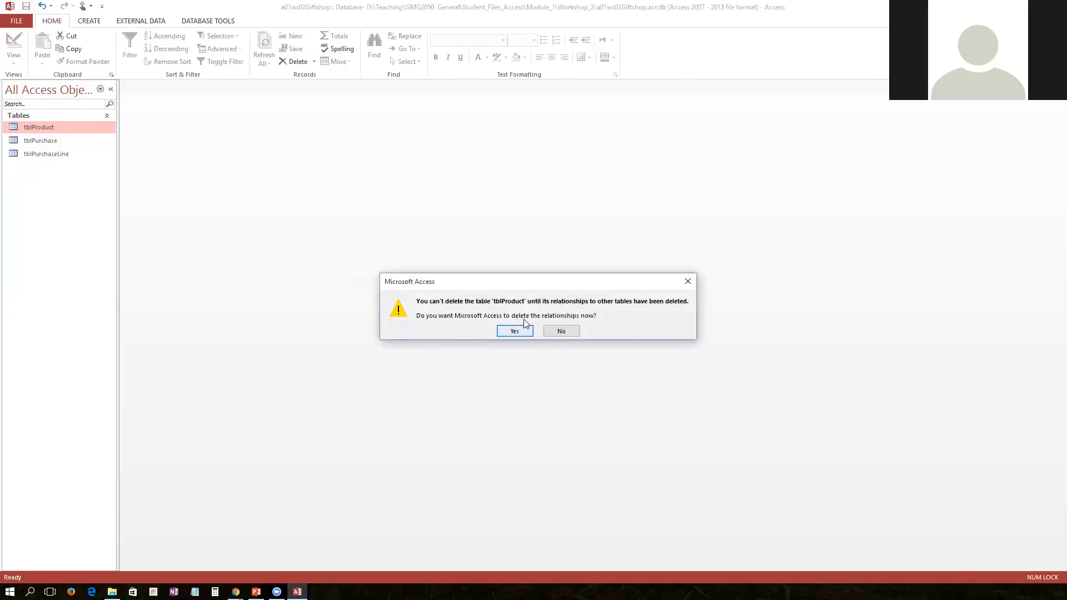
{"action": "left_click", "coordinate": [520, 329]}
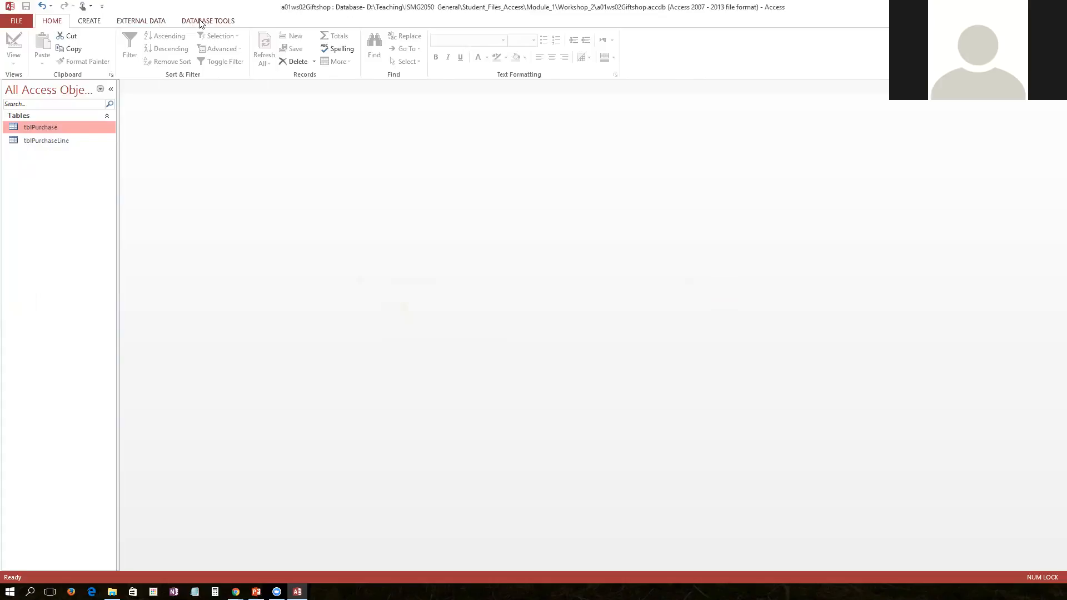
Open the Relationships window and delete the relationship between tblPurchase and tblPurchaseLine
{"action": "left_click", "coordinate": [154, 22]}
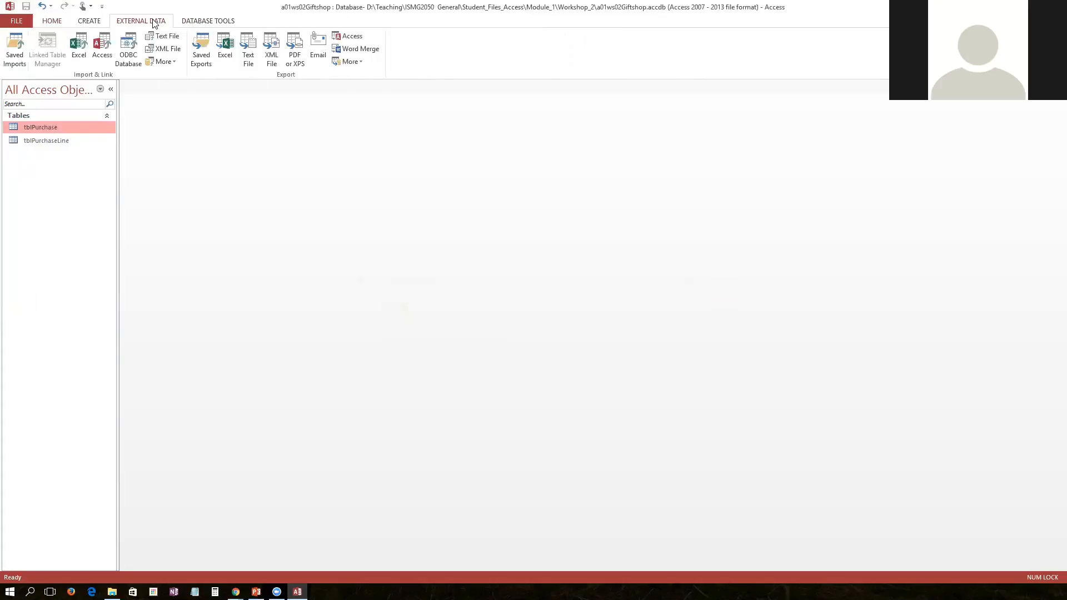
{"action": "left_click", "coordinate": [204, 24]}
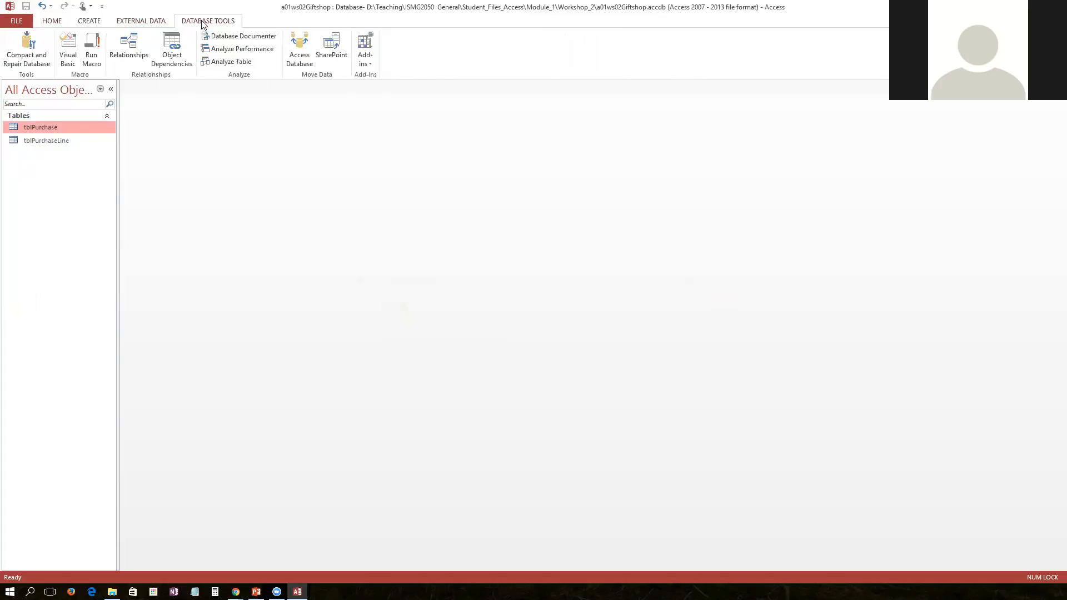
{"action": "left_click", "coordinate": [130, 49]}
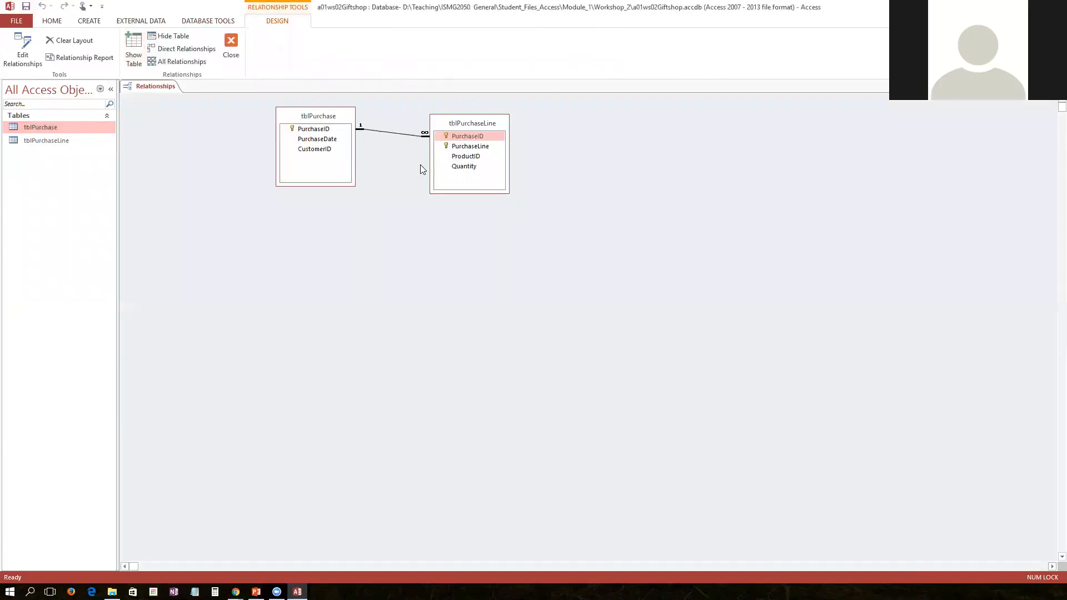
{"action": "left_click", "coordinate": [328, 117]}
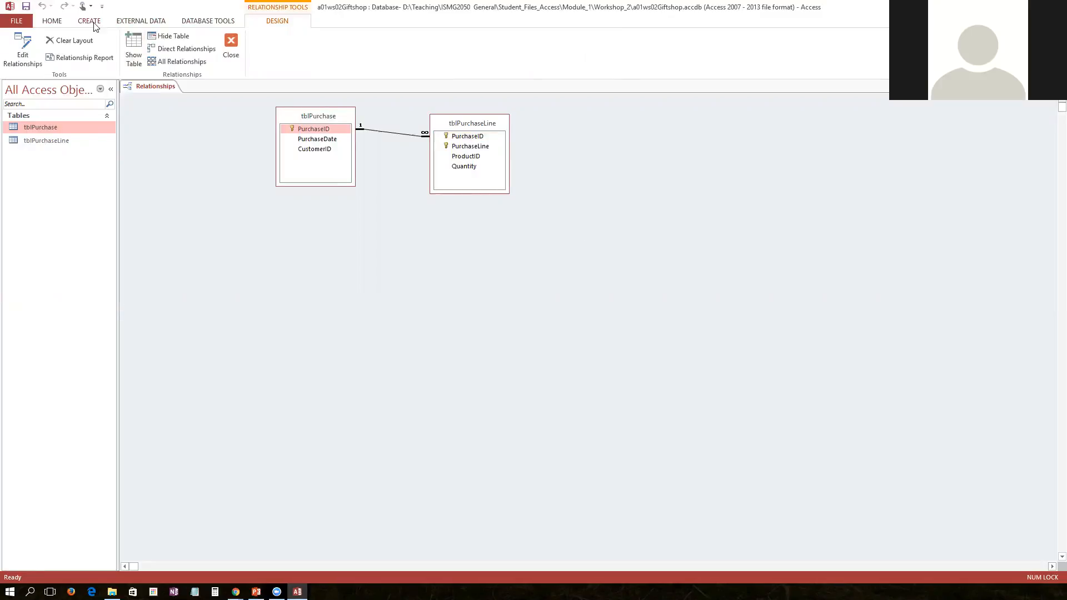
{"action": "left_click", "coordinate": [399, 133]}
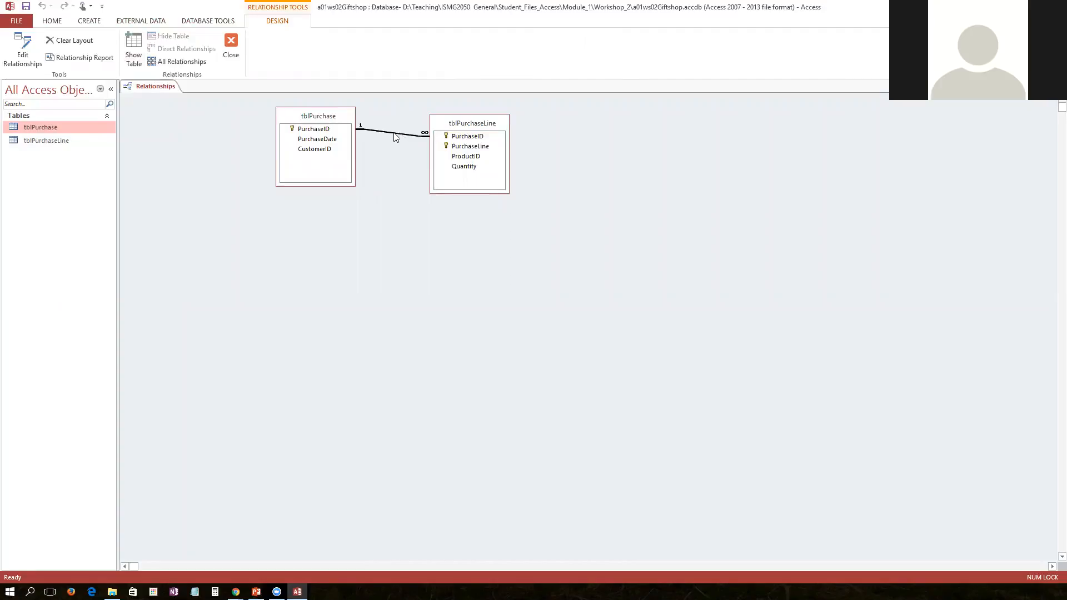
{"action": "right_click", "coordinate": [401, 136]}
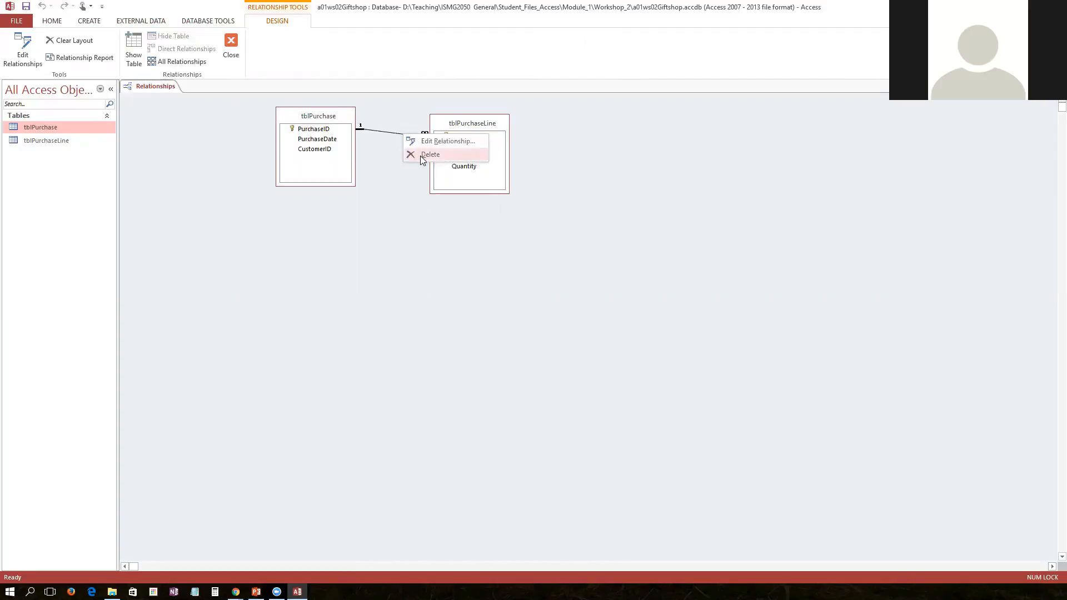
{"action": "left_click", "coordinate": [421, 156]}
{"action": "left_click", "coordinate": [513, 327]}
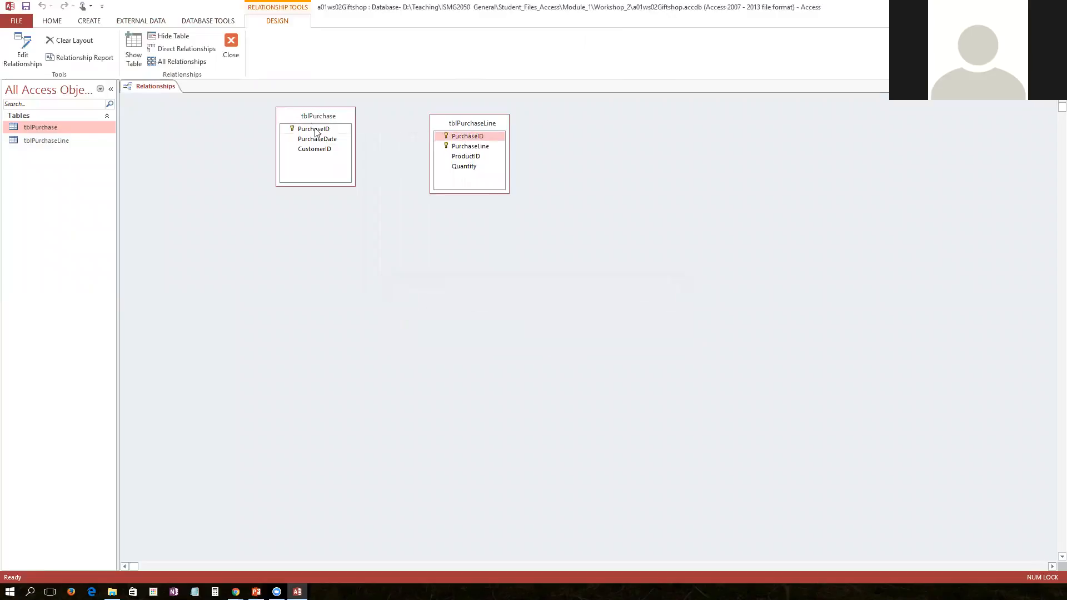
{"action": "right_click", "coordinate": [312, 114]}
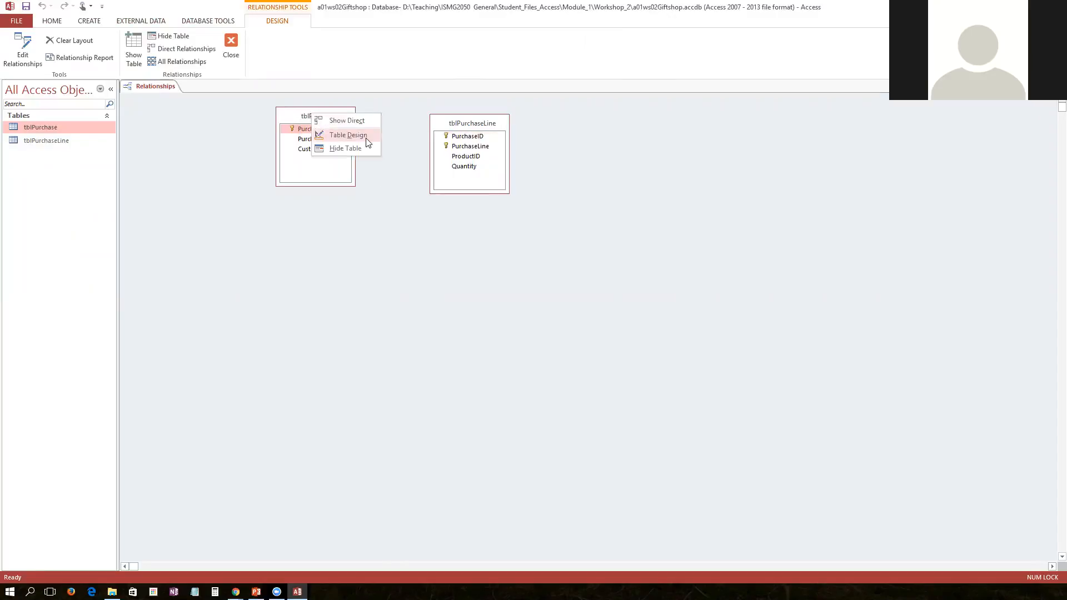
{"action": "left_click", "coordinate": [294, 116]}
{"action": "right_click", "coordinate": [295, 115]}
{"action": "left_click", "coordinate": [295, 117]}
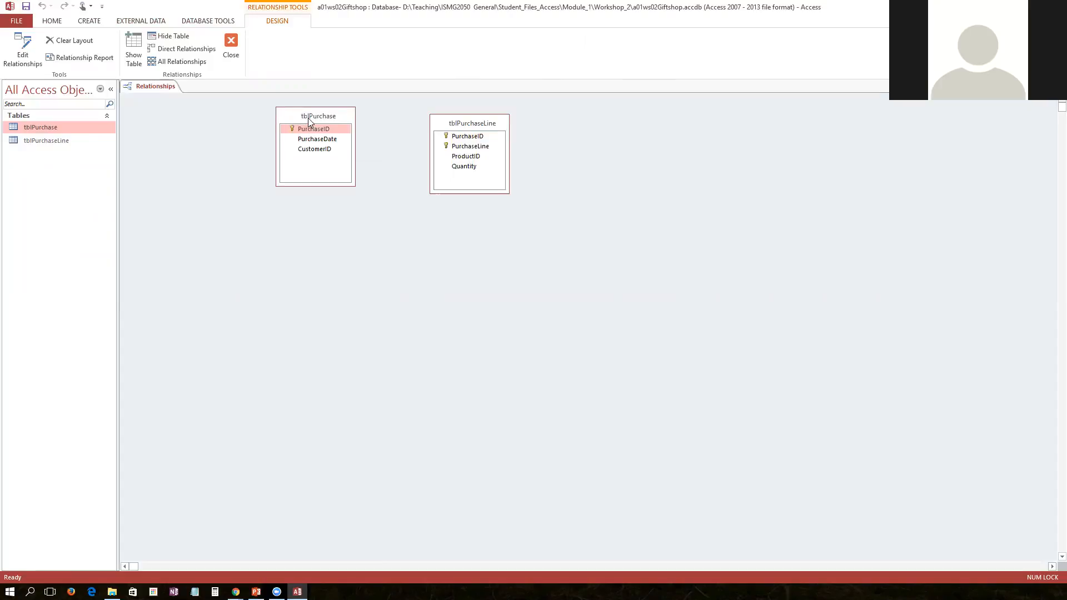
Clear the Relationships layout, then close the window and save the layout changes
{"action": "left_click", "coordinate": [69, 40]}
{"action": "left_click", "coordinate": [510, 332]}
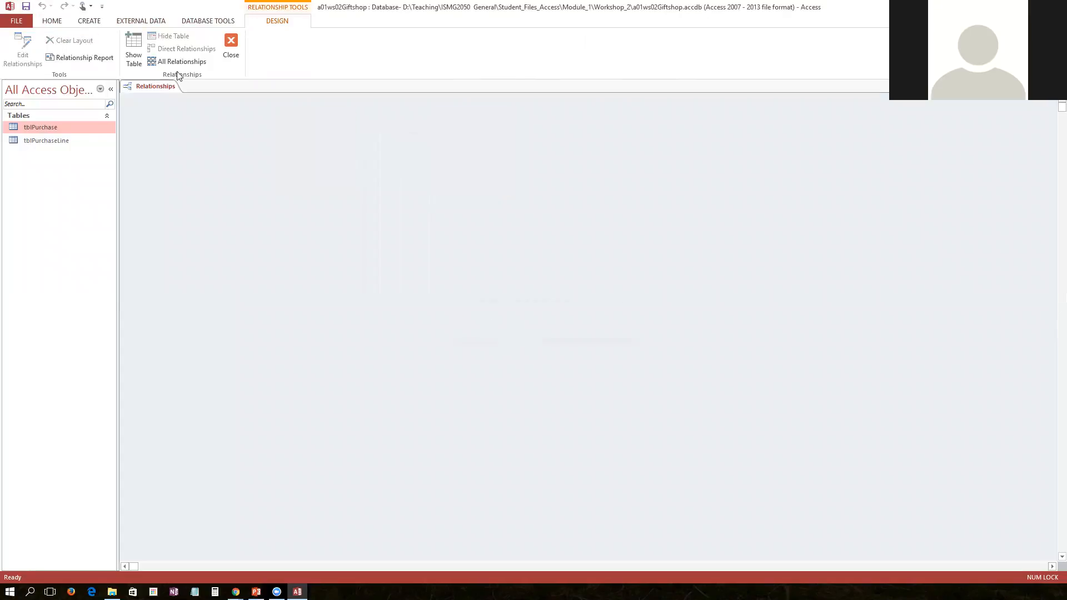
{"action": "left_click", "coordinate": [231, 42]}
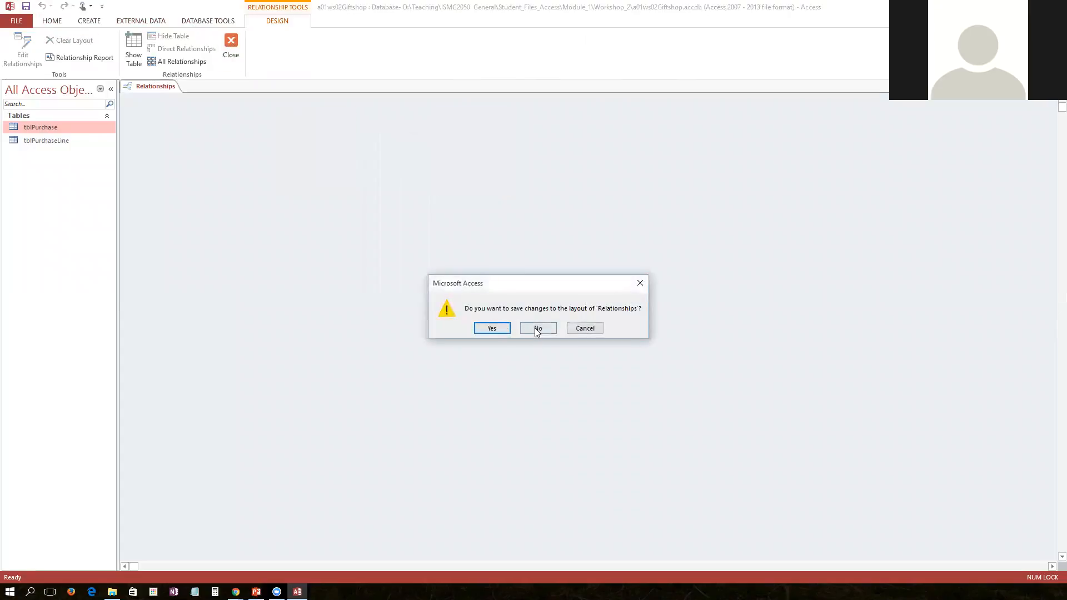
{"action": "left_click", "coordinate": [494, 328]}
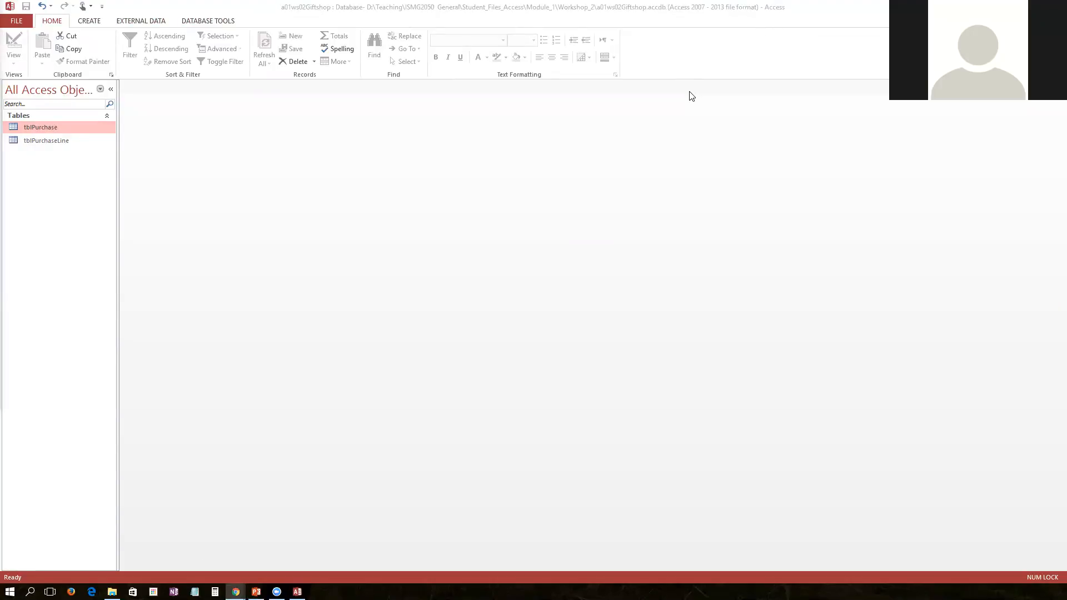
In the course website, go to Pages, open the Week13 workshop page and follow the student files link
{"action": "left_click_drag", "start_coordinate": [404, 21], "coordinate": [689, 91]}
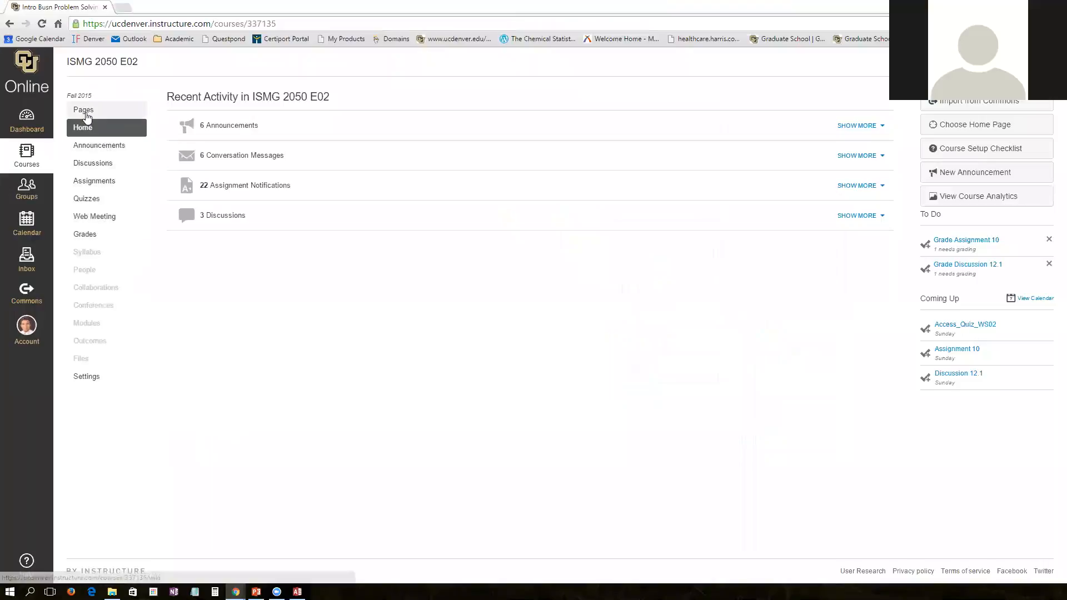
{"action": "left_click", "coordinate": [86, 112]}
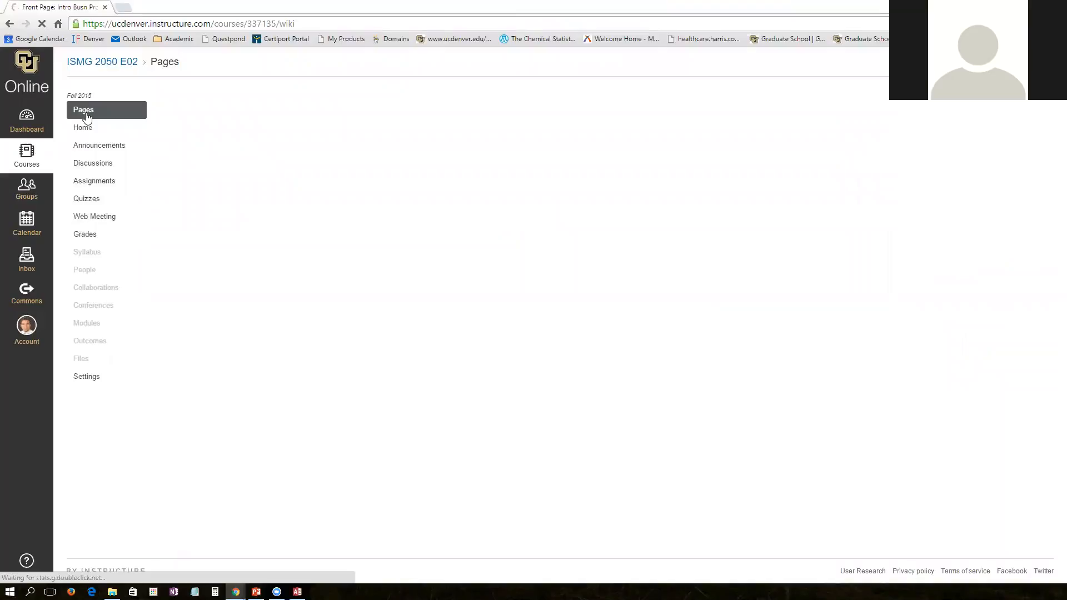
{"action": "scroll", "coordinate": [321, 392], "scroll_direction": "down", "scroll_amount": 10}
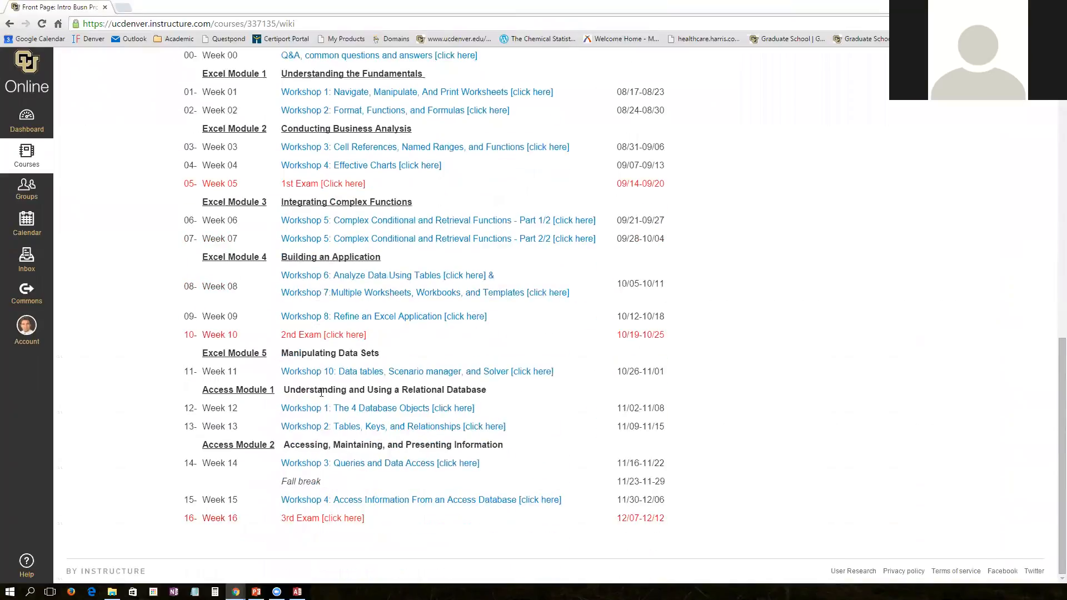
{"action": "left_click", "coordinate": [332, 431]}
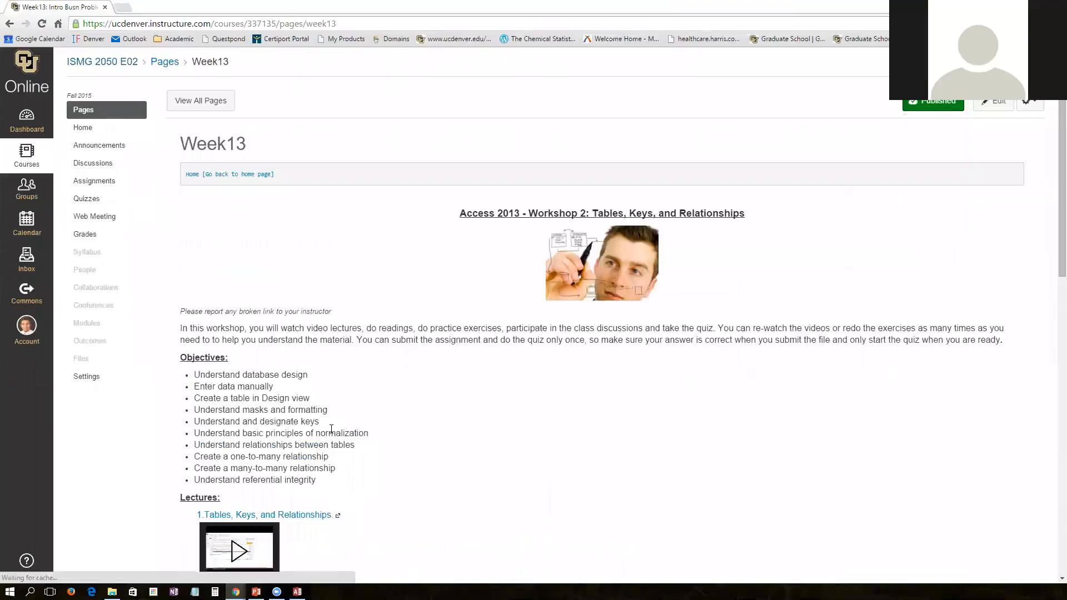
{"action": "scroll", "coordinate": [331, 429], "scroll_direction": "down", "scroll_amount": 1}
{"action": "scroll", "coordinate": [331, 429], "scroll_direction": "down", "scroll_amount": 12}
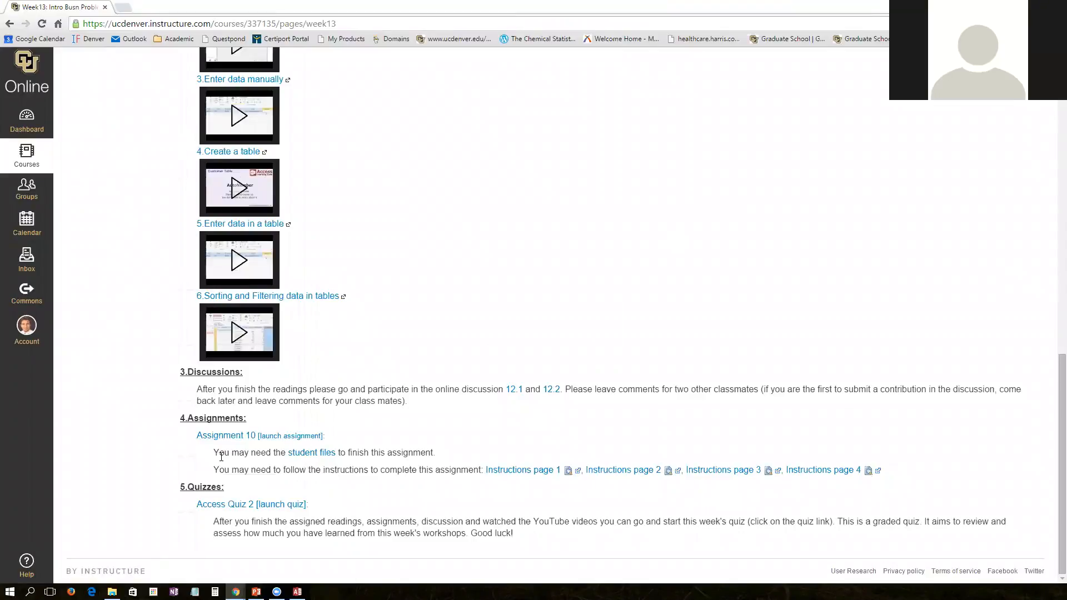
{"action": "left_click", "coordinate": [321, 458]}
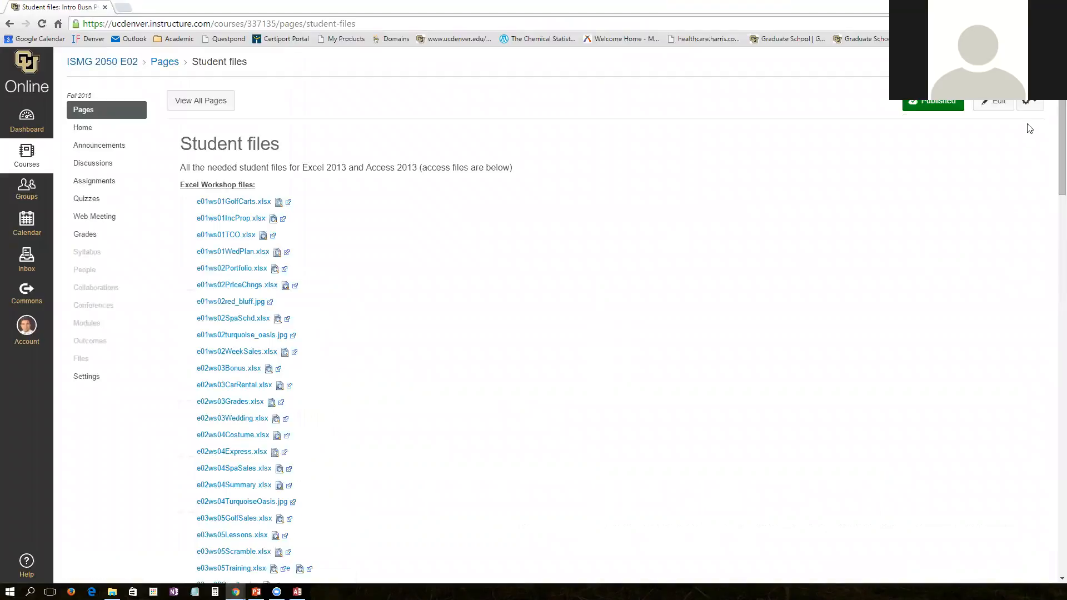
Download a01ws02Giftshop.accdb from the Access workshop files list and open the downloaded database
{"action": "left_click_drag", "start_coordinate": [1052, 110], "coordinate": [1048, 382]}
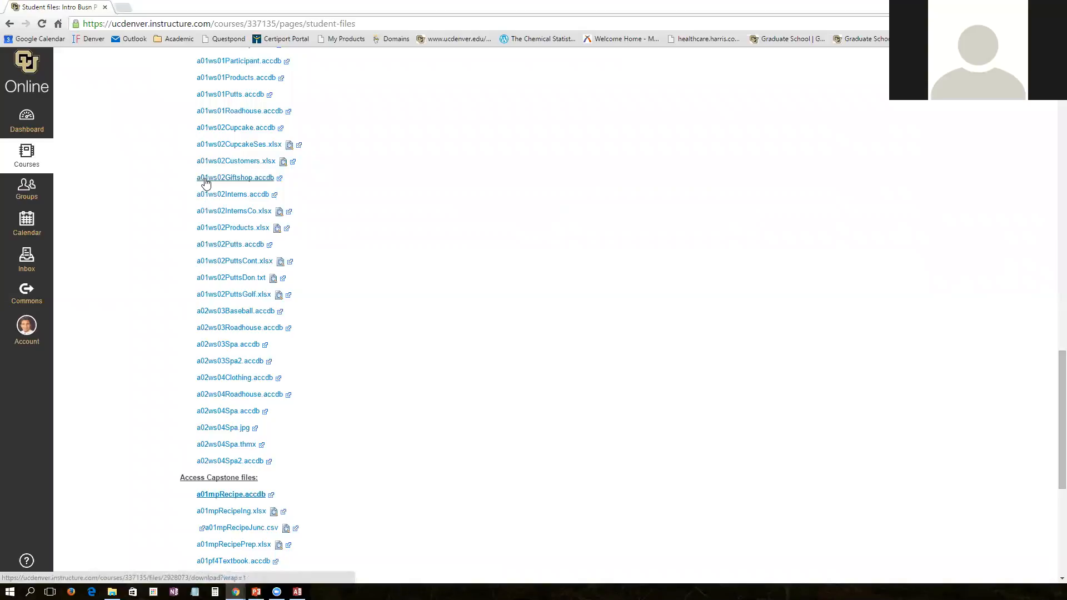
{"action": "left_click", "coordinate": [236, 183]}
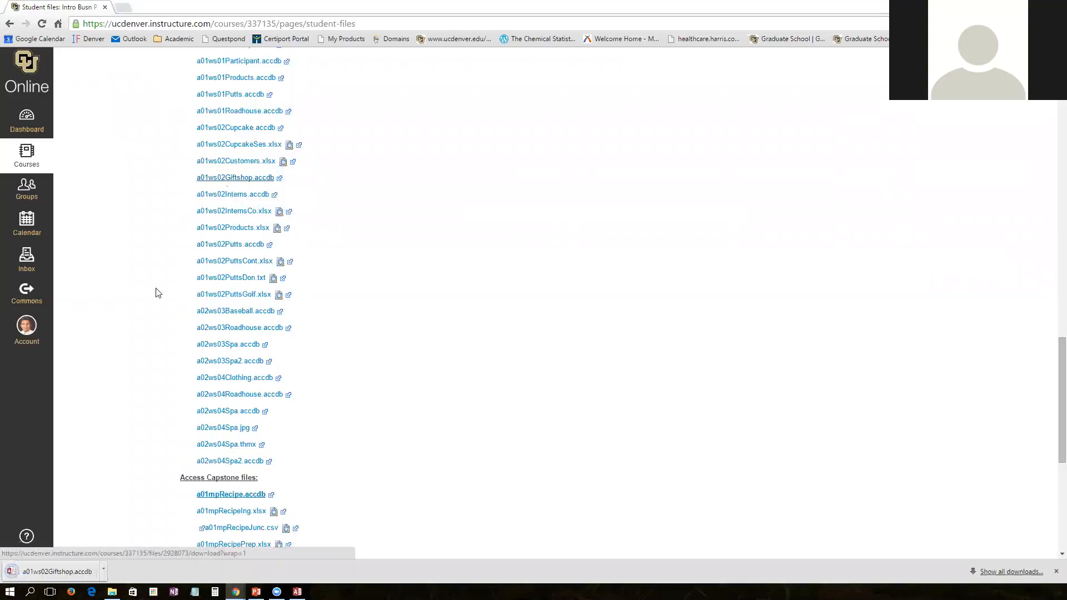
{"action": "left_click", "coordinate": [78, 572]}
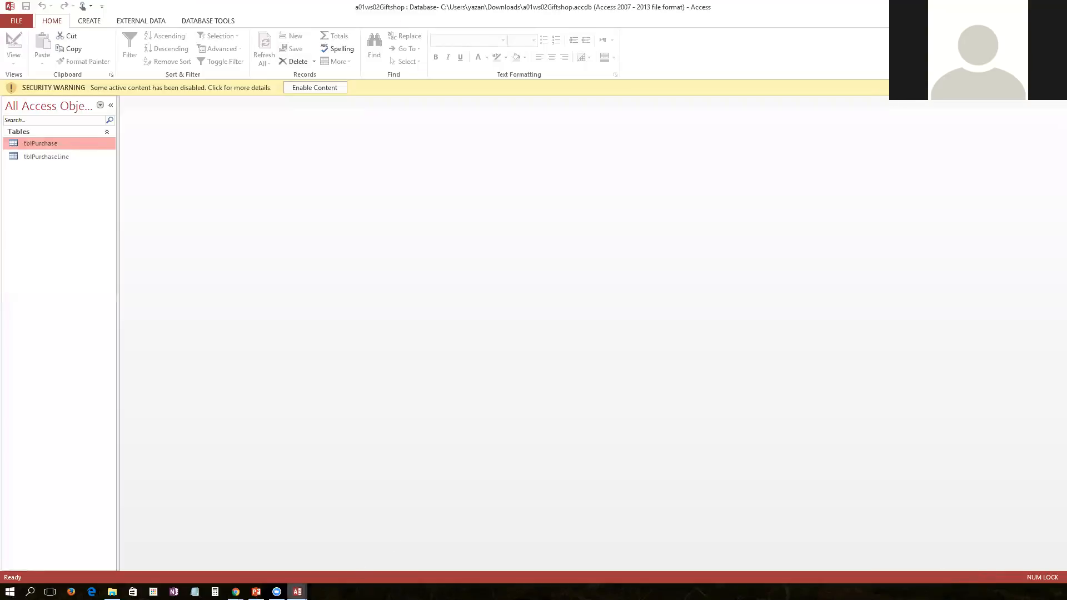
Close the original Access window and enable content in the downloaded database
{"action": "mouse_move", "coordinate": [298, 592]}
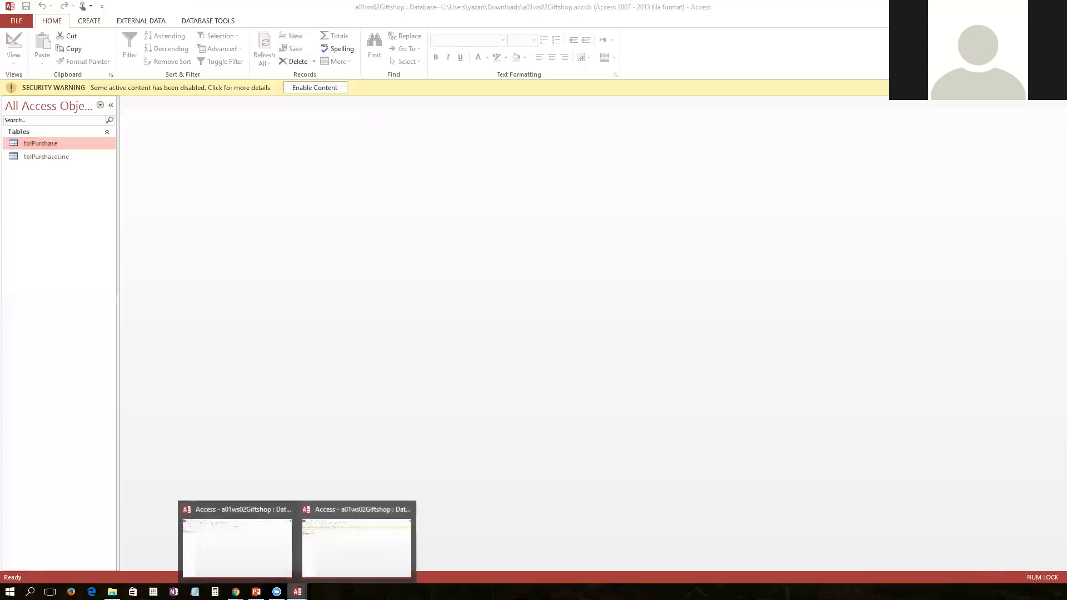
{"action": "left_click", "coordinate": [287, 509]}
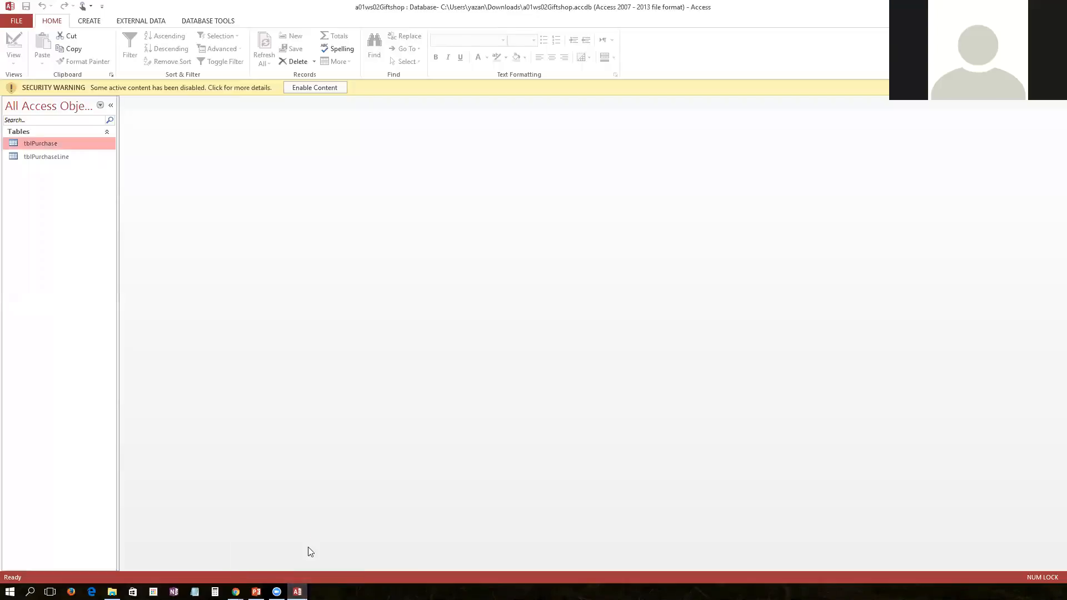
{"action": "left_click", "coordinate": [327, 88]}
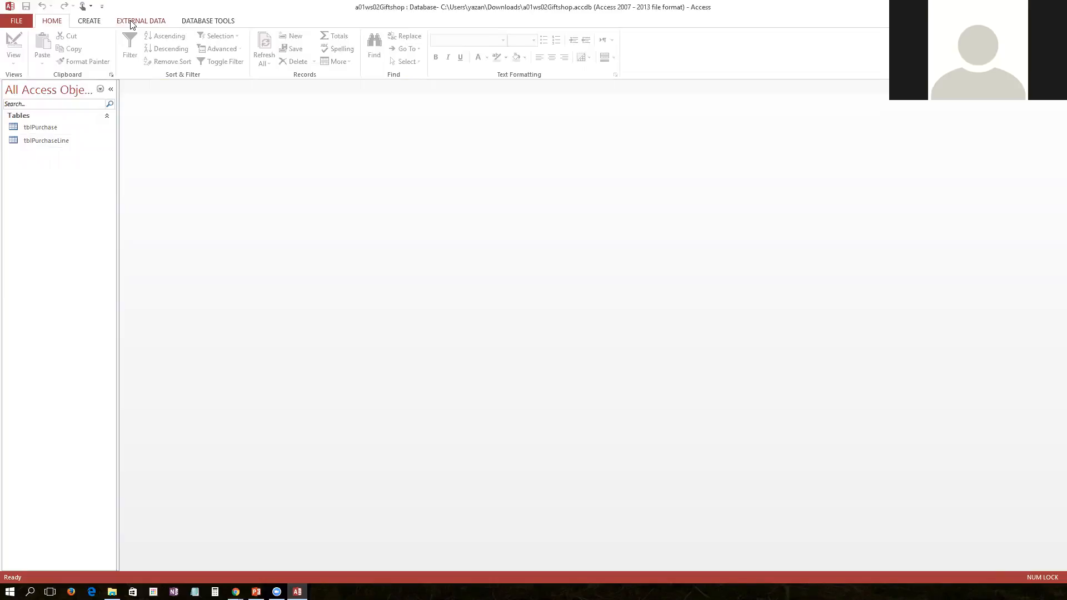
Save the database as a copy on the Desktop, appending an underscore and the student's name to the file name
{"action": "left_click", "coordinate": [15, 20]}
{"action": "left_click", "coordinate": [30, 132]}
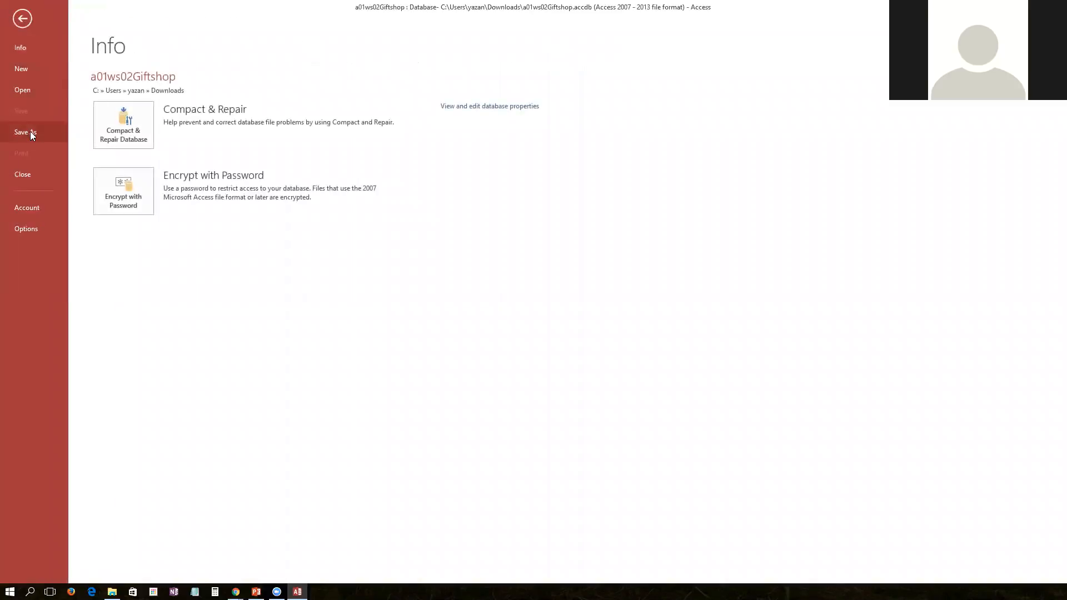
{"action": "left_click", "coordinate": [289, 264]}
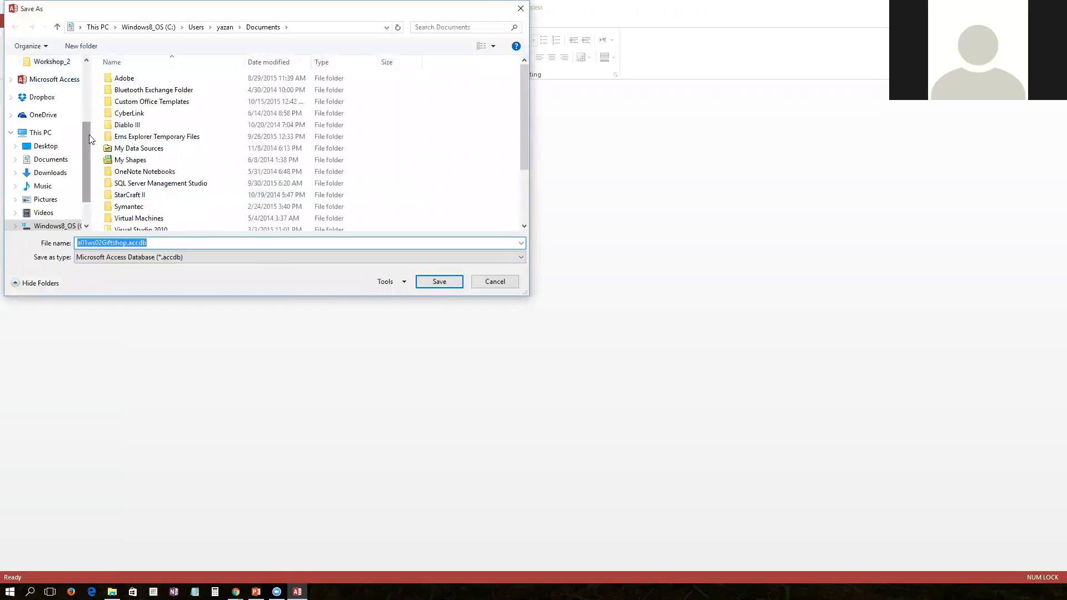
{"action": "scroll", "coordinate": [89, 134], "scroll_direction": "up", "scroll_amount": 3}
{"action": "left_click", "coordinate": [47, 95]}
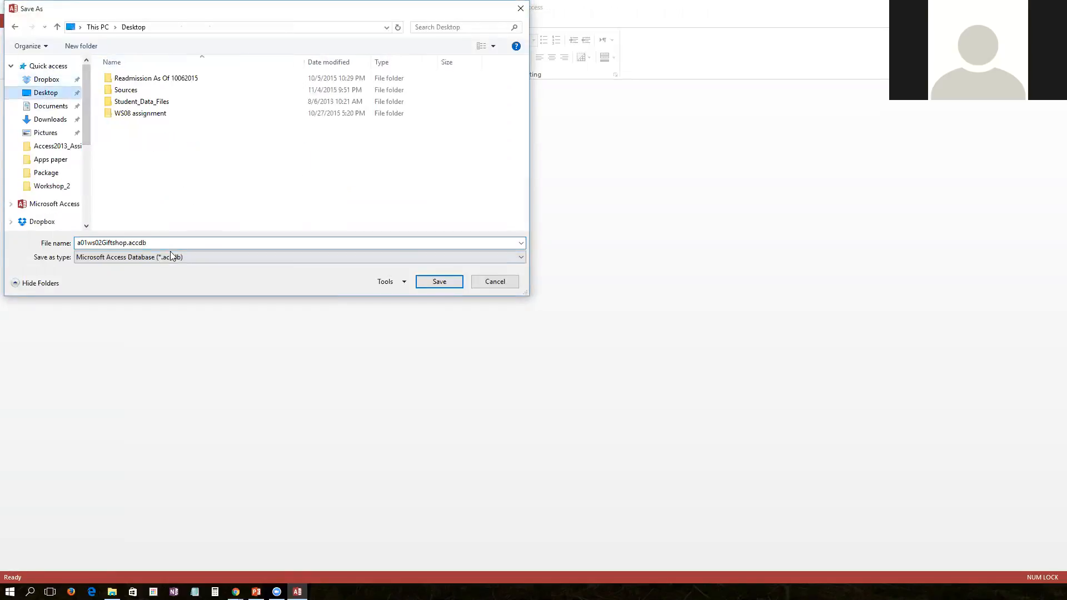
{"action": "double_click", "coordinate": [135, 241]}
{"action": "left_click", "coordinate": [134, 242]}
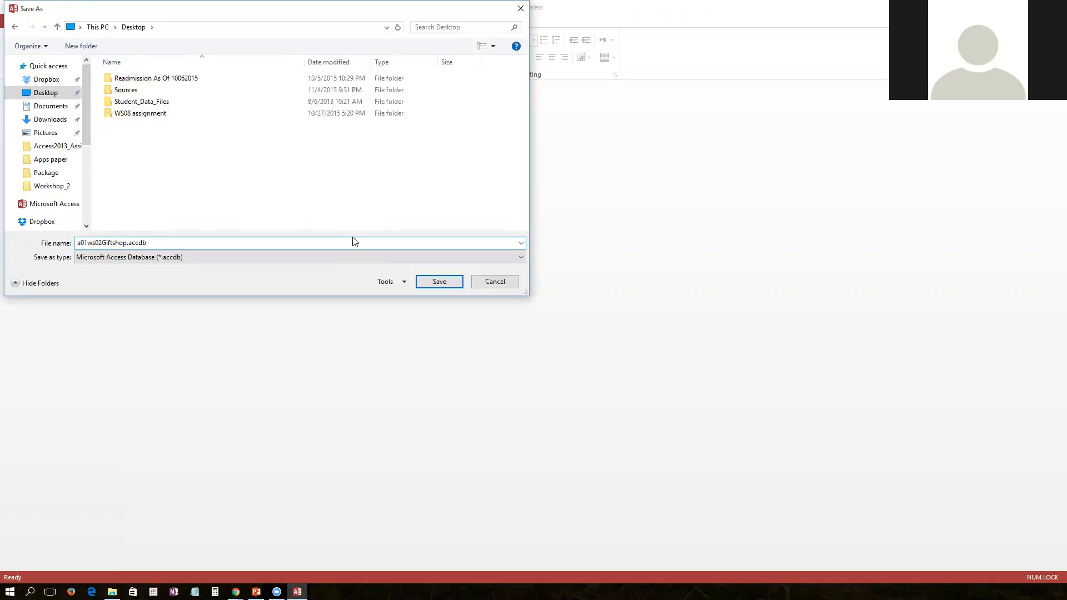
{"action": "key", "text": "Return"}
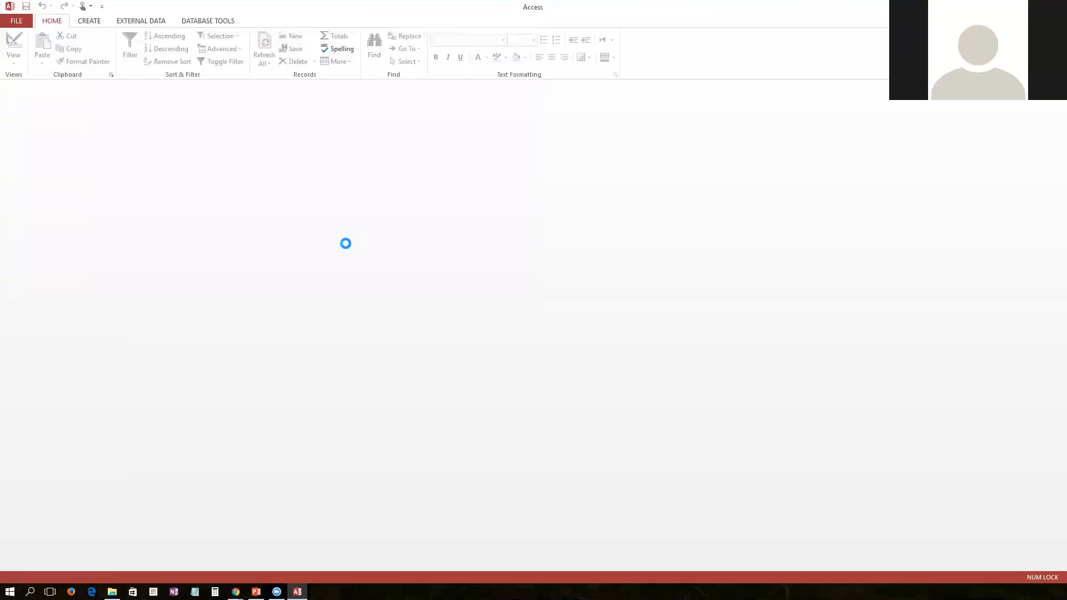
{"action": "left_click", "coordinate": [311, 88]}
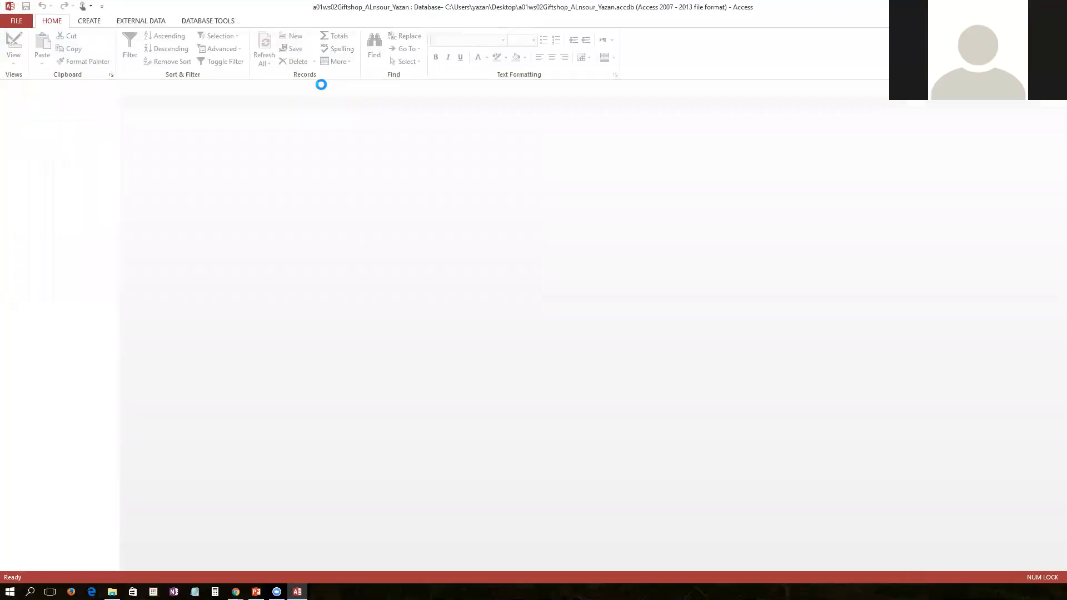
Start importing an Excel spreadsheet, then switch to the course's student files page in the browser
{"action": "left_click", "coordinate": [125, 24]}
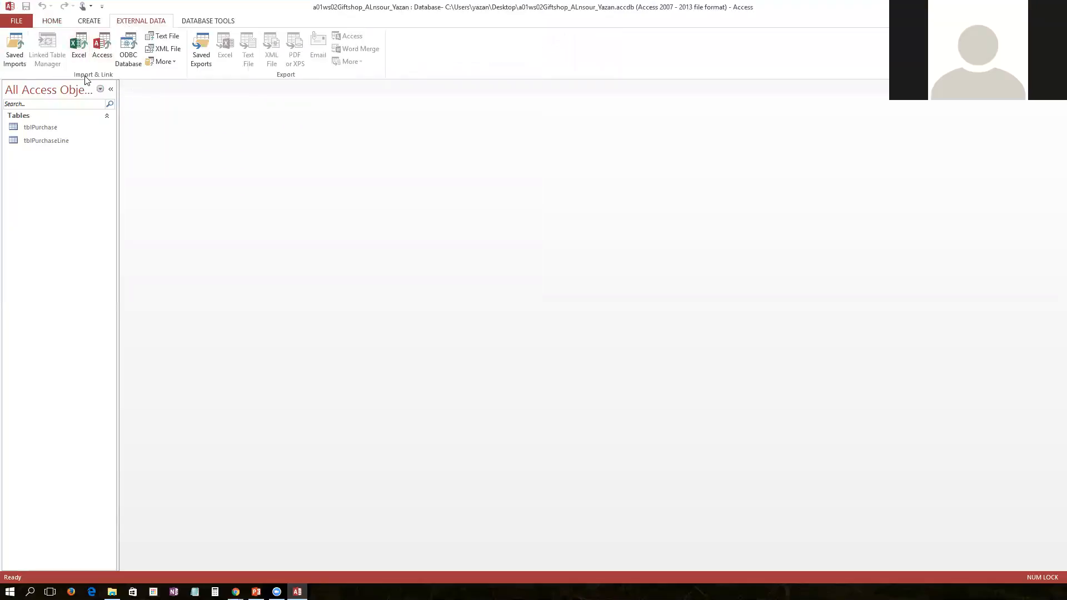
{"action": "left_click", "coordinate": [82, 44]}
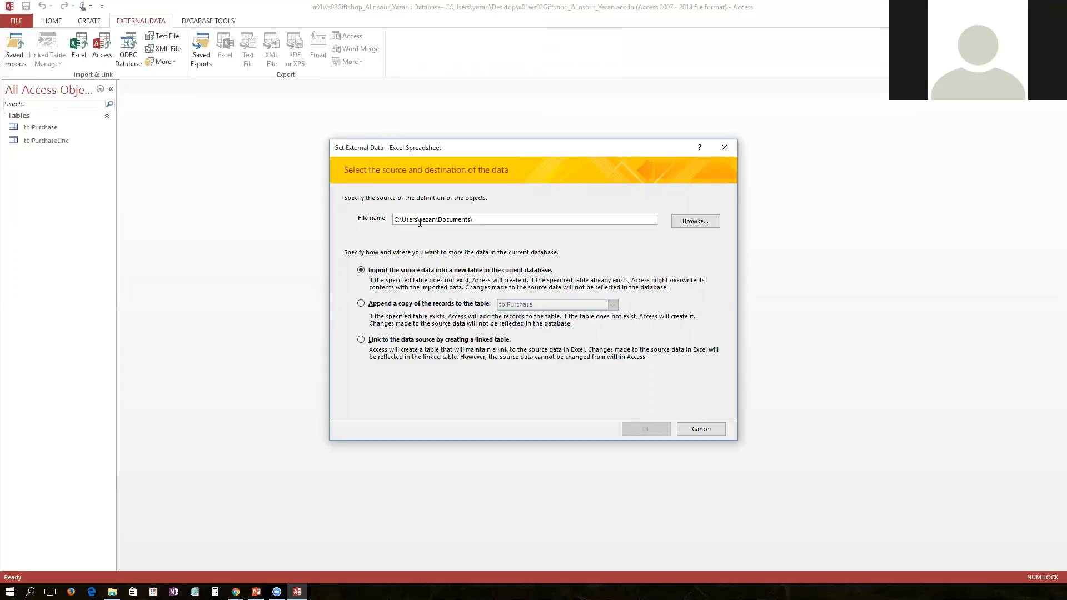
{"action": "left_click", "coordinate": [236, 592]}
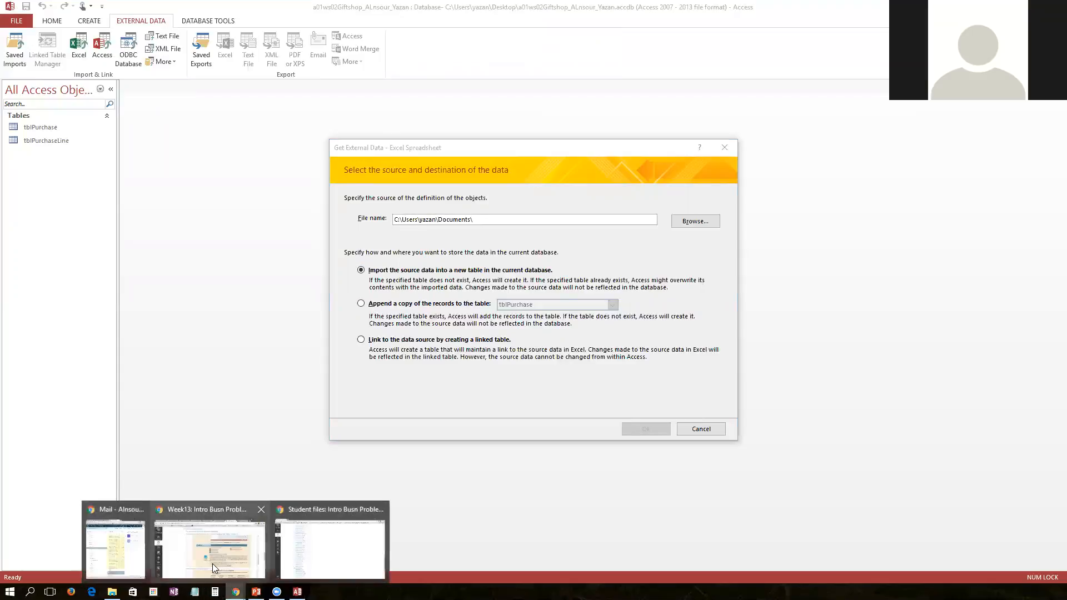
{"action": "left_click", "coordinate": [304, 564]}
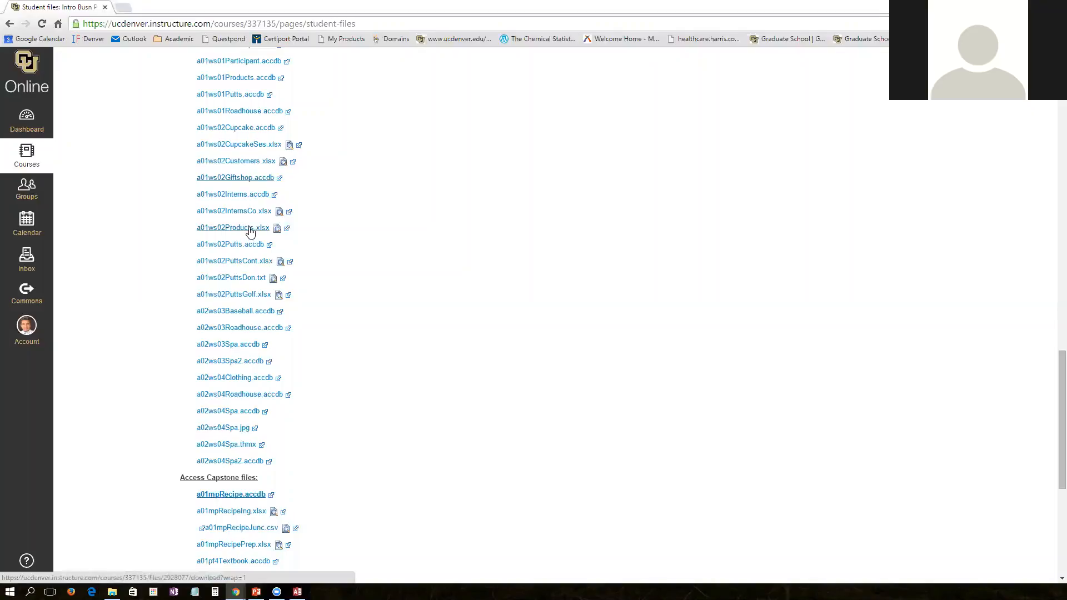
Download a01ws02Products.xlsx and a01ws02Customers.xlsx from the student files list, then return to the database
{"action": "left_click", "coordinate": [250, 232]}
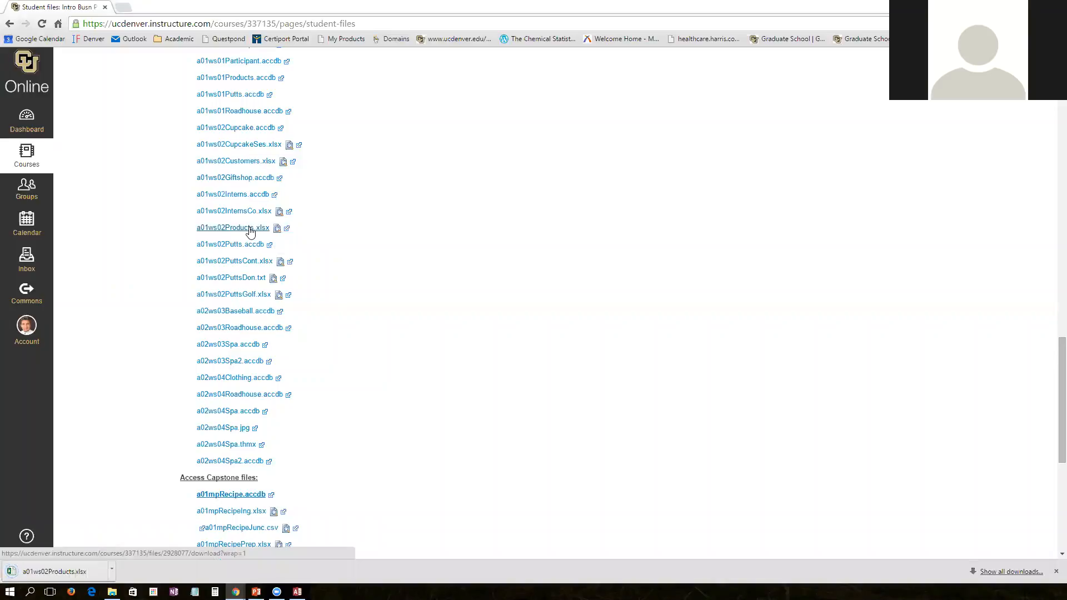
{"action": "left_click", "coordinate": [242, 164]}
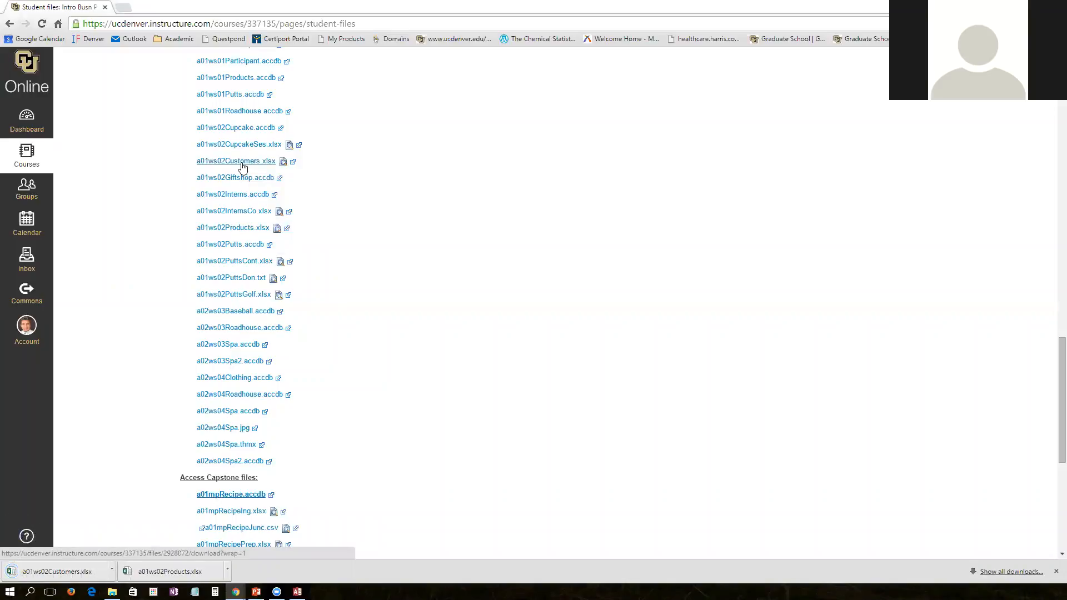
{"action": "mouse_move", "coordinate": [238, 592]}
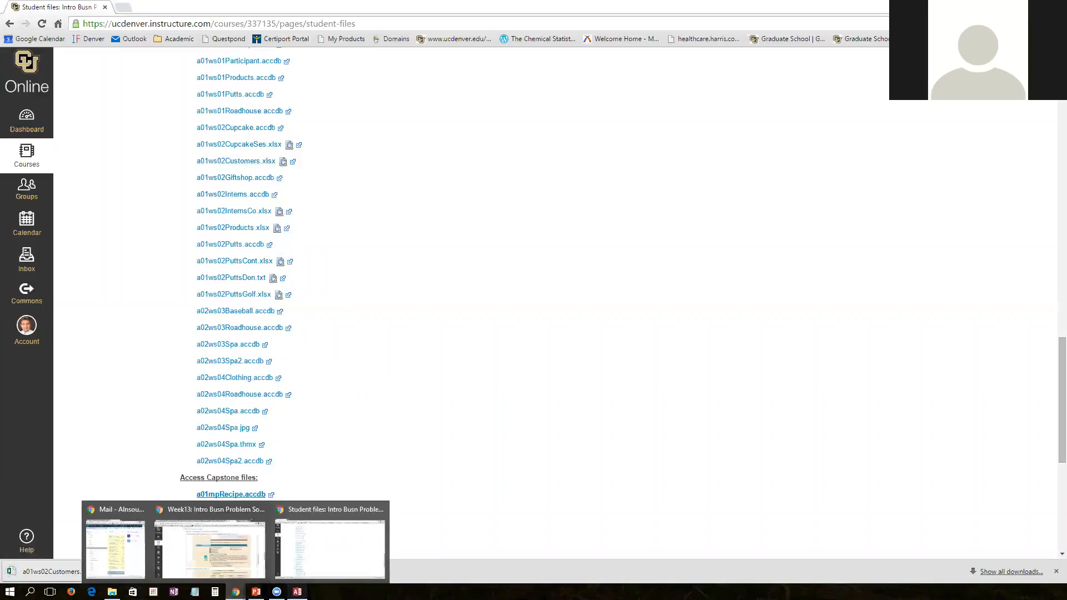
{"action": "left_click", "coordinate": [297, 592]}
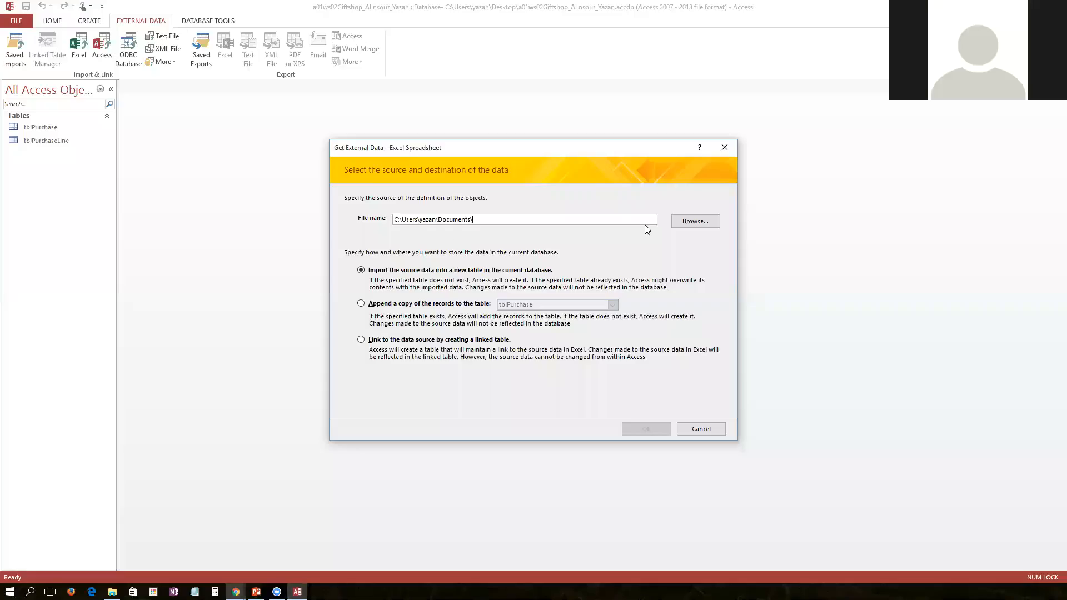
Browse to a01ws02Products.xlsx in Downloads as the import source and confirm importing it into a new table
{"action": "left_click", "coordinate": [705, 226]}
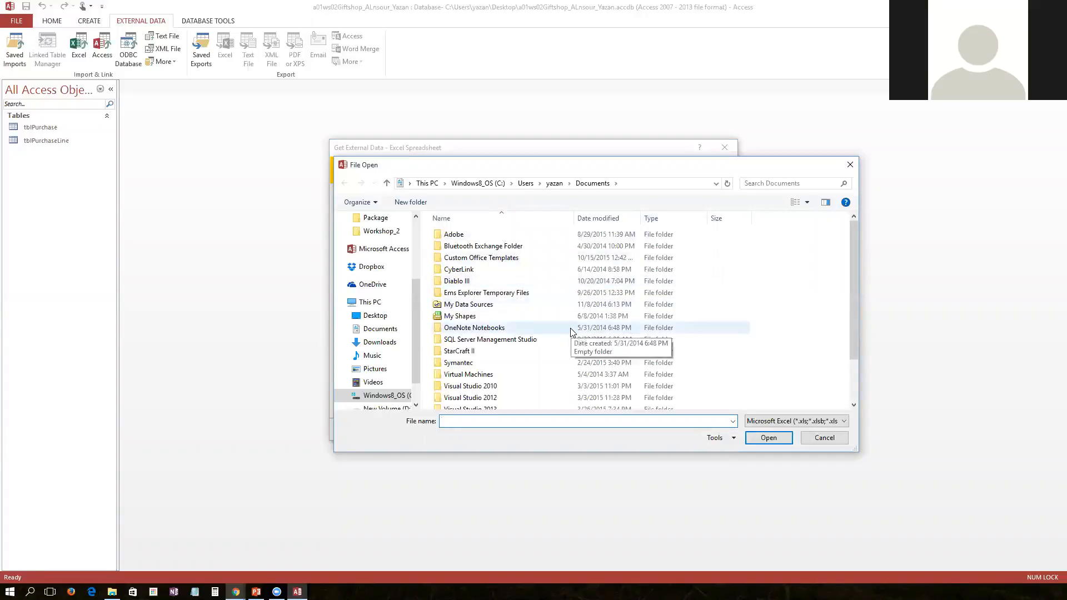
{"action": "left_click_drag", "start_coordinate": [413, 298], "coordinate": [412, 248]}
{"action": "left_click", "coordinate": [394, 258]}
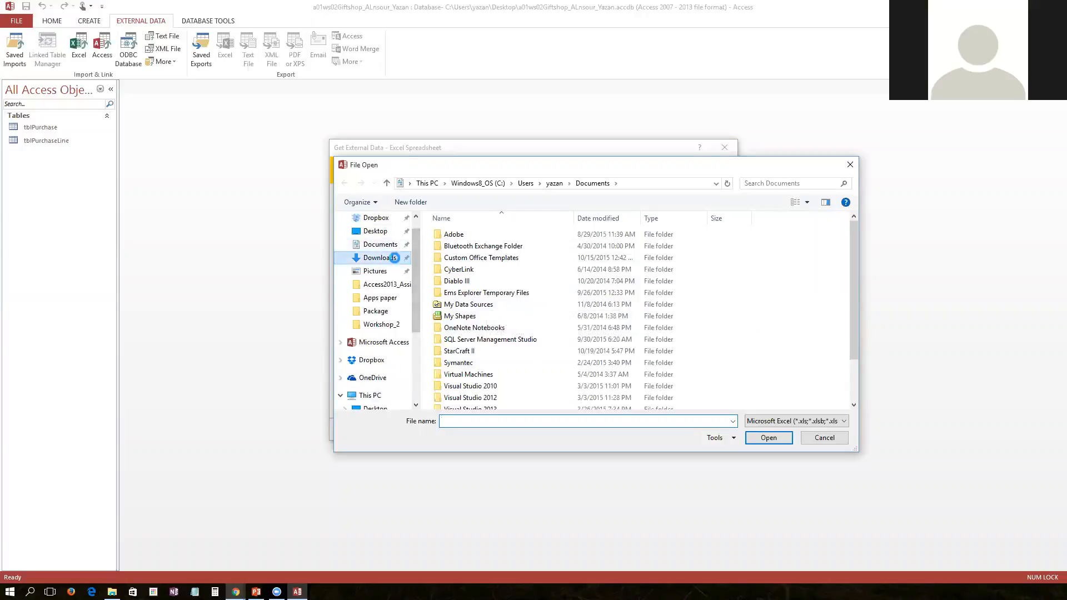
{"action": "double_click", "coordinate": [475, 246]}
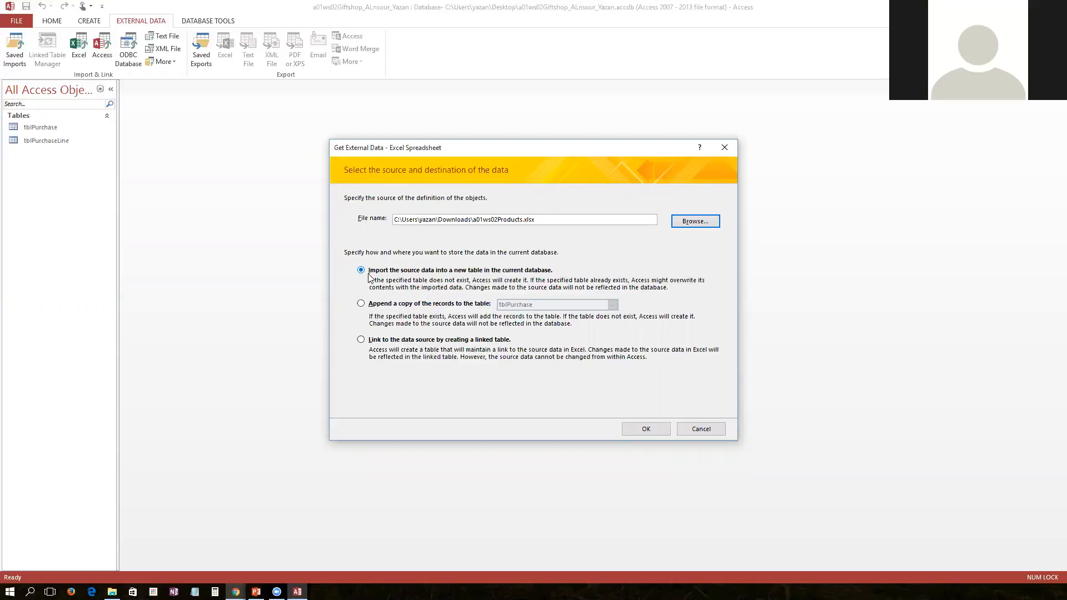
{"action": "left_click", "coordinate": [665, 433]}
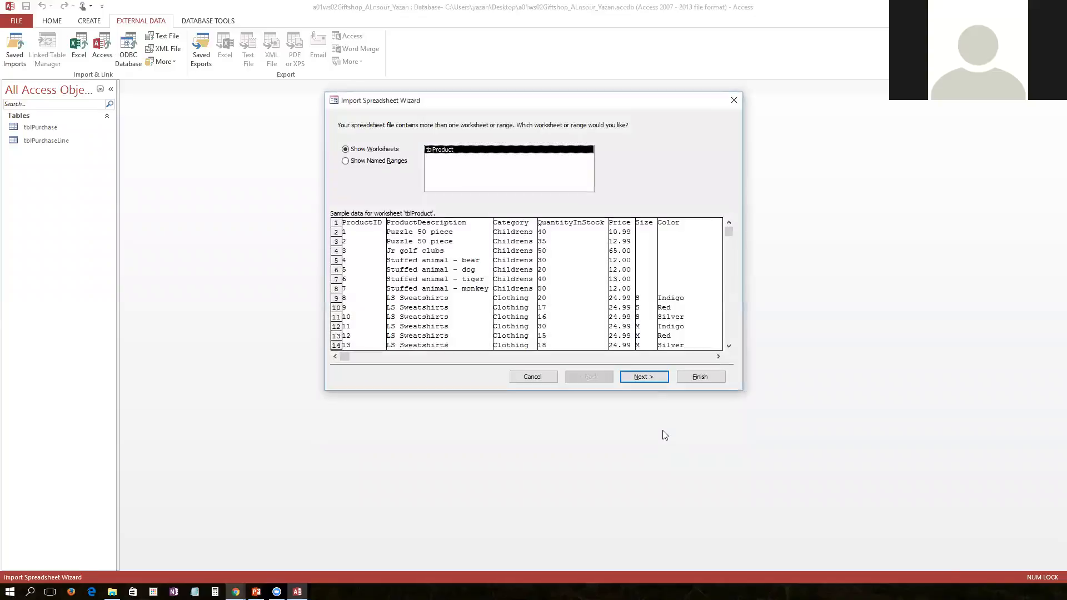
Review the tblProduct worksheet sample, keep the first row as column headings and move past the field options
{"action": "left_click_drag", "start_coordinate": [728, 231], "coordinate": [729, 329]}
{"action": "left_click_drag", "start_coordinate": [728, 243], "coordinate": [729, 234]}
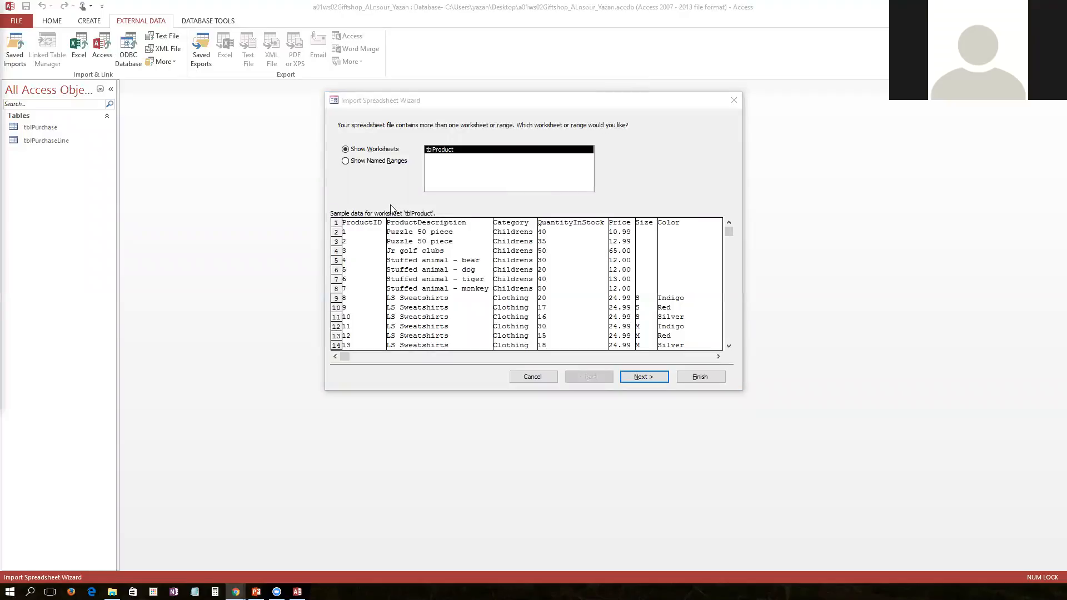
{"action": "left_click", "coordinate": [651, 376]}
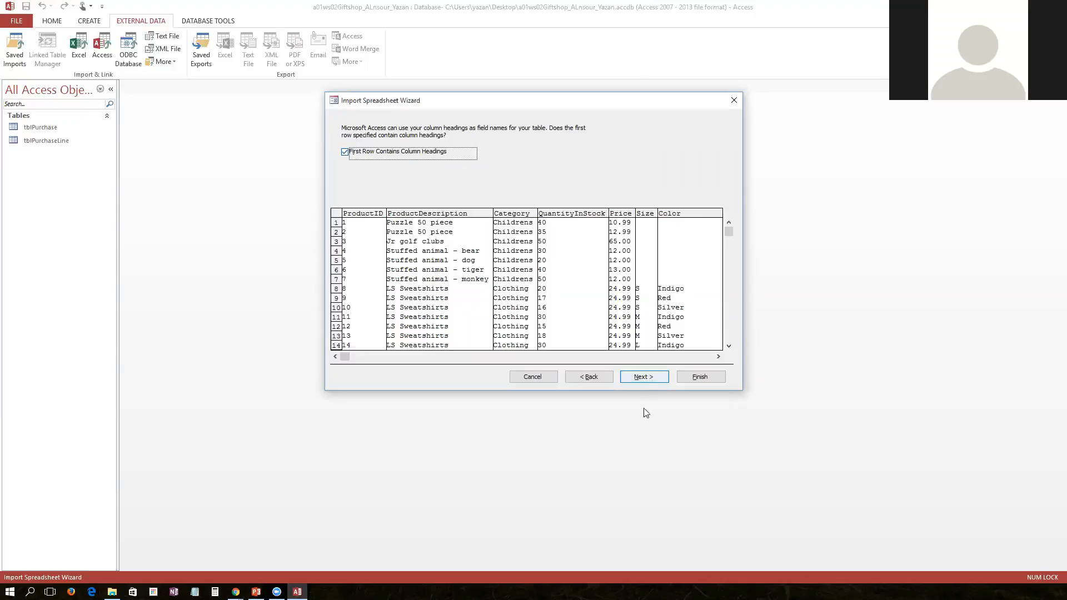
{"action": "left_click", "coordinate": [644, 377]}
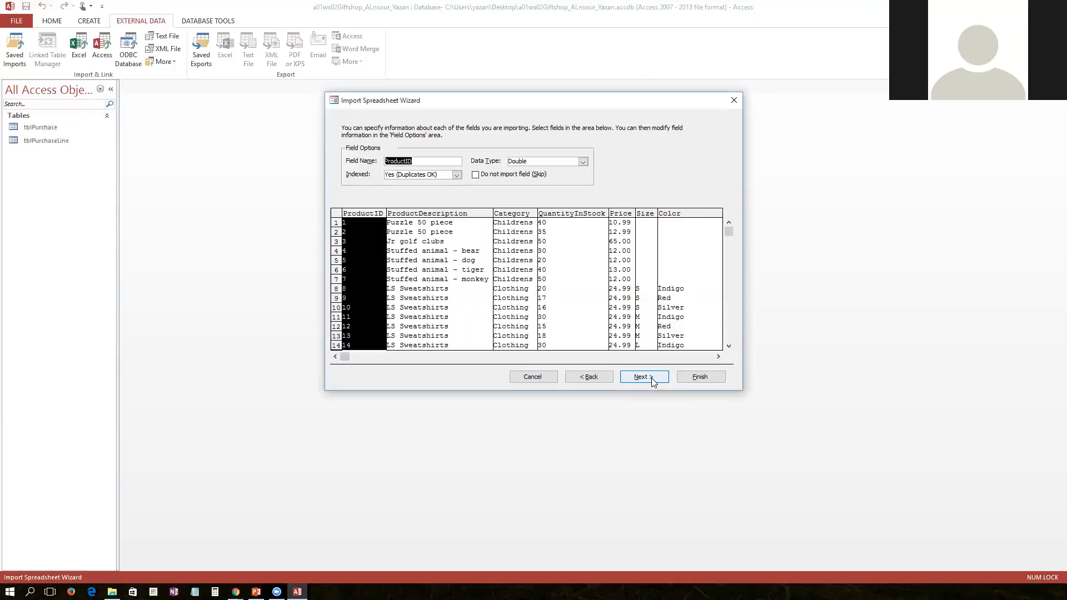
{"action": "left_click", "coordinate": [644, 377]}
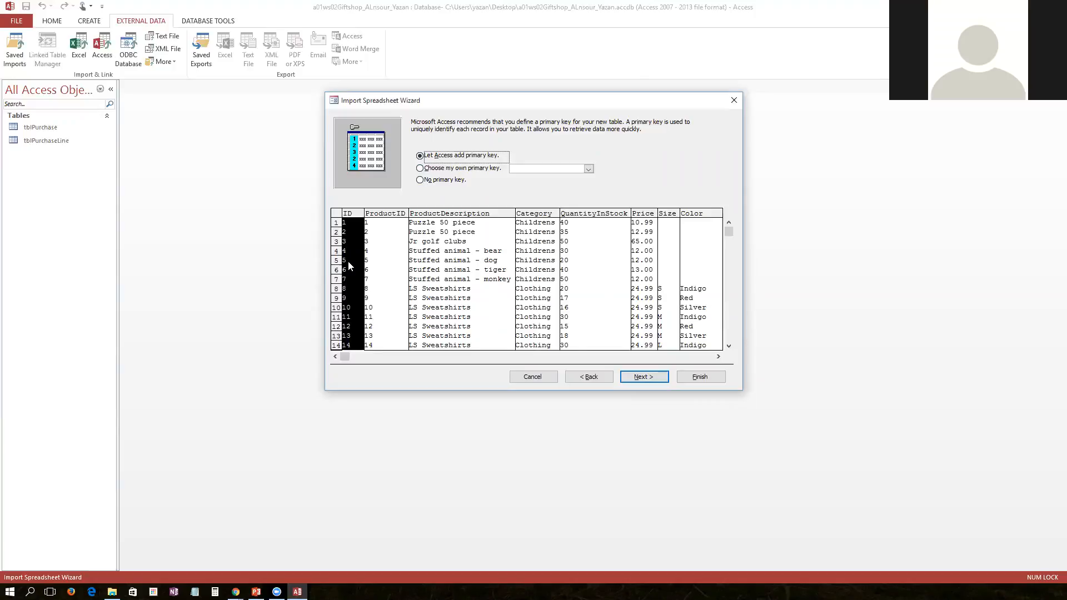
Choose ProductID as the primary key, finish importing into tblProduct and close without saving import steps
{"action": "left_click", "coordinate": [466, 168]}
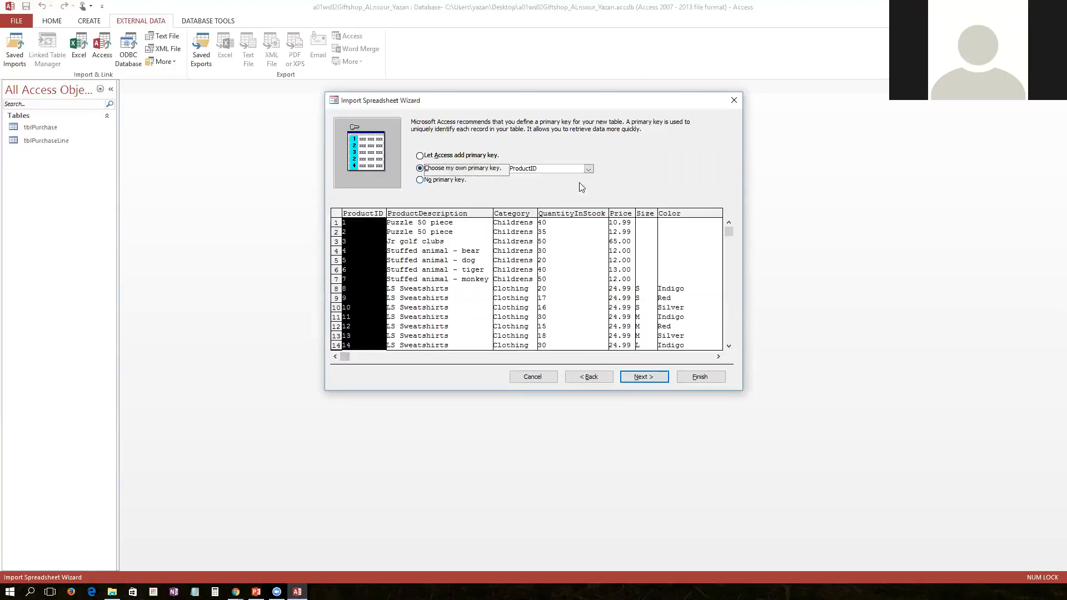
{"action": "left_click", "coordinate": [589, 169]}
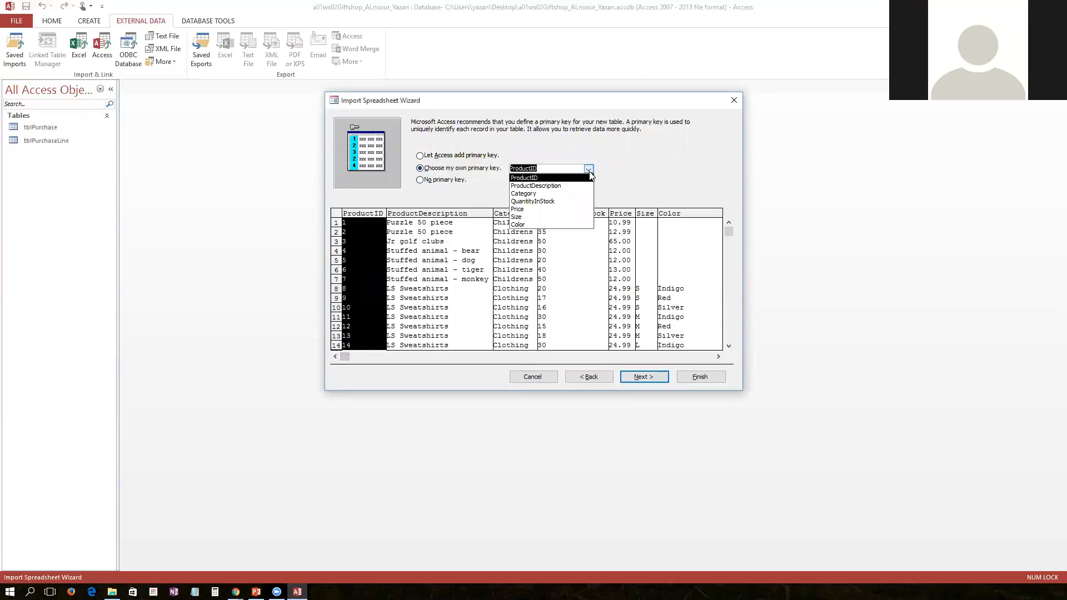
{"action": "left_click", "coordinate": [533, 176]}
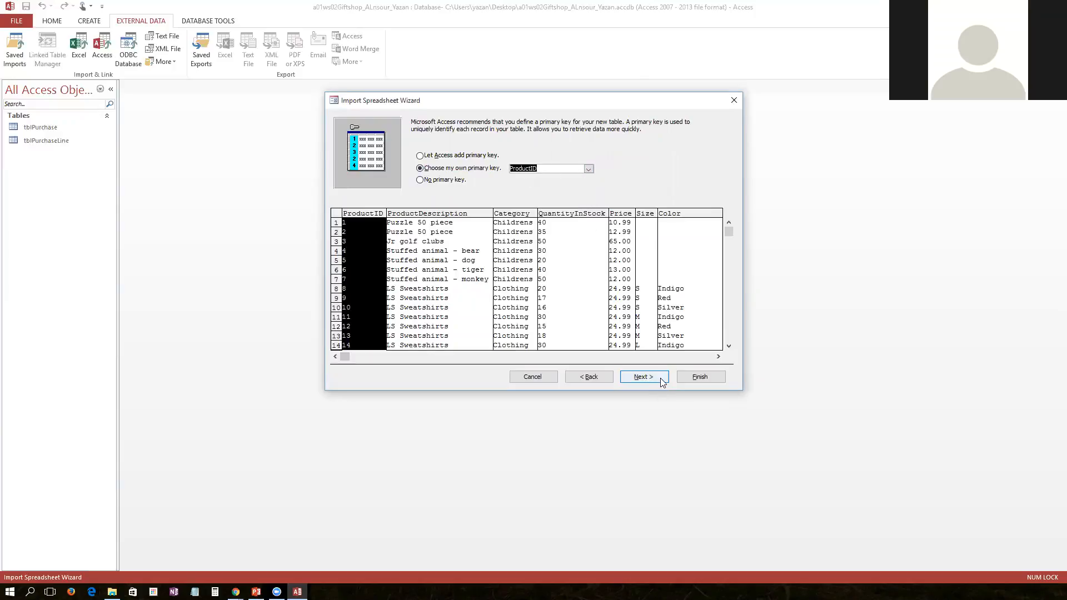
{"action": "left_click", "coordinate": [644, 376]}
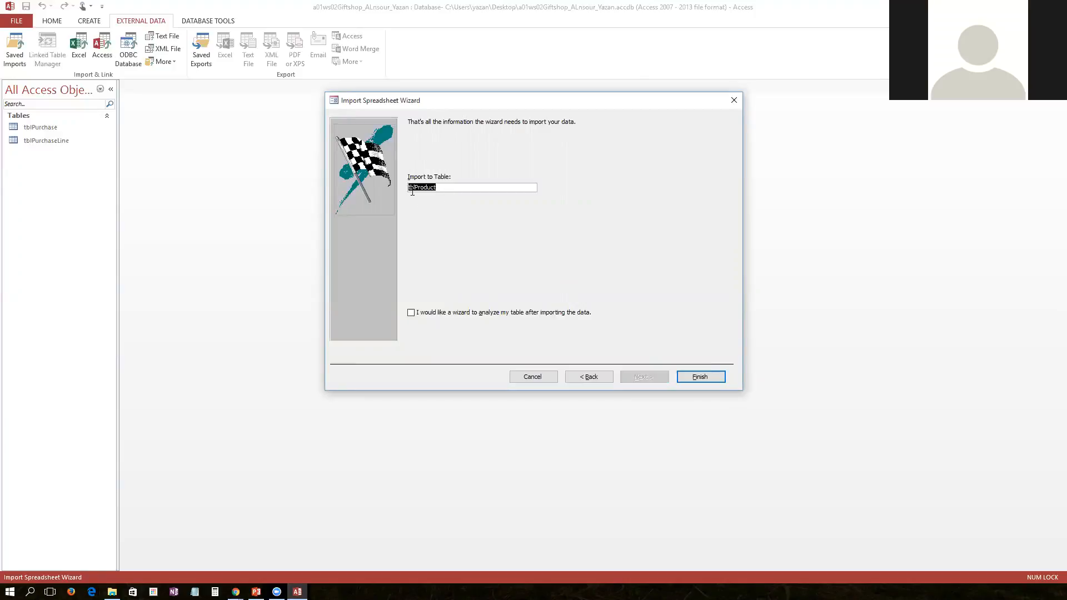
{"action": "left_click", "coordinate": [694, 383]}
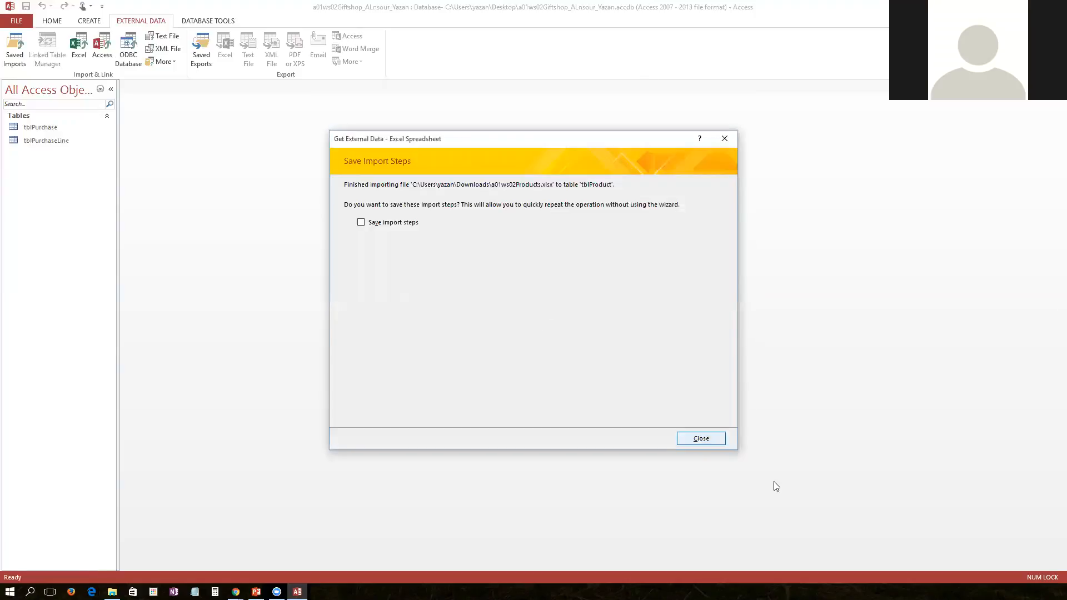
{"action": "left_click", "coordinate": [701, 439]}
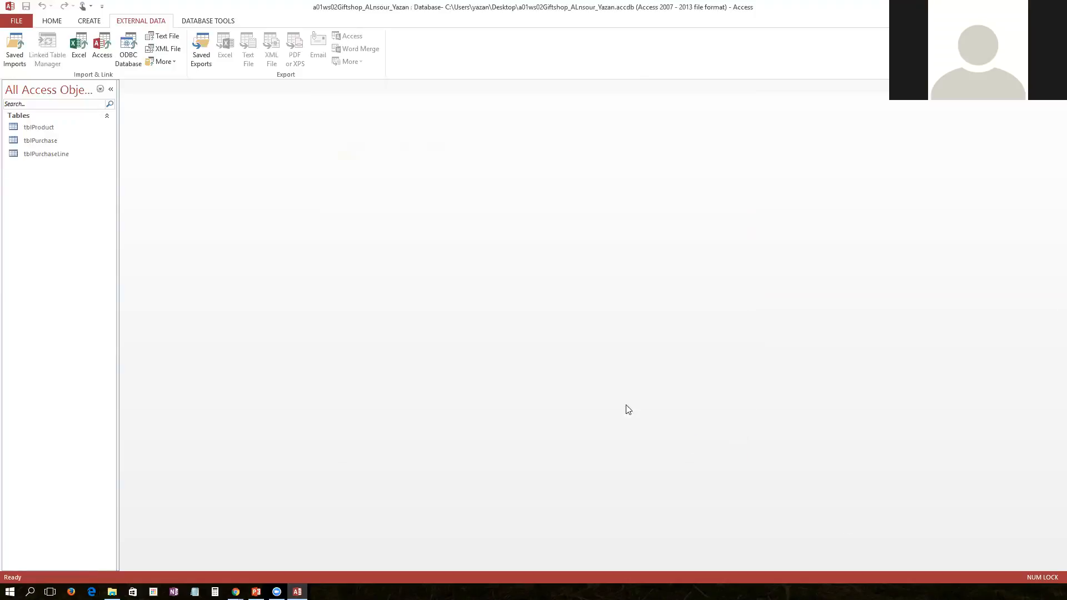
Open the tblProduct table and switch it to Design View
{"action": "double_click", "coordinate": [41, 127]}
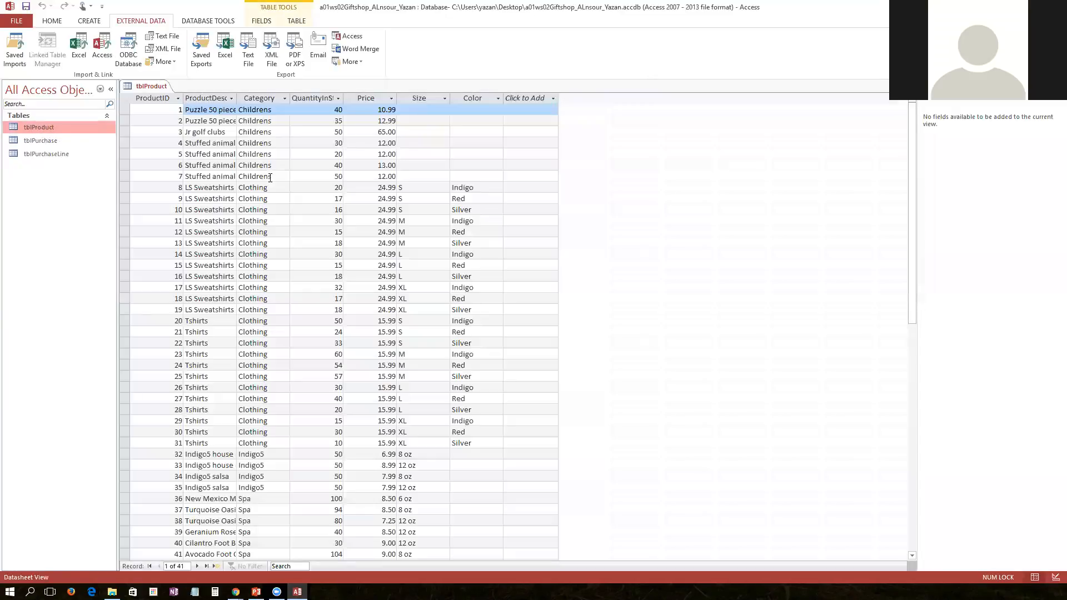
{"action": "right_click", "coordinate": [143, 86]}
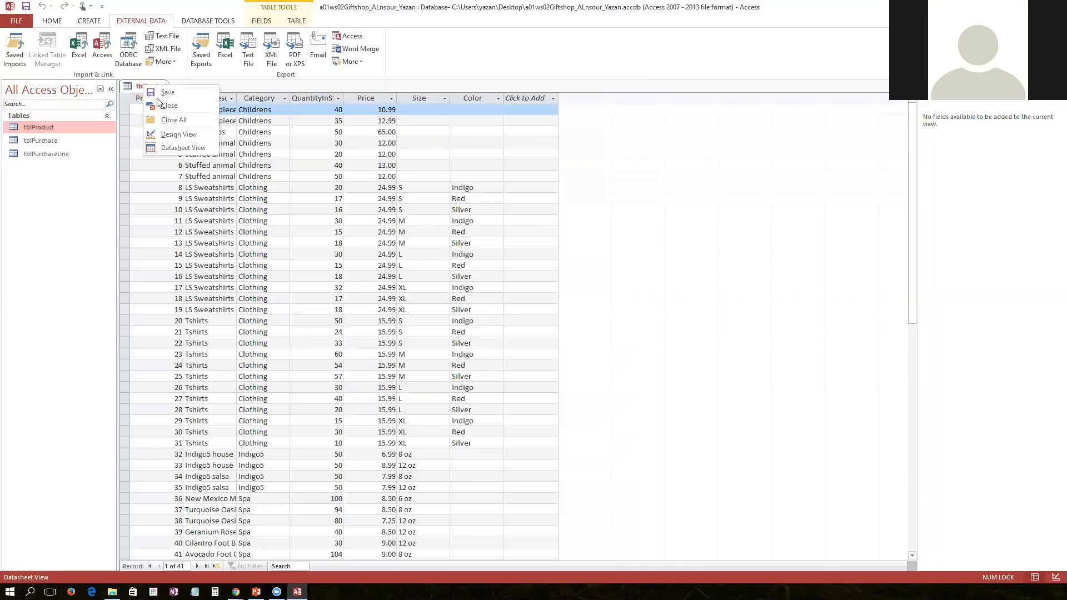
{"action": "left_click", "coordinate": [175, 135]}
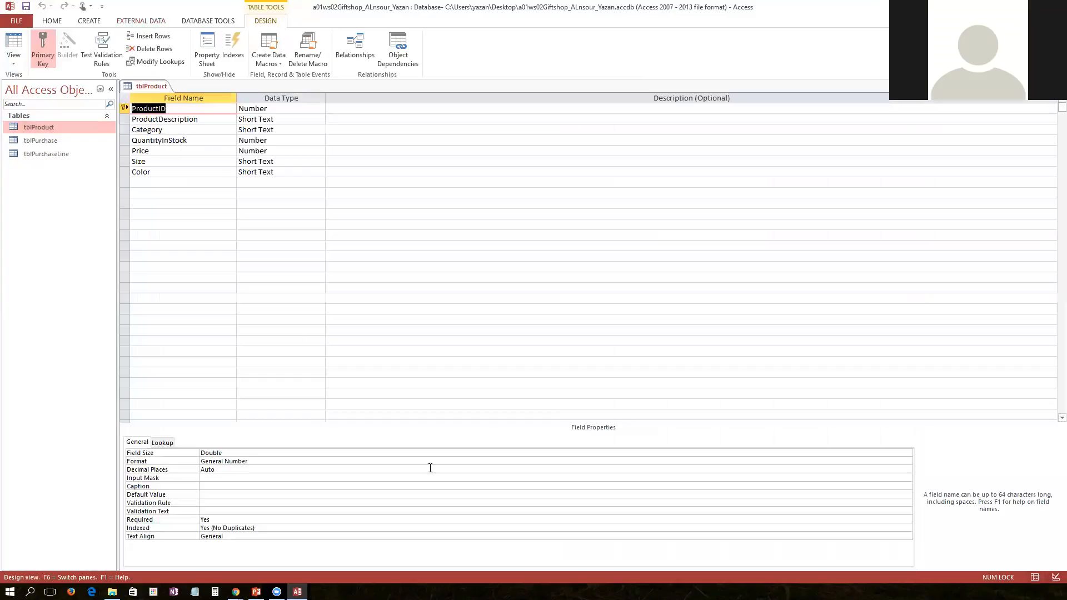
Set the ProductID field size to Long Integer
{"action": "left_click", "coordinate": [410, 454]}
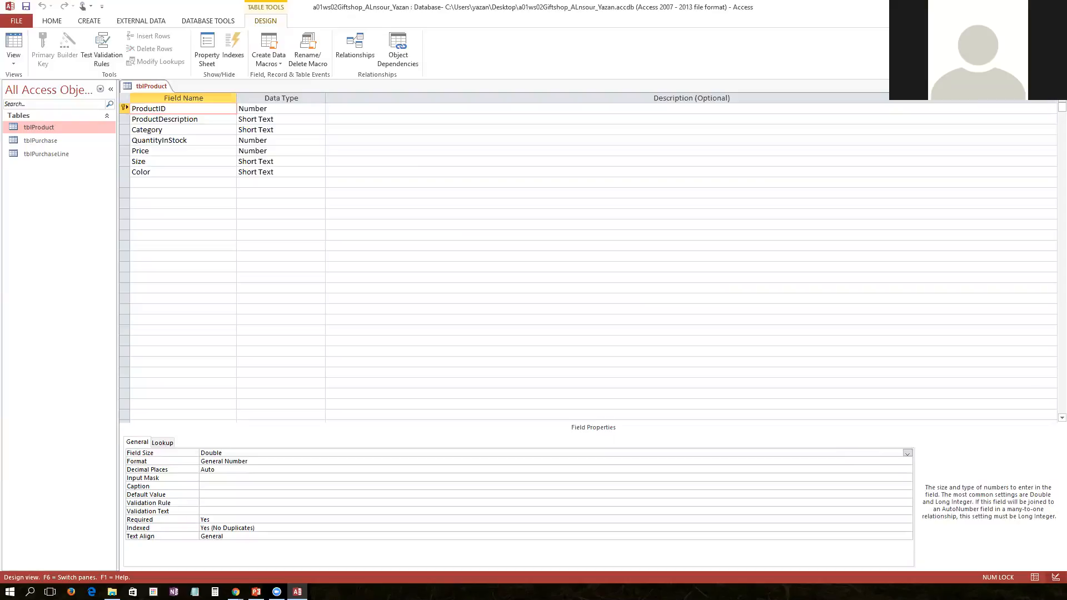
{"action": "key", "text": "alt+Tab"}
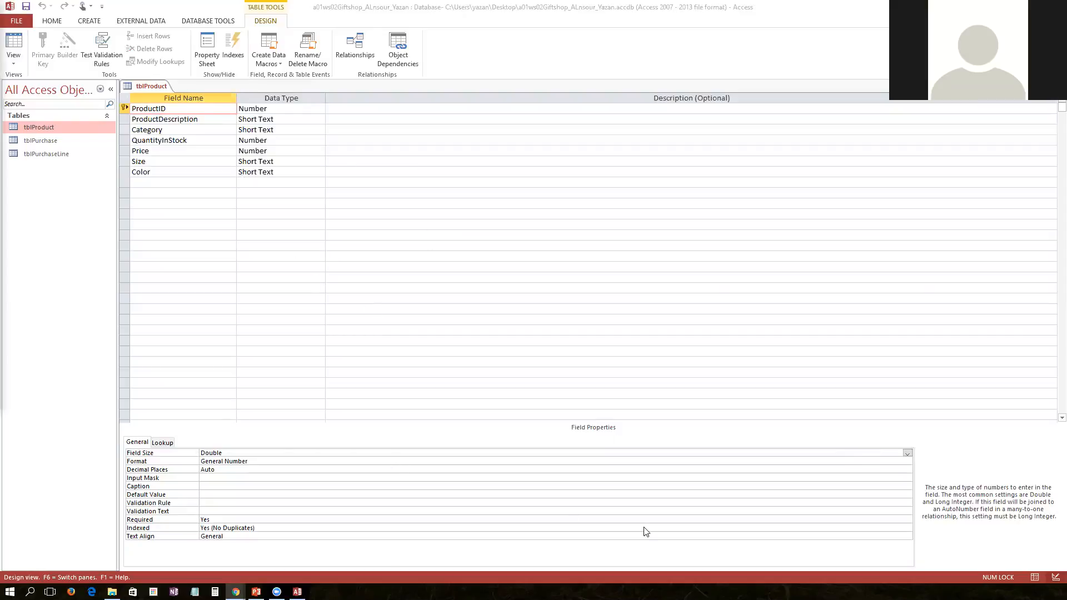
{"action": "left_click", "coordinate": [906, 454]}
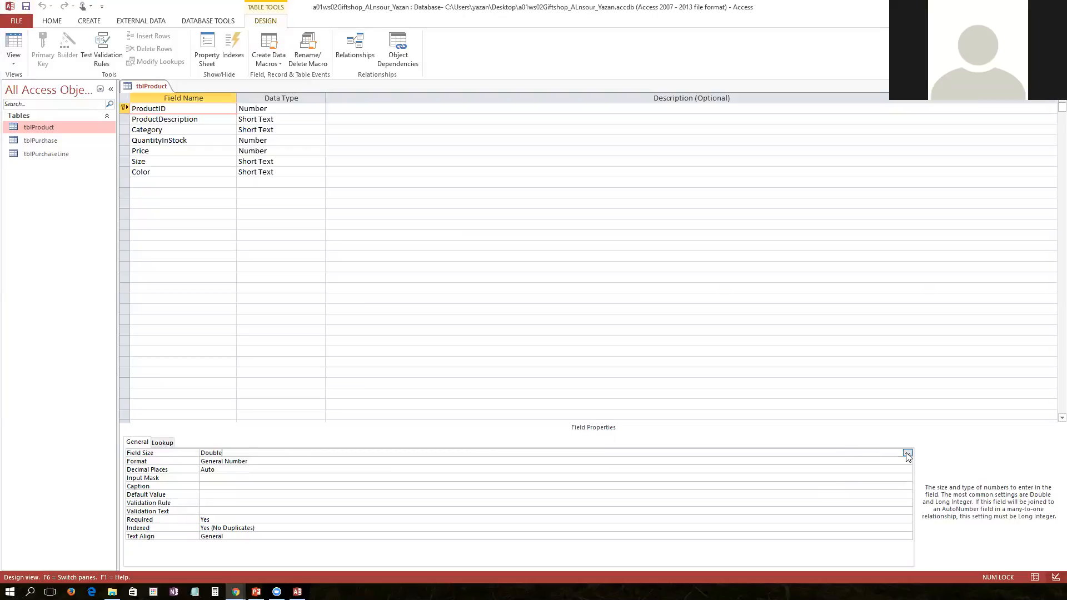
{"action": "left_click", "coordinate": [710, 478]}
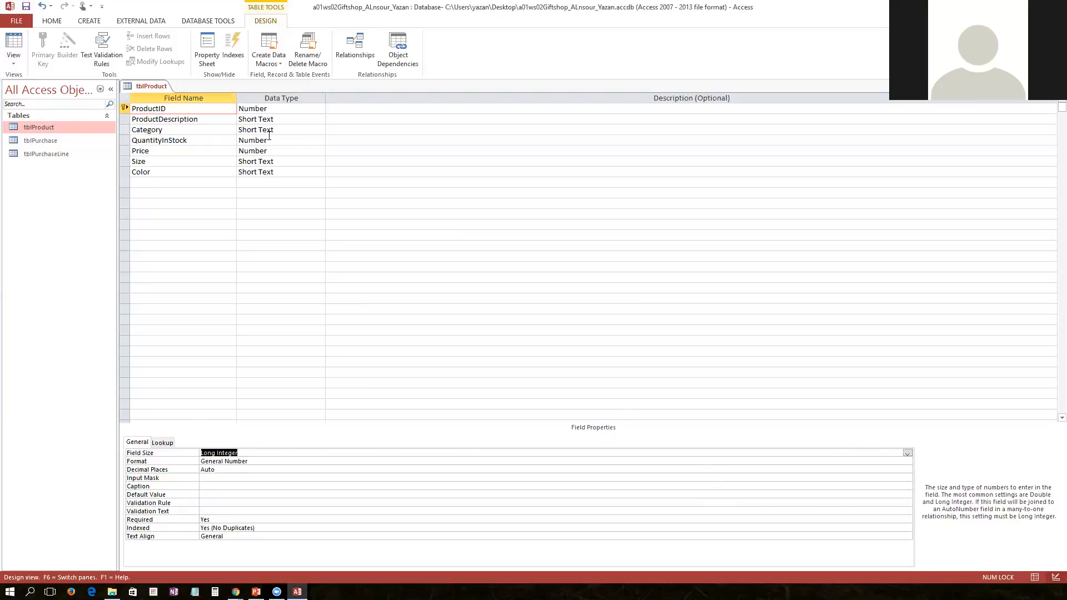
Set the ProductDescription field size to 40
{"action": "left_click", "coordinate": [279, 121]}
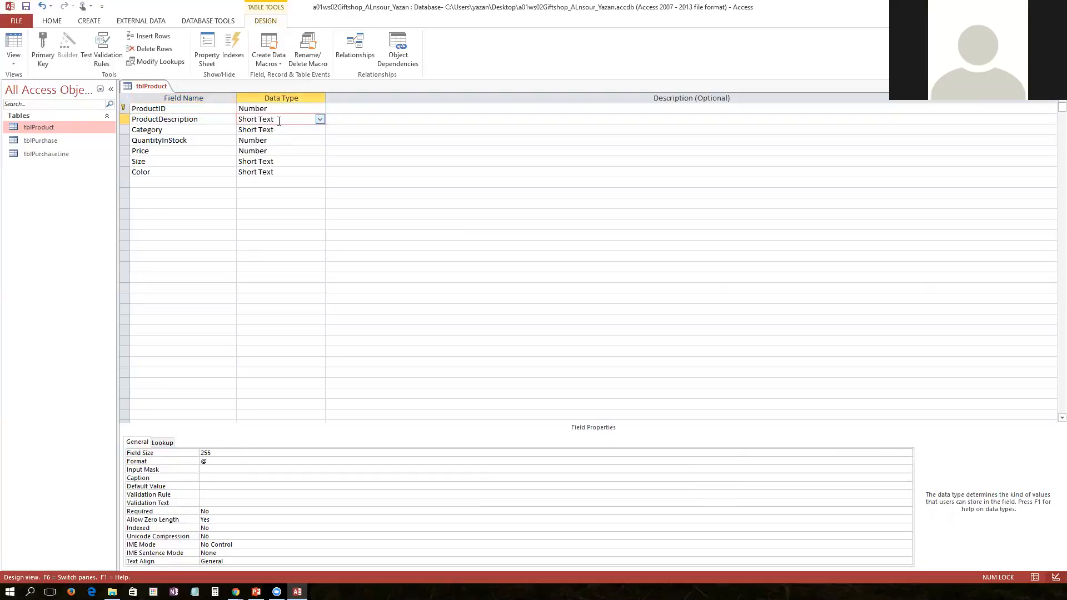
{"action": "left_click", "coordinate": [170, 454]}
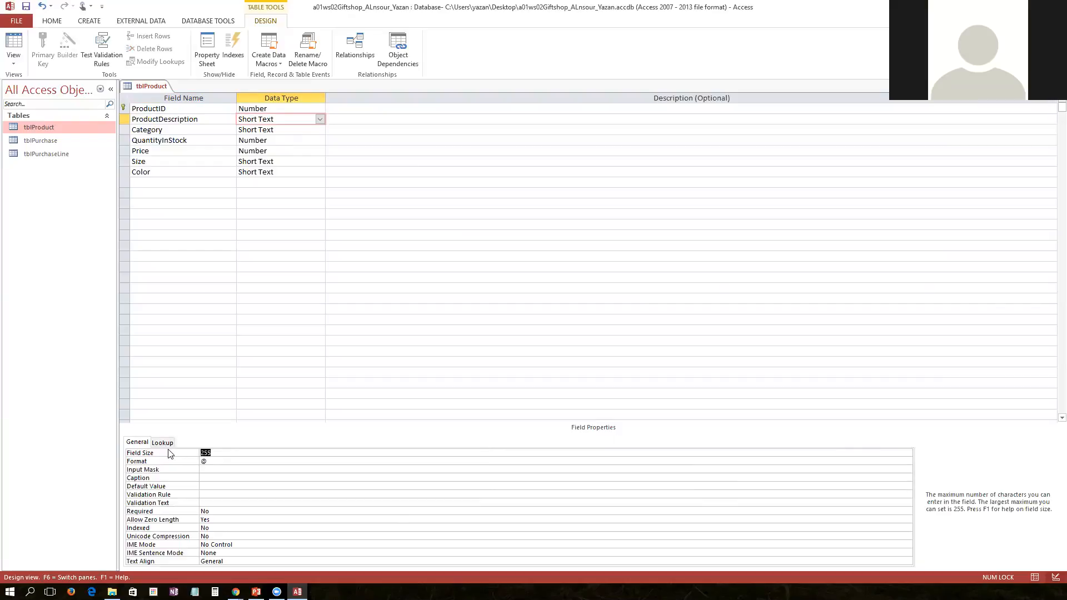
{"action": "type", "text": "40"}
Set the Category field size to 15
{"action": "left_click", "coordinate": [270, 130]}
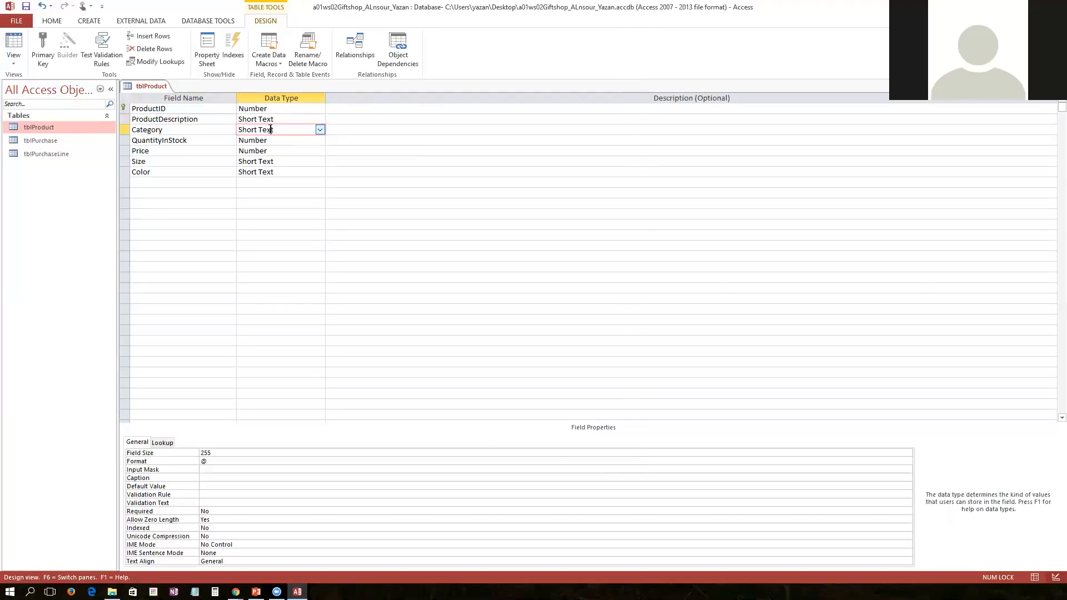
{"action": "double_click", "coordinate": [205, 453]}
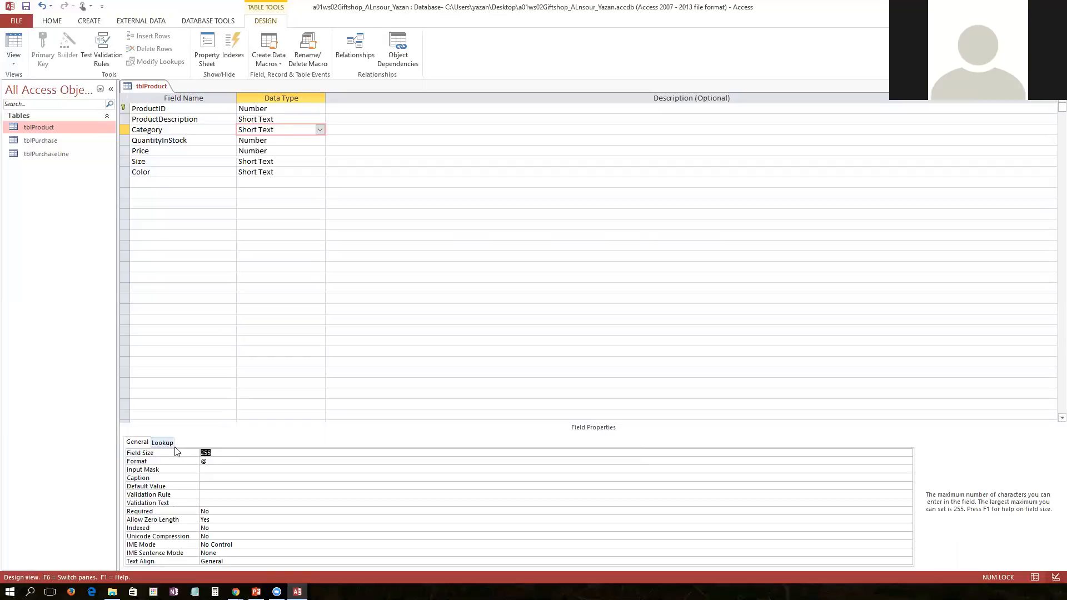
{"action": "type", "text": "15"}
Set the QuantityInStock field size to Integer
{"action": "left_click", "coordinate": [260, 140]}
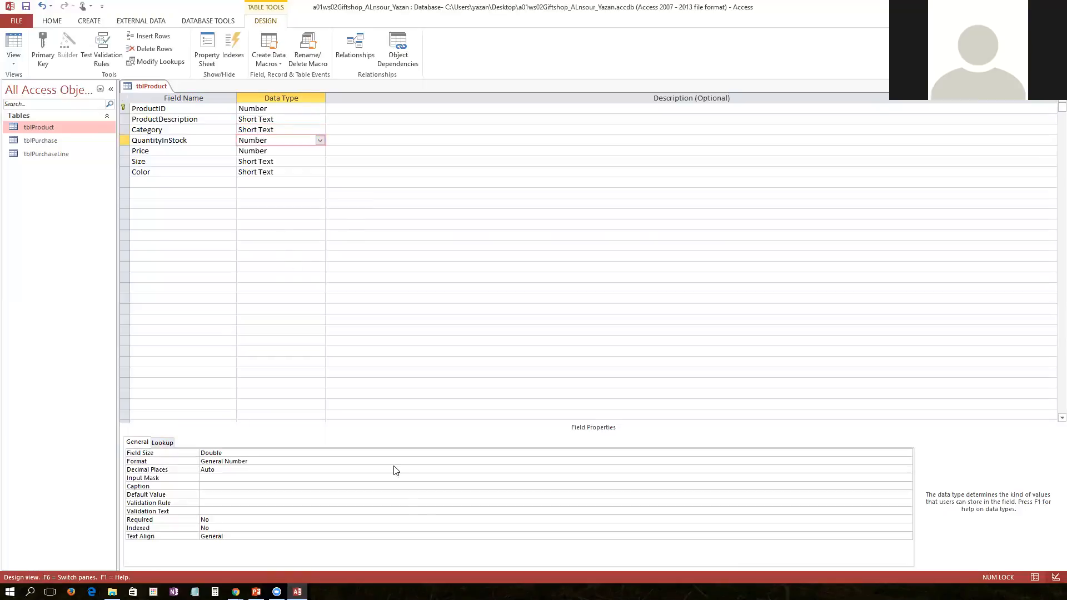
{"action": "left_click", "coordinate": [783, 453]}
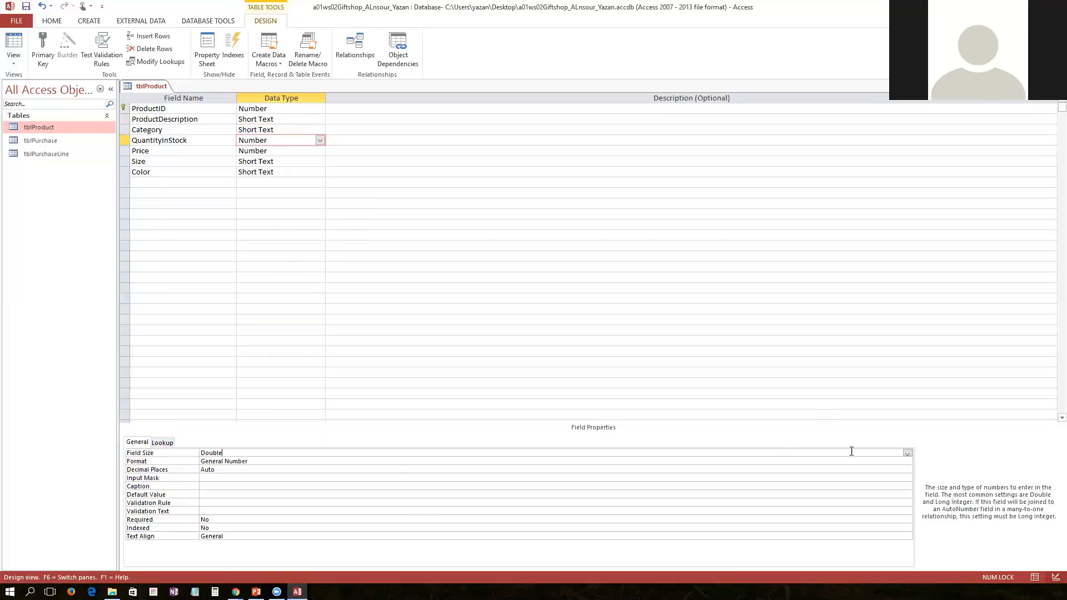
{"action": "left_click", "coordinate": [907, 454]}
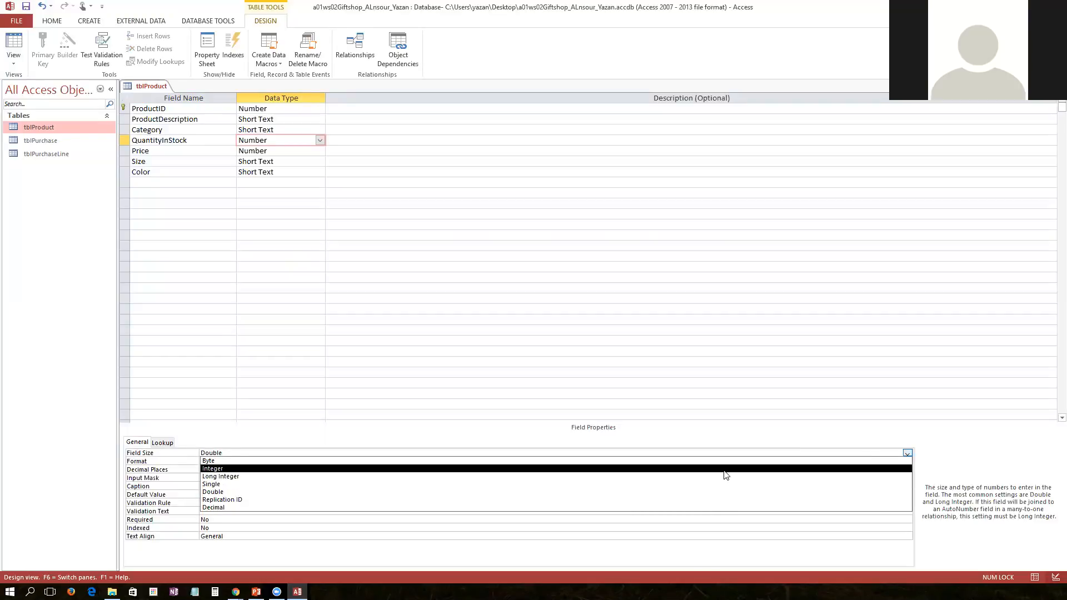
{"action": "left_click", "coordinate": [723, 469]}
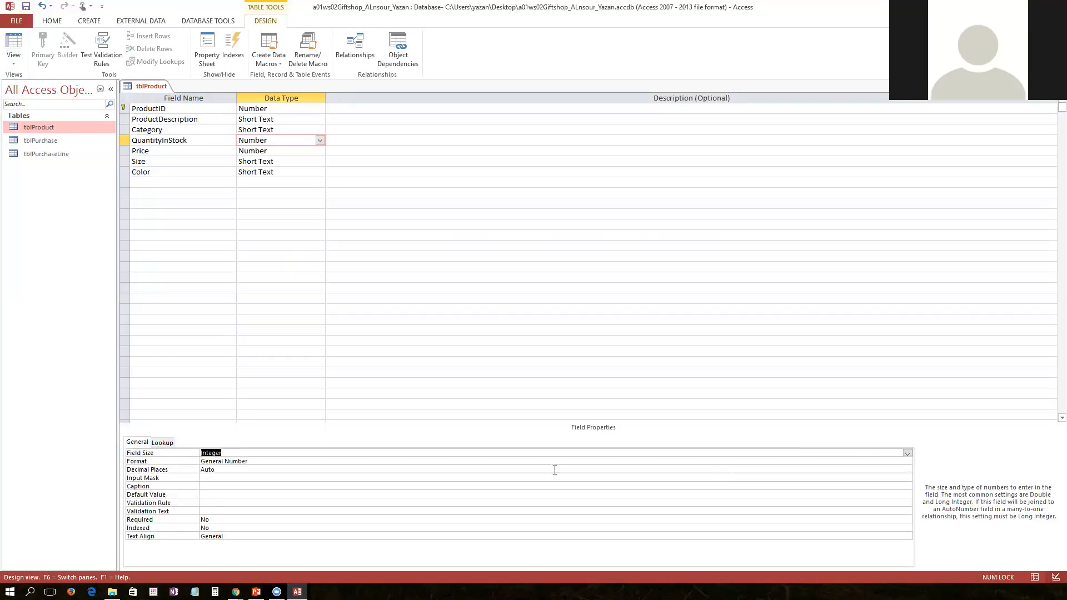
Change the Price field's data type to Currency
{"action": "left_click", "coordinate": [248, 151]}
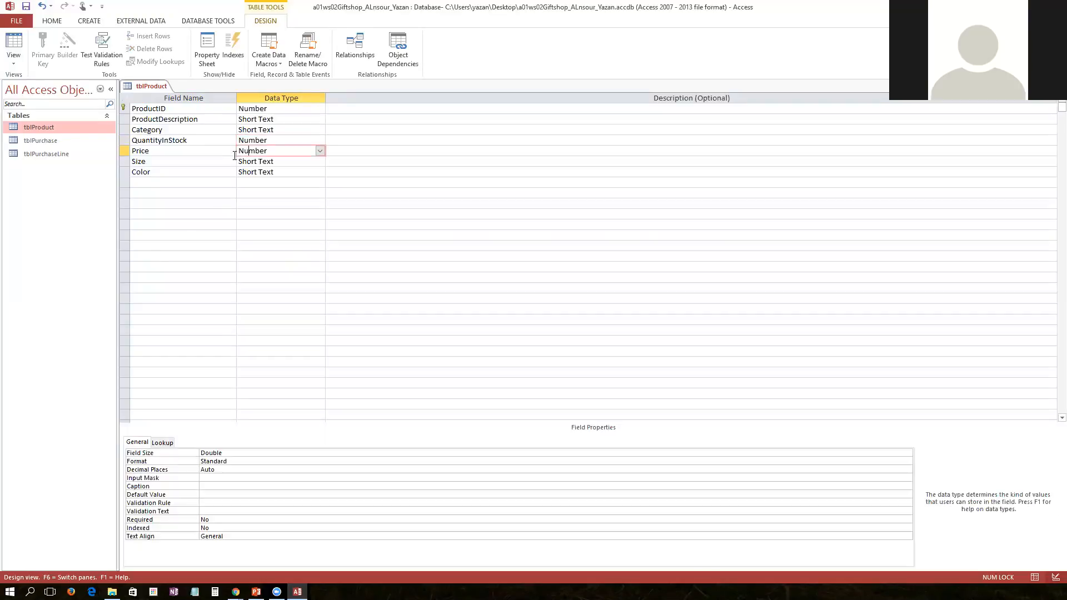
{"action": "left_click", "coordinate": [320, 151]}
{"action": "key", "text": "Escape"}
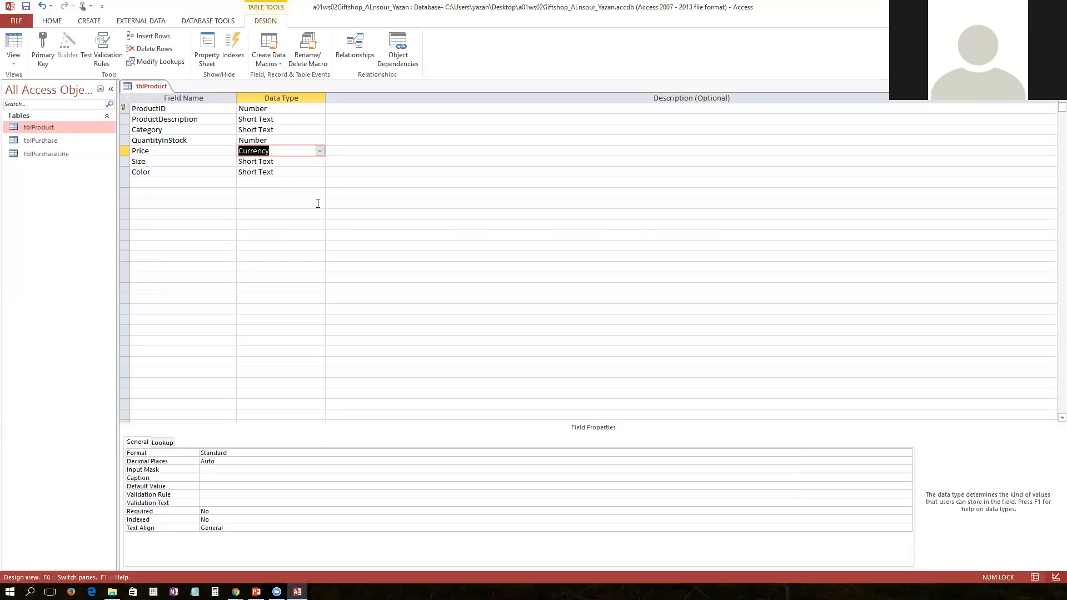
Set the Size field size to 1
{"action": "left_click", "coordinate": [265, 162]}
{"action": "left_click", "coordinate": [210, 453]}
{"action": "left_click", "coordinate": [162, 450]}
{"action": "type", "text": "10"}
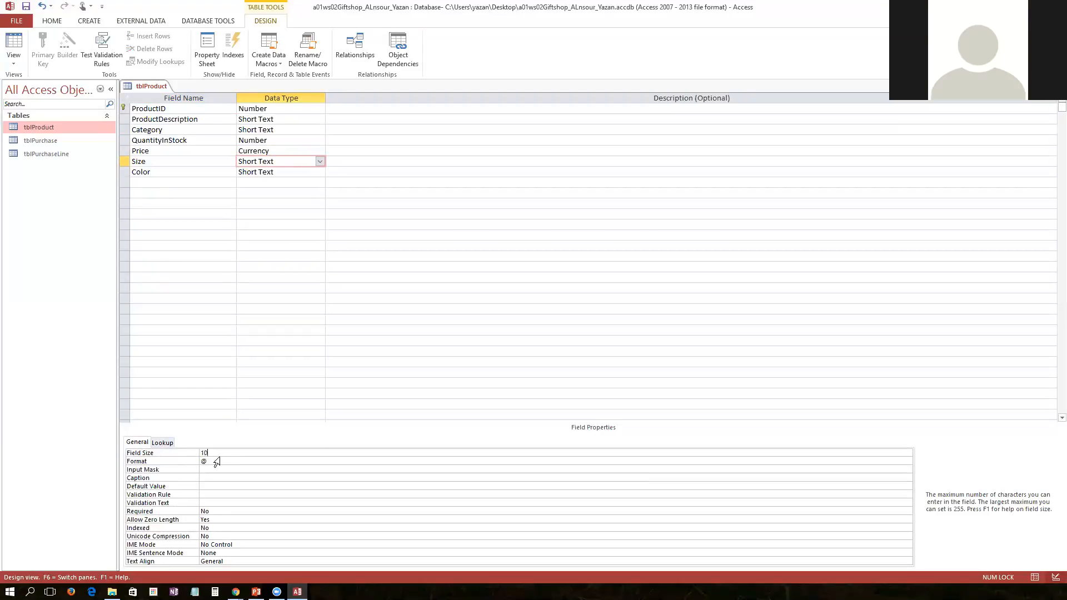
Set the Color field size to 1
{"action": "left_click", "coordinate": [284, 164]}
{"action": "left_click", "coordinate": [283, 172]}
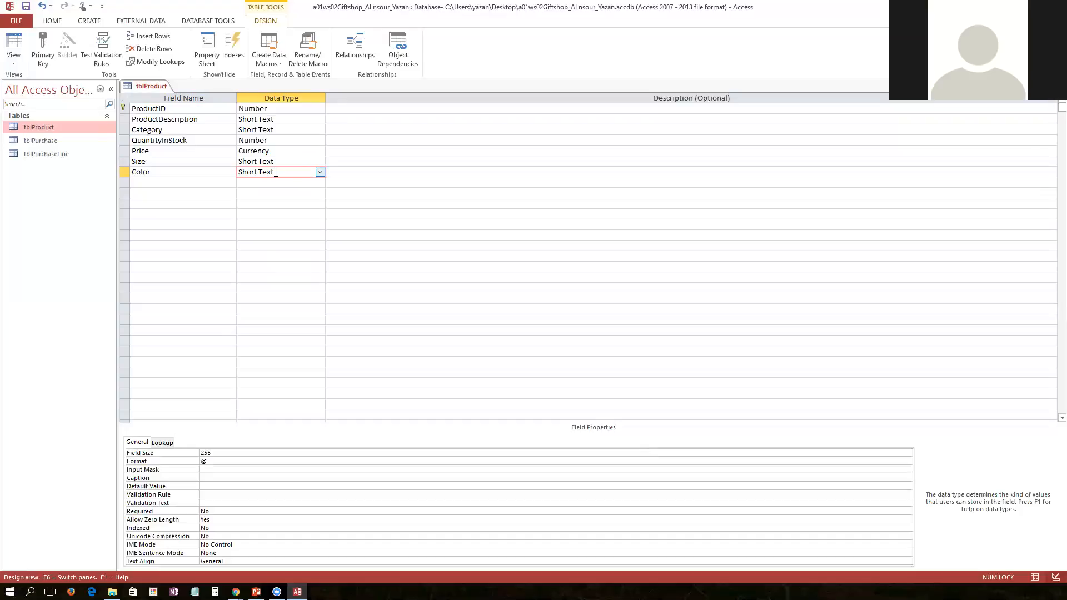
{"action": "left_click", "coordinate": [214, 453]}
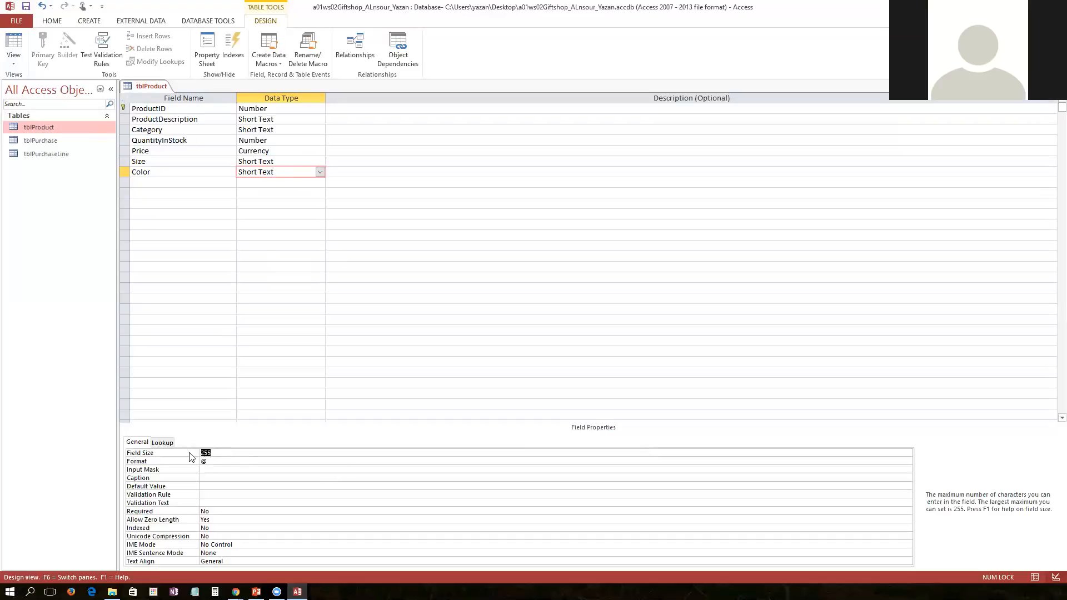
{"action": "type", "text": "15"}
Save the tblProduct design, accepting the possible data loss
{"action": "left_click", "coordinate": [175, 109]}
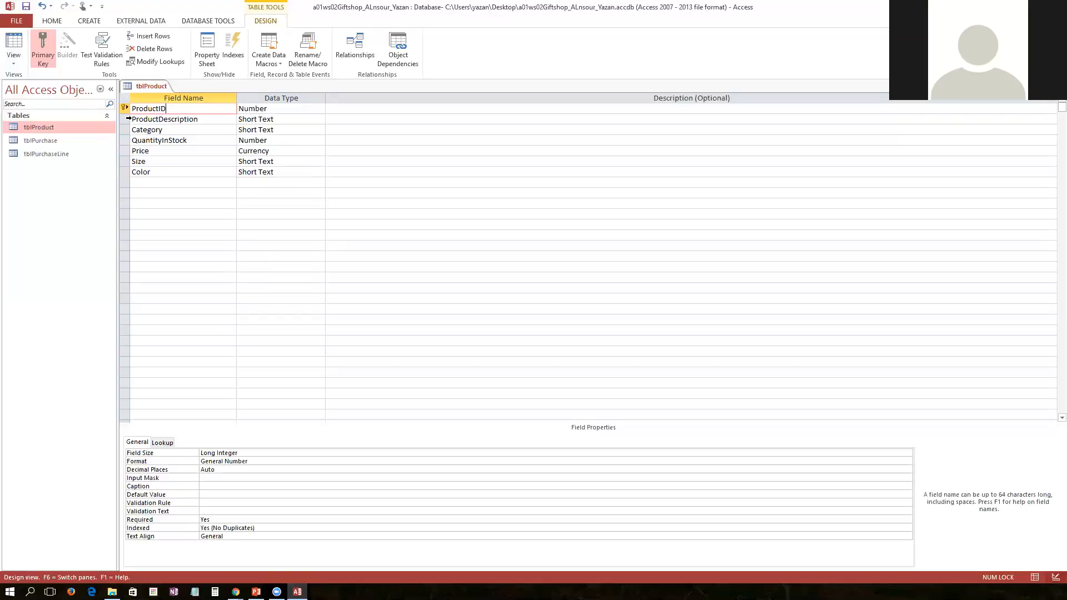
{"action": "right_click", "coordinate": [136, 83]}
{"action": "left_click", "coordinate": [159, 94]}
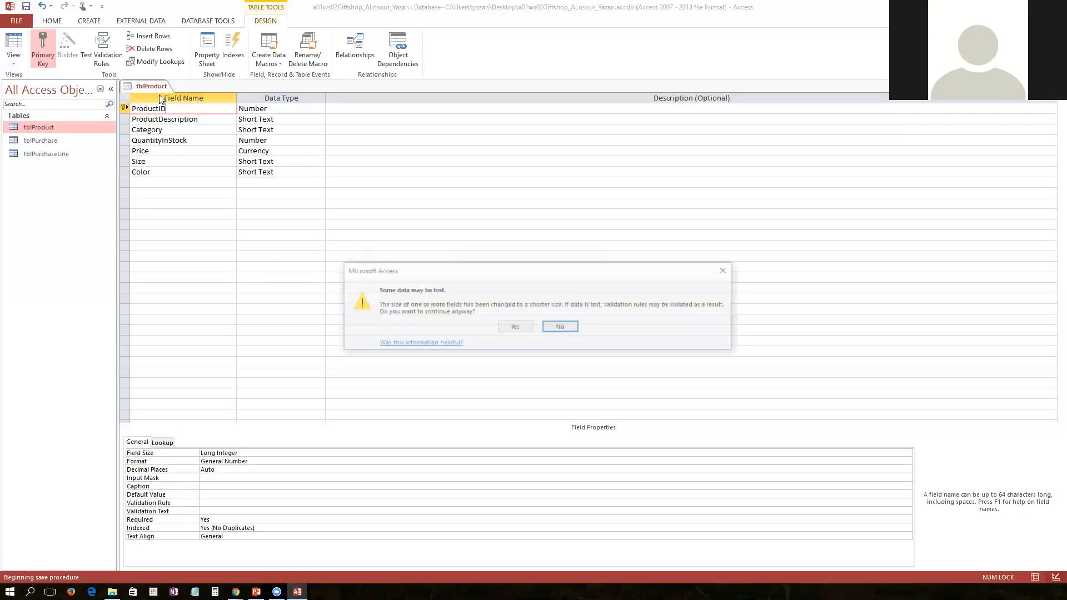
{"action": "left_click", "coordinate": [516, 327]}
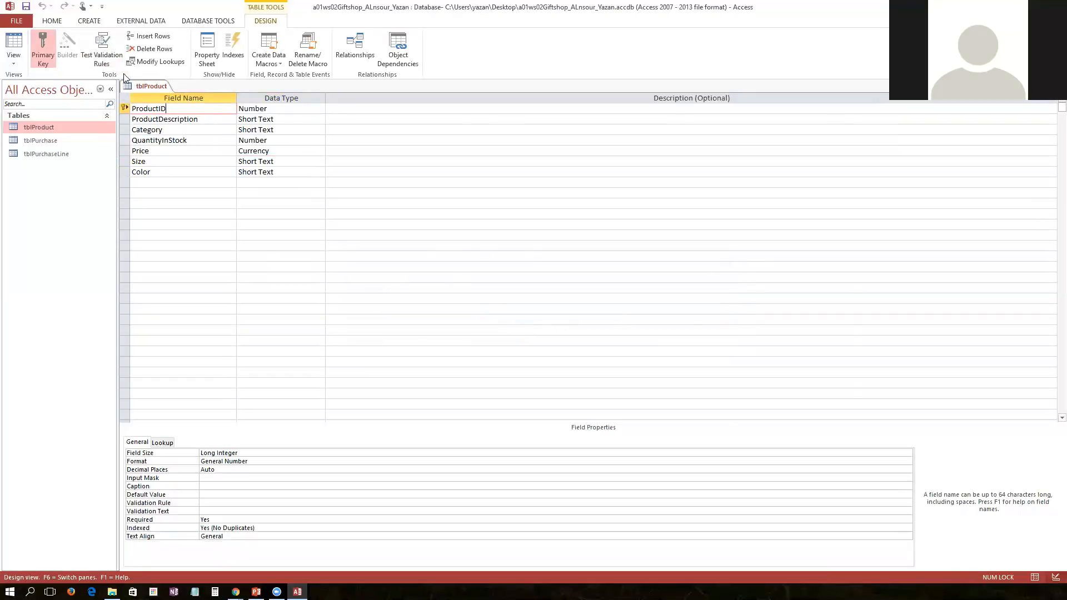
Close tblProduct and start a new table in Design View
{"action": "right_click", "coordinate": [146, 86]}
{"action": "left_click", "coordinate": [159, 107]}
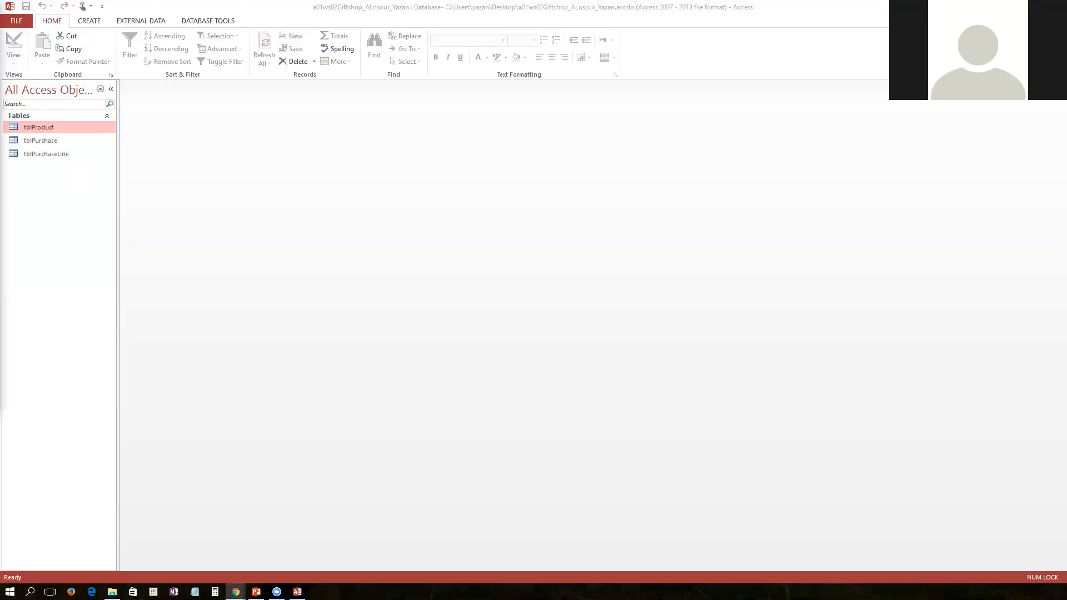
{"action": "left_click", "coordinate": [96, 20]}
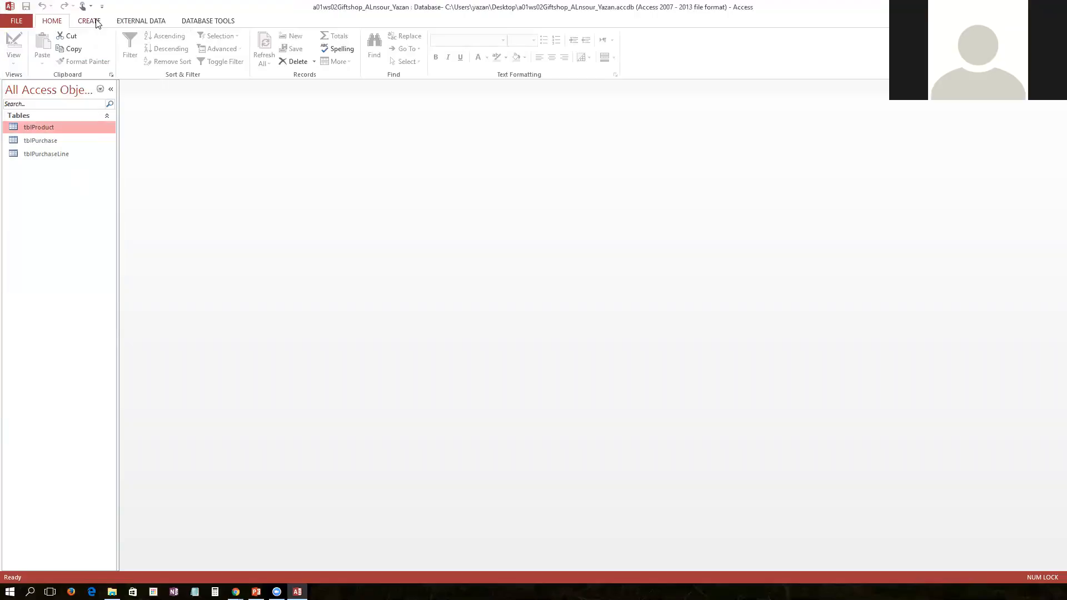
{"action": "left_click", "coordinate": [91, 21]}
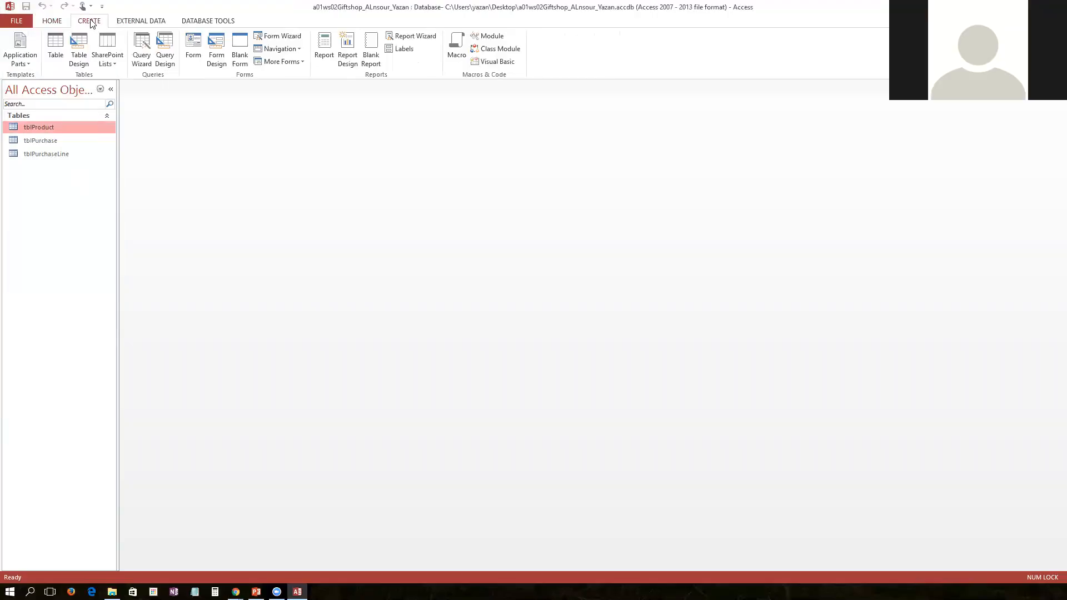
{"action": "left_click", "coordinate": [81, 52]}
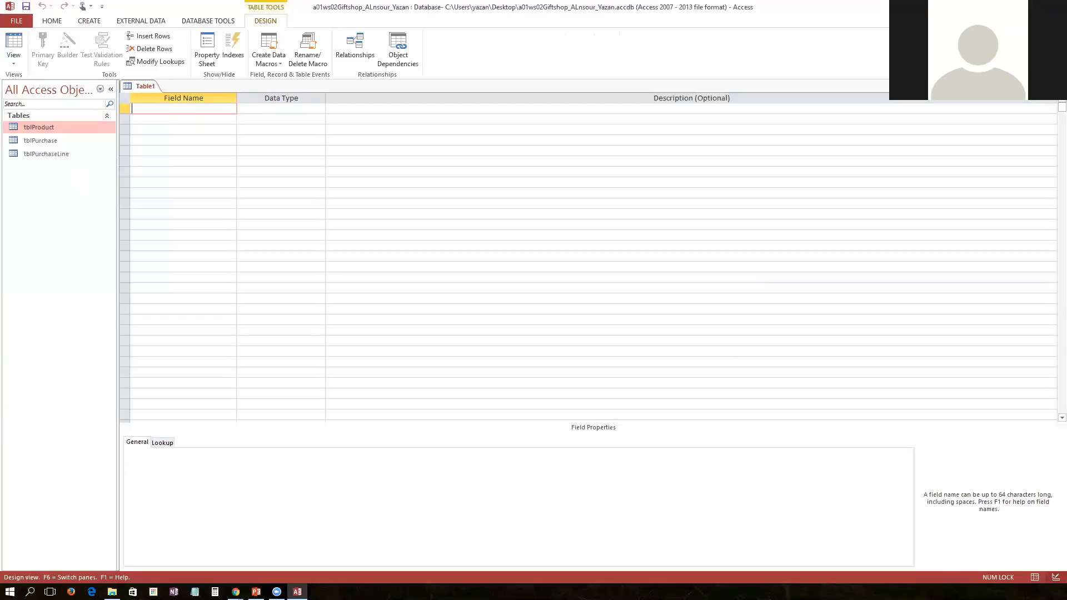
Add a first field named CustmerID with the AutoNumber data type
{"action": "key", "text": "alt+Tab"}
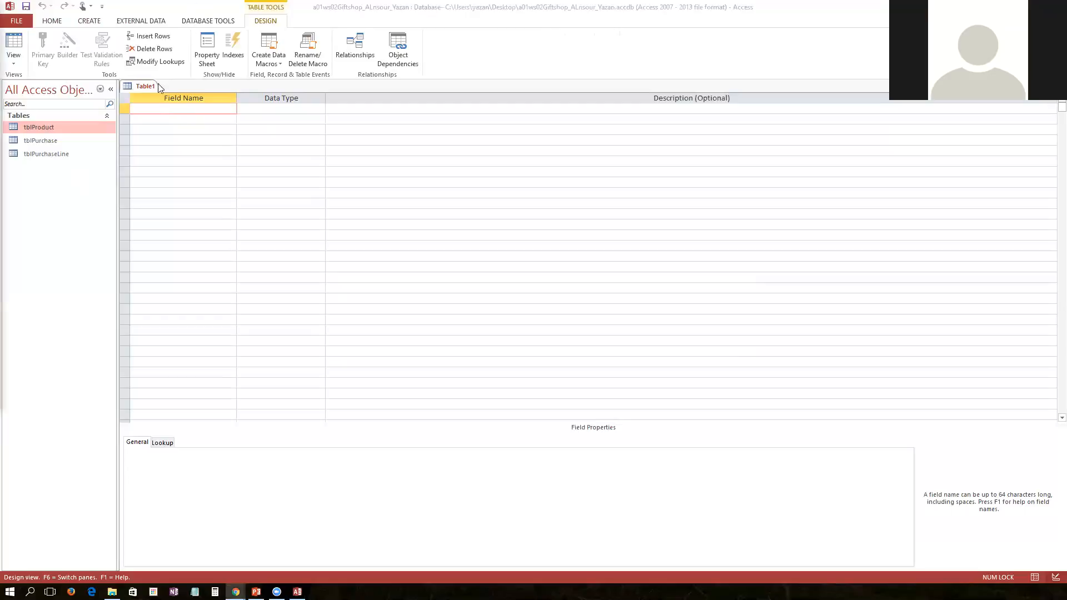
{"action": "left_click", "coordinate": [159, 112]}
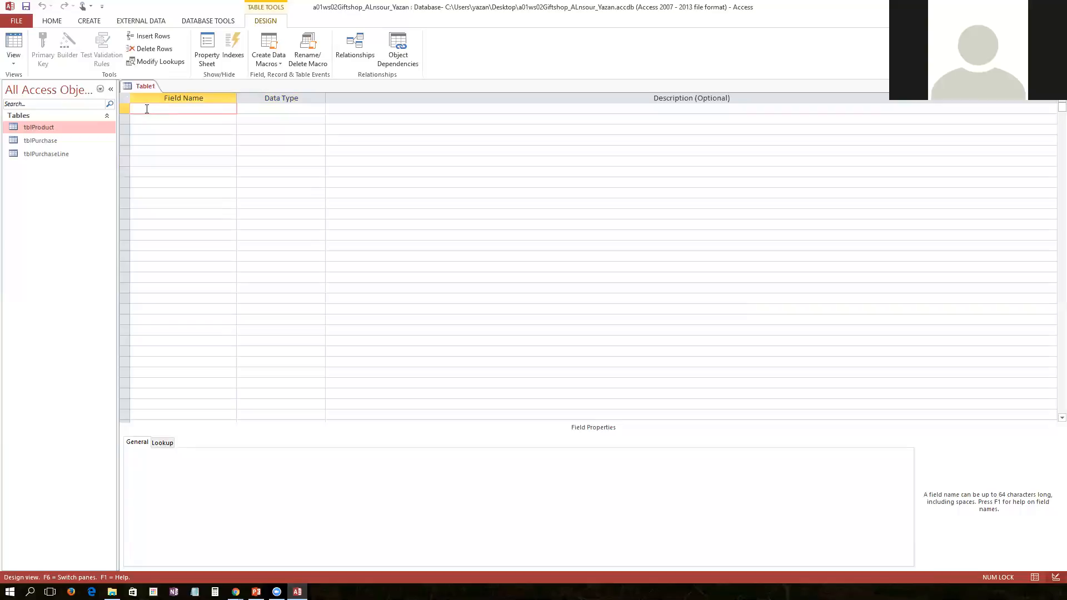
{"action": "type", "text": "Customer"}
{"action": "key", "text": "BackSpace"}
{"action": "key", "text": "BackSpace"}
{"action": "type", "text": "omerID"}
{"action": "key", "text": "Tab"}
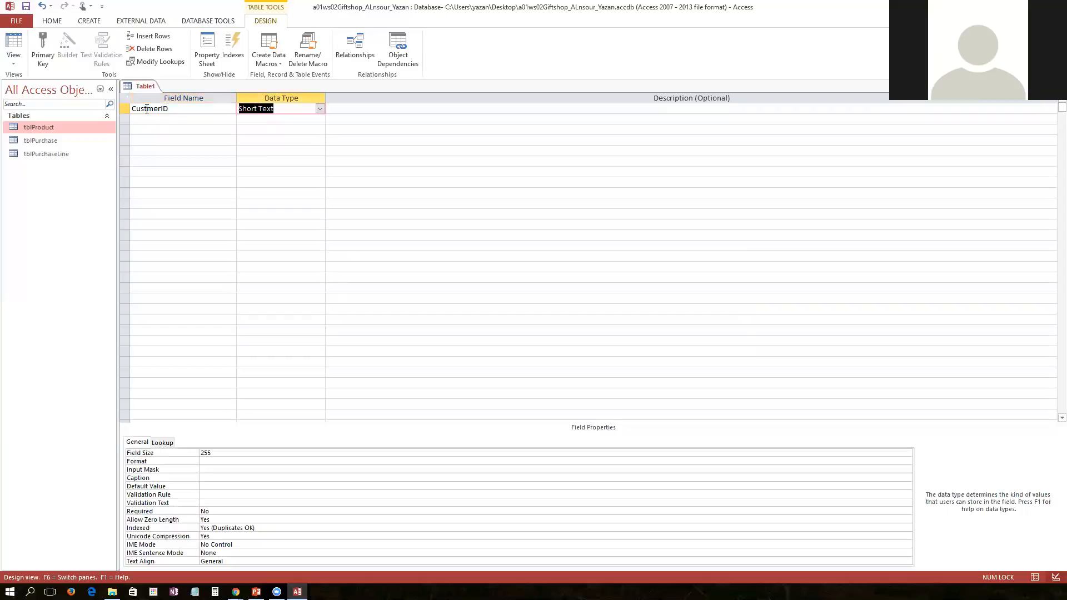
{"action": "type", "text": "autoNumber"}
{"action": "key", "text": "Tab"}
{"action": "key", "text": "Tab"}
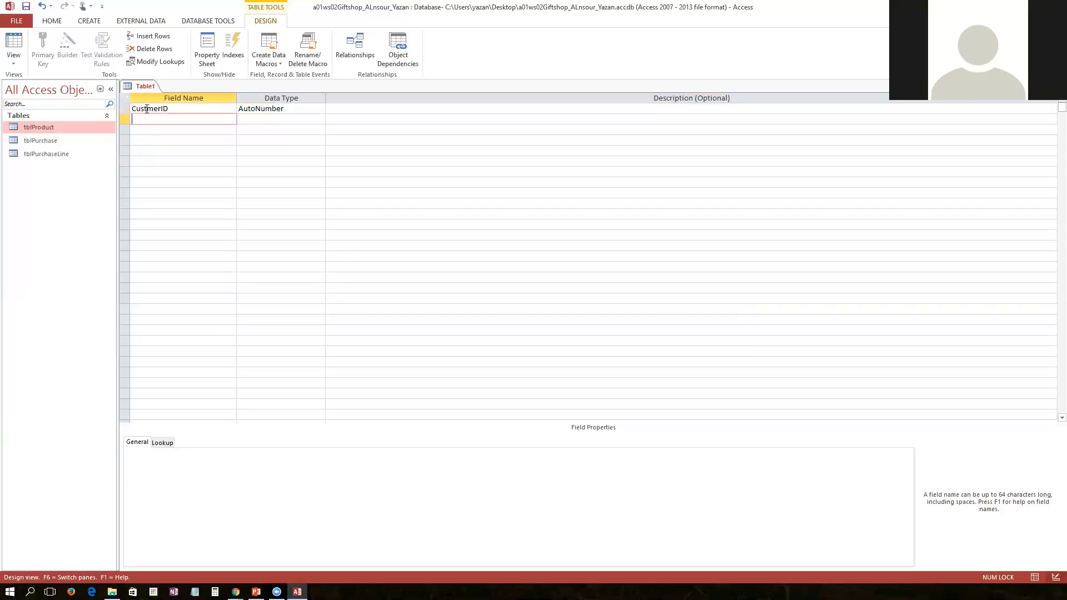
Add a LastName Short Text field with a field size of 25
{"action": "type", "text": "LastName"}
{"action": "key", "text": "Tab"}
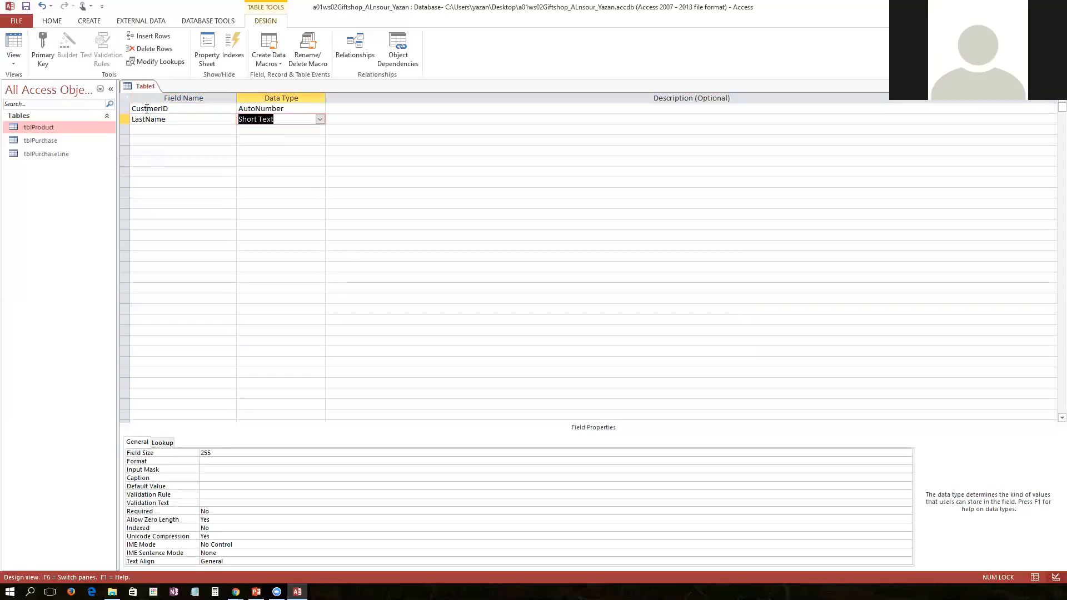
{"action": "left_click_drag", "start_coordinate": [221, 453], "coordinate": [174, 452]}
{"action": "type", "text": "25"}
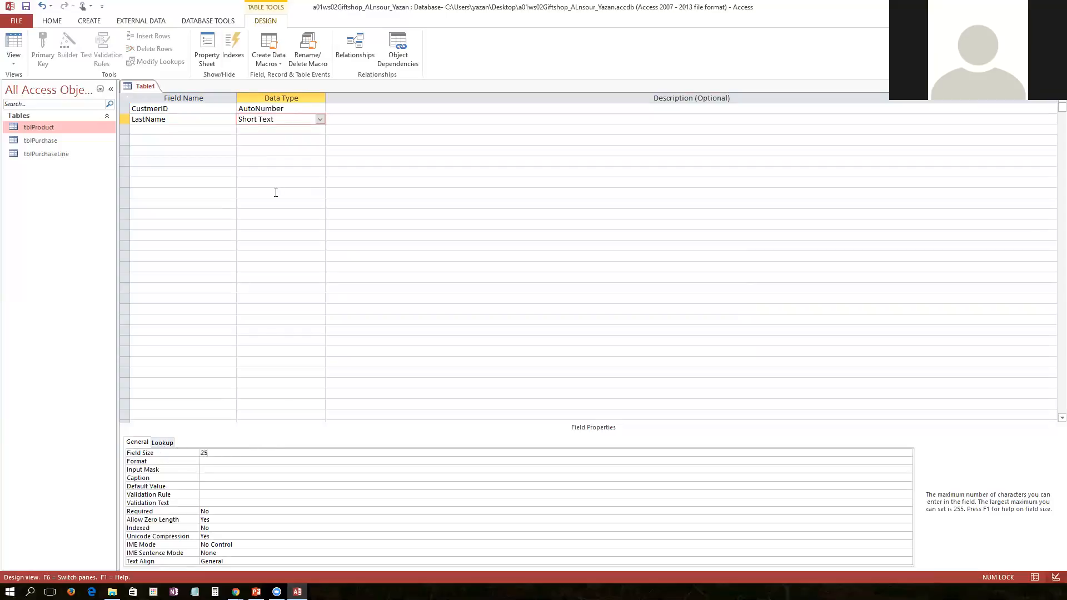
Add a FirstName Short Text field with a field size of 20
{"action": "left_click", "coordinate": [176, 131]}
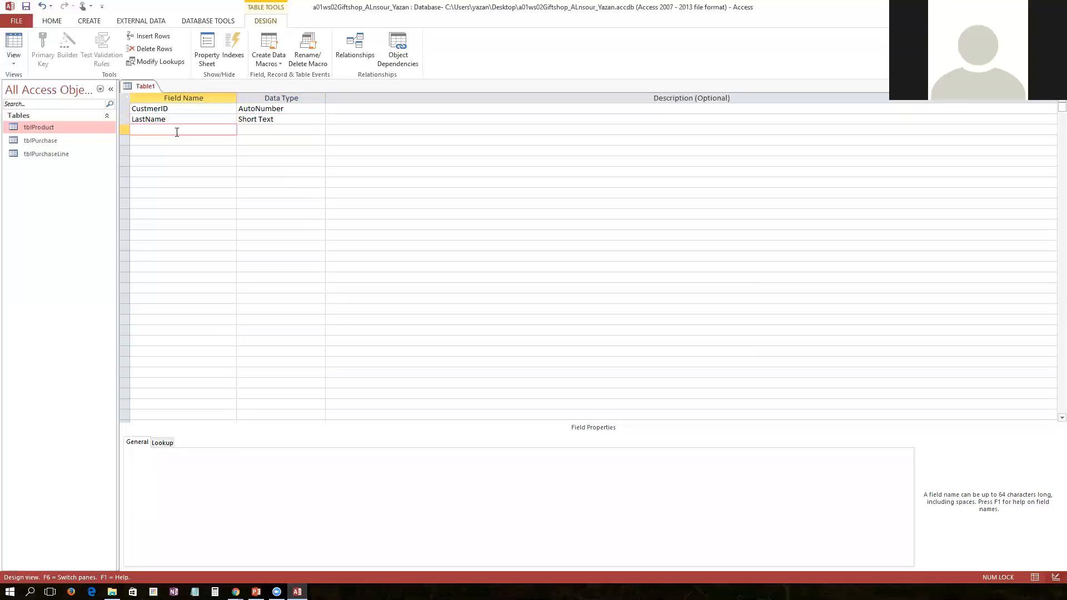
{"action": "type", "text": "FirstName"}
{"action": "left_click", "coordinate": [276, 132]}
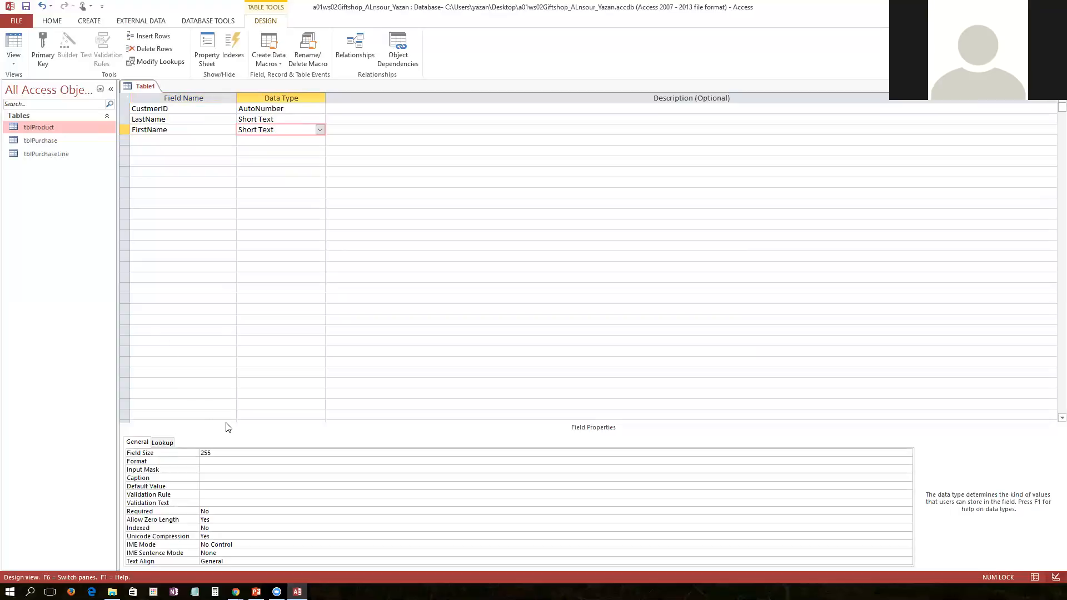
{"action": "left_click_drag", "start_coordinate": [222, 454], "coordinate": [186, 459]}
{"action": "type", "text": "20"}
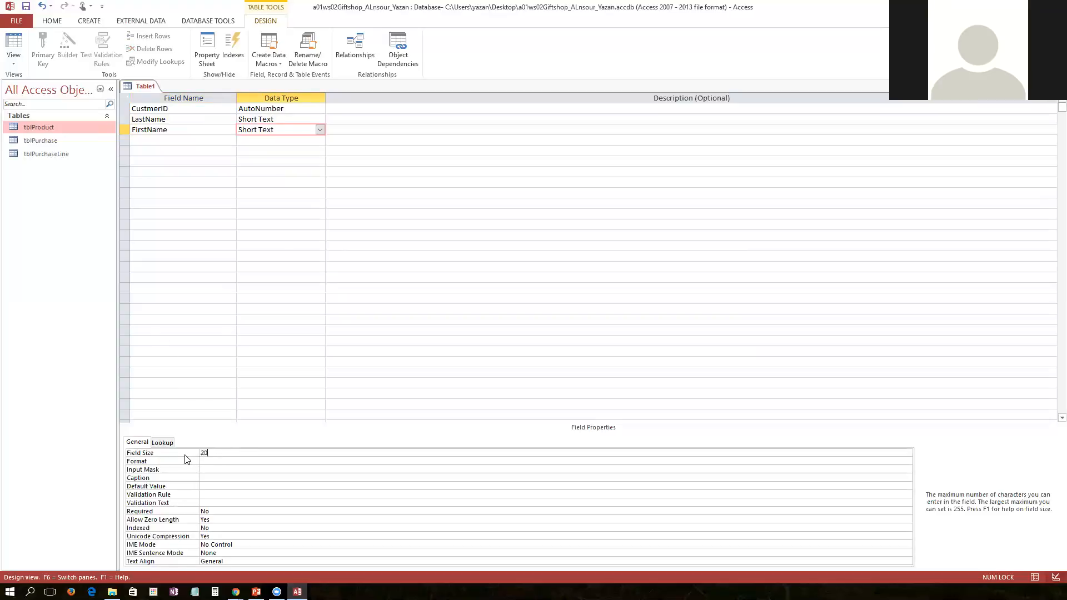
Add a StreetAddress Short Text field with a field size of 40
{"action": "left_click", "coordinate": [155, 141]}
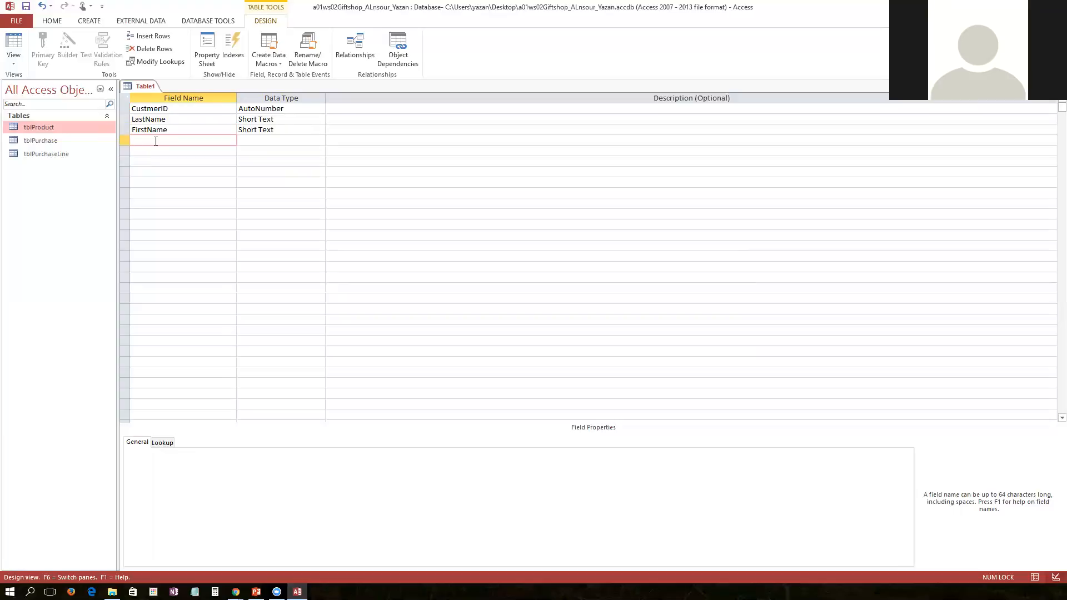
{"action": "type", "text": "StreetAddress"}
{"action": "key", "text": "Tab"}
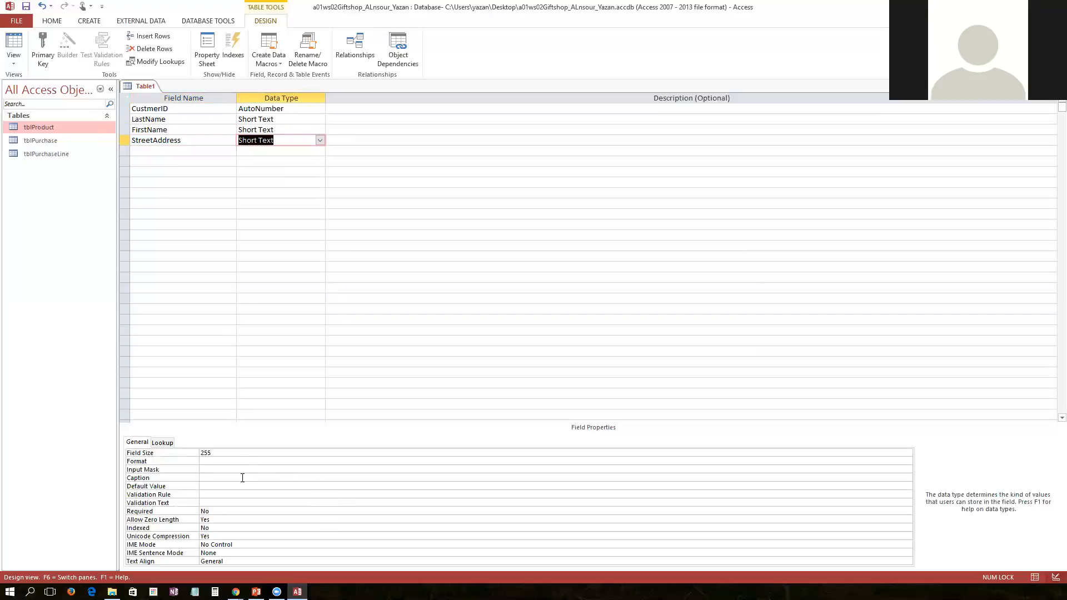
{"action": "left_click", "coordinate": [227, 453]}
{"action": "left_click_drag", "start_coordinate": [221, 453], "coordinate": [160, 449]}
{"action": "type", "text": "40"}
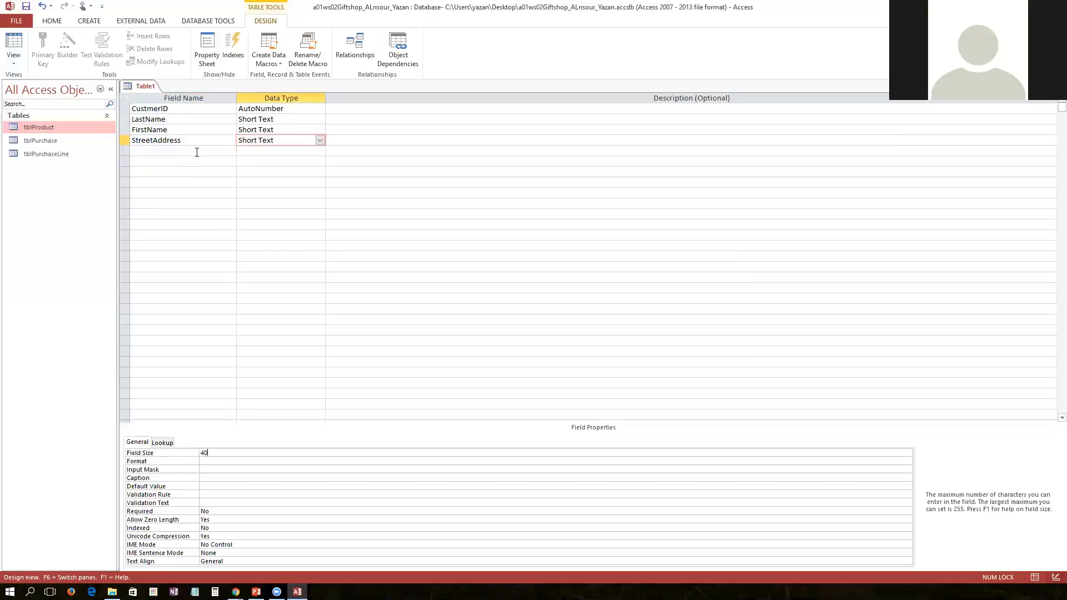
Add a Short Text field named Cty below StreetAddress
{"action": "left_click", "coordinate": [196, 151]}
{"action": "type", "text": "Cty"}
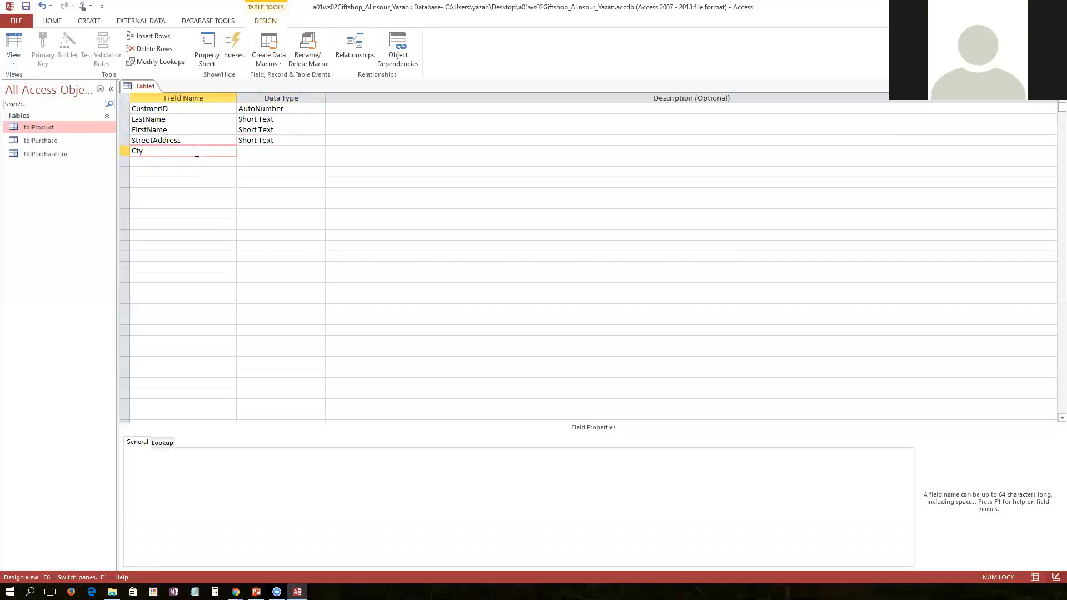
{"action": "key", "text": "Tab"}
{"action": "key", "text": "Tab"}
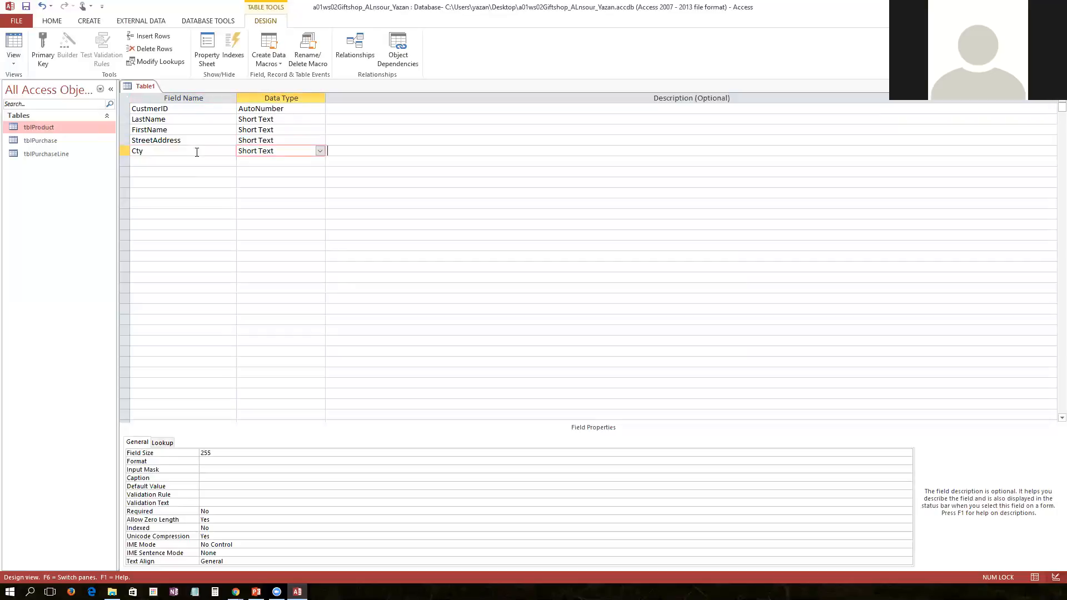
Add State and ZipCode as Short Text fields below Cty
{"action": "key", "text": "Tab"}
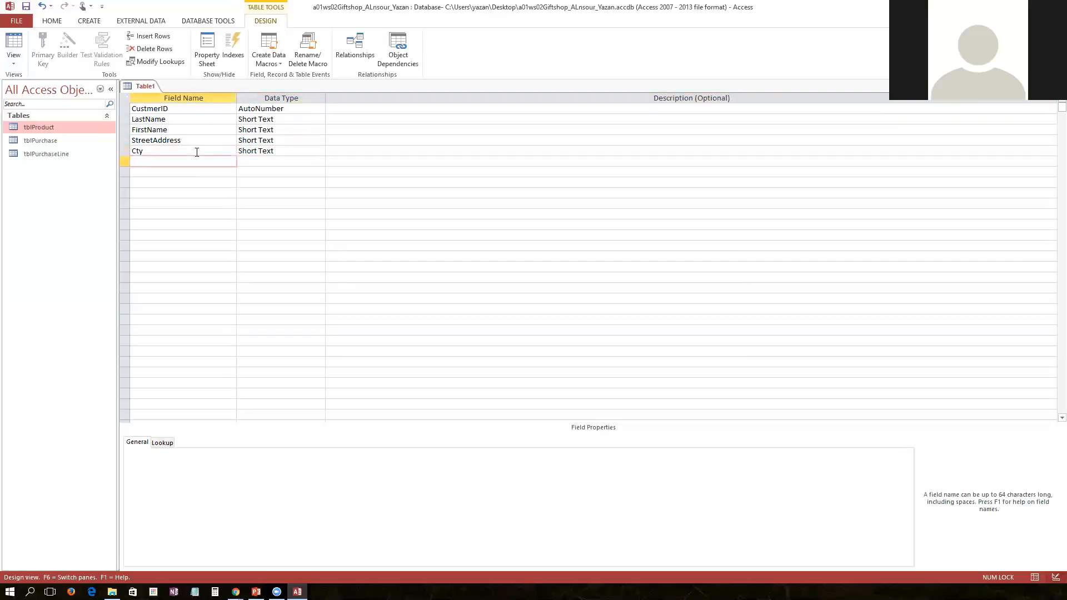
{"action": "type", "text": "State"}
{"action": "key", "text": "Tab"}
{"action": "key", "text": "Tab"}
{"action": "key", "text": "Tab"}
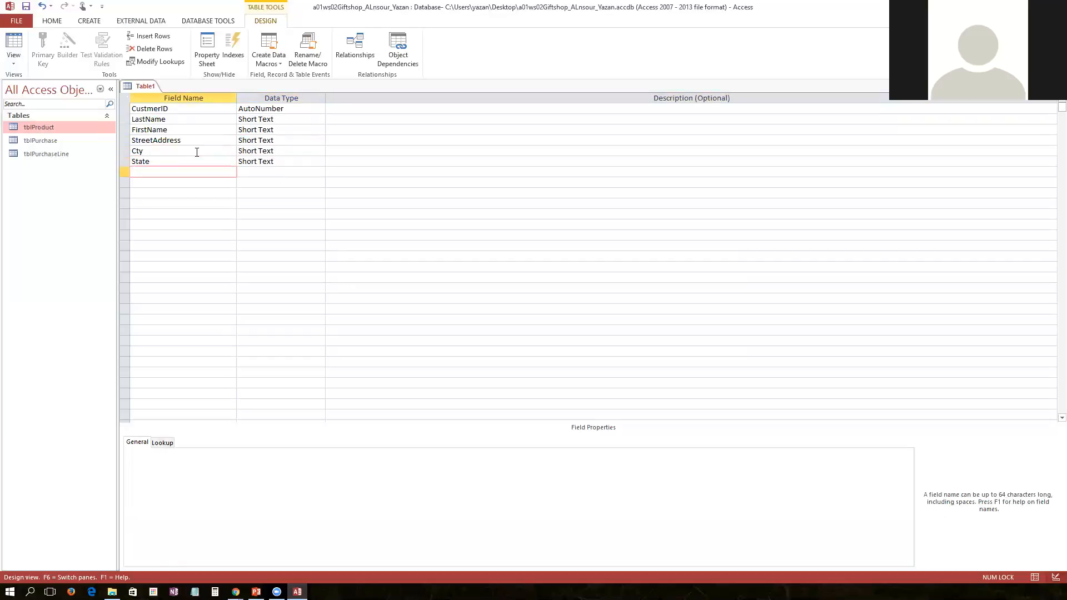
{"action": "type", "text": "ZipCode"}
Add a Short Text field named ResortHotelRoom below ZipCode
{"action": "key", "text": "Tab"}
{"action": "key", "text": "Tab"}
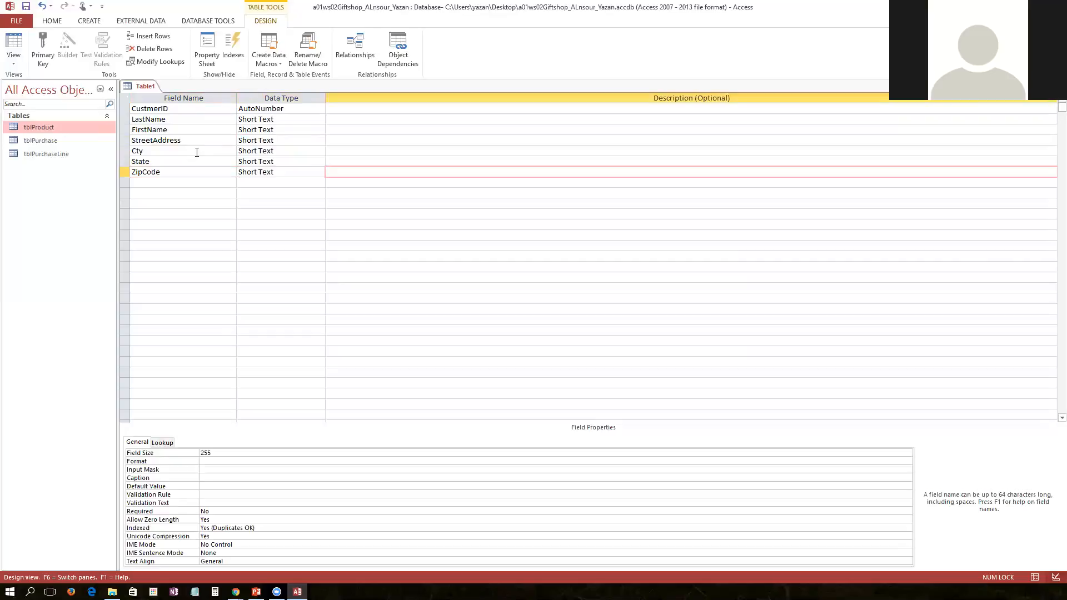
{"action": "key", "text": "Tab"}
{"action": "type", "text": "Res"}
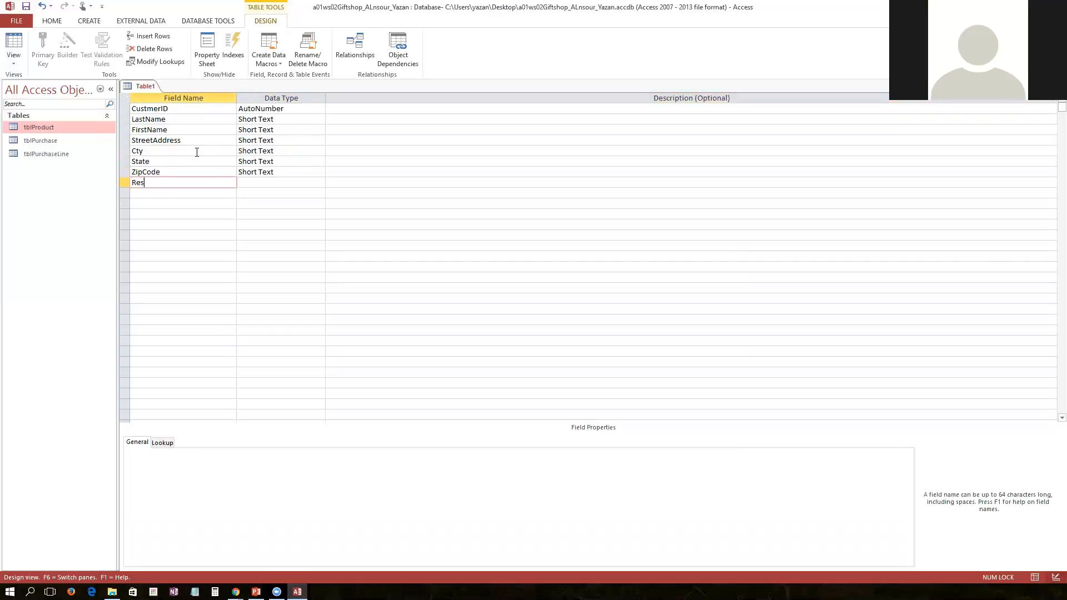
{"action": "type", "text": "ortHotelRoom"}
Rename the Cty field to City and set its field size to 25
{"action": "left_click", "coordinate": [197, 151]}
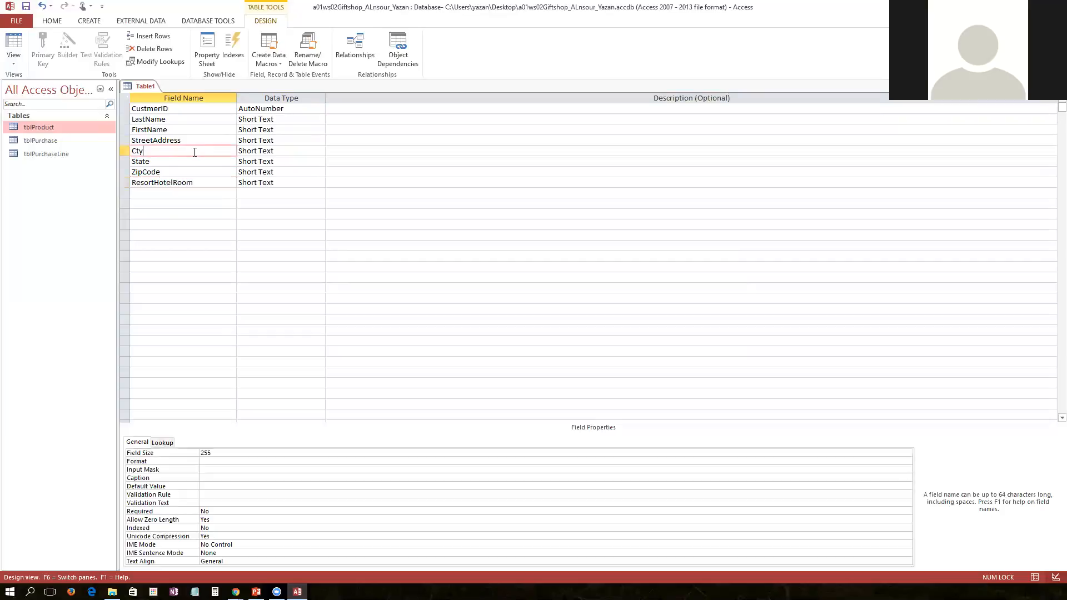
{"action": "double_click", "coordinate": [138, 151]}
{"action": "type", "text": "City"}
{"action": "key", "text": "Tab"}
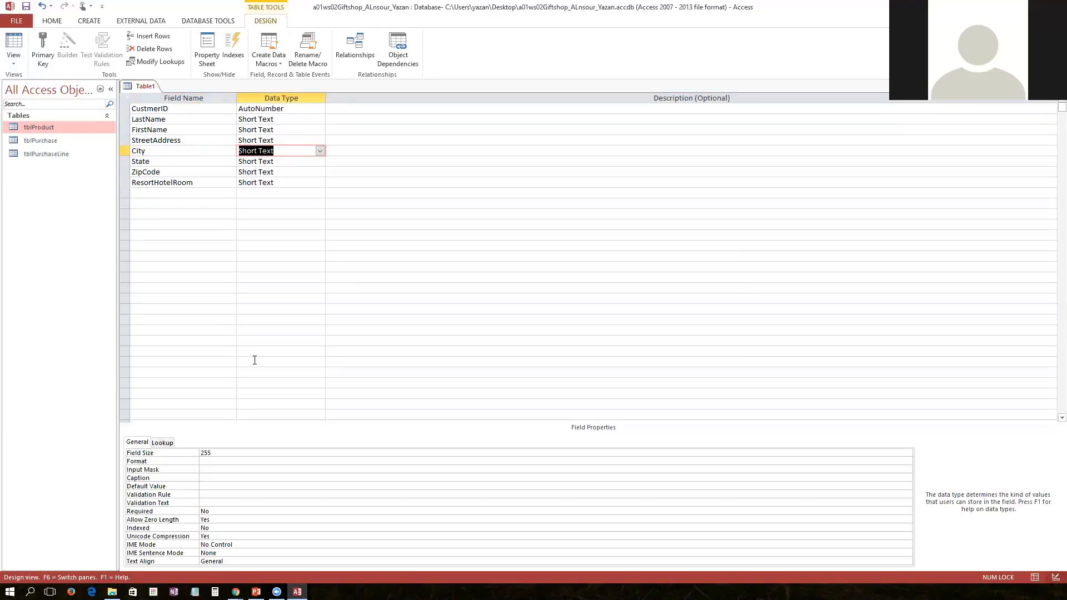
{"action": "left_click", "coordinate": [201, 452]}
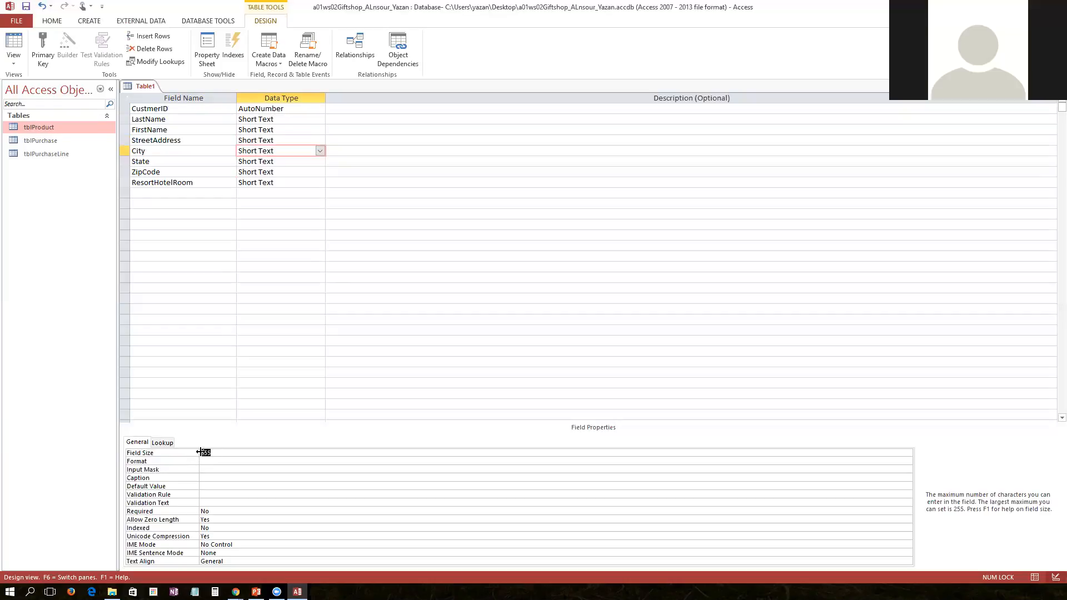
{"action": "type", "text": "25"}
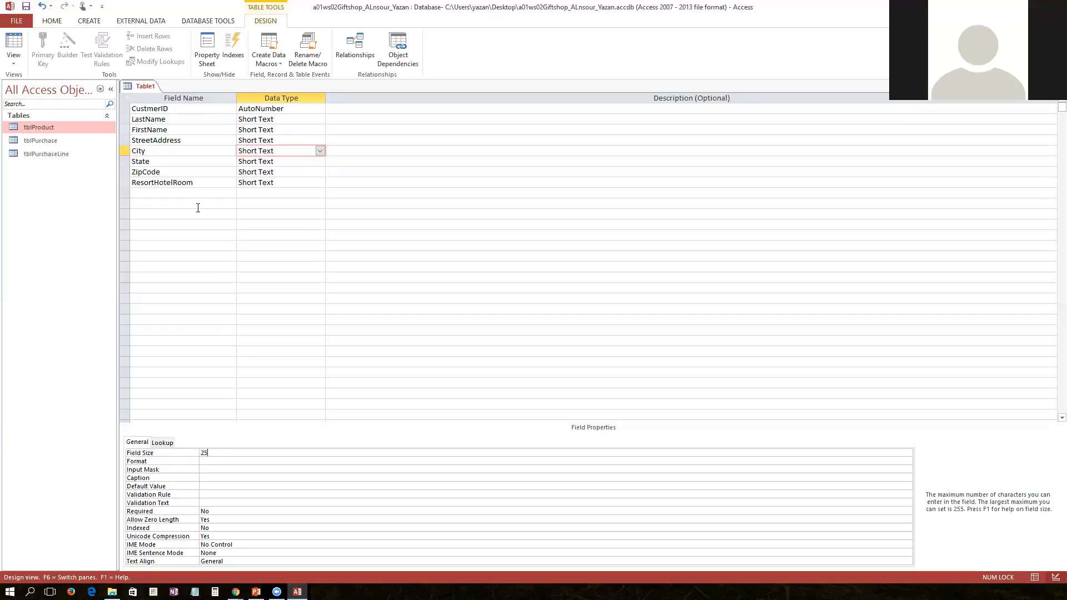
Set the State field size to 2 and the ZipCode field size to 5
{"action": "left_click", "coordinate": [192, 159]}
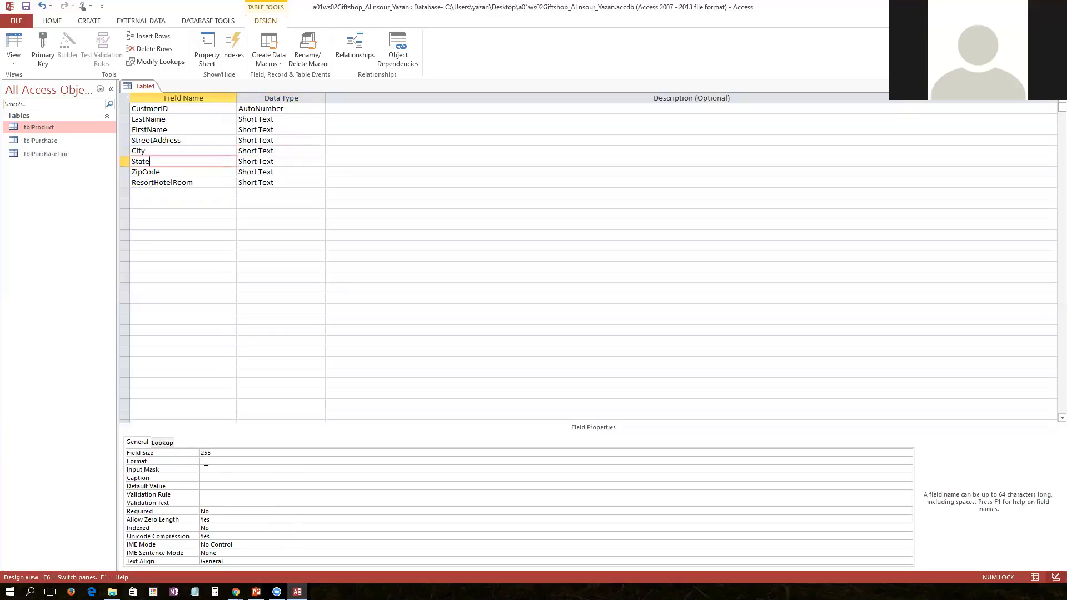
{"action": "left_click", "coordinate": [184, 454]}
{"action": "type", "text": "2"}
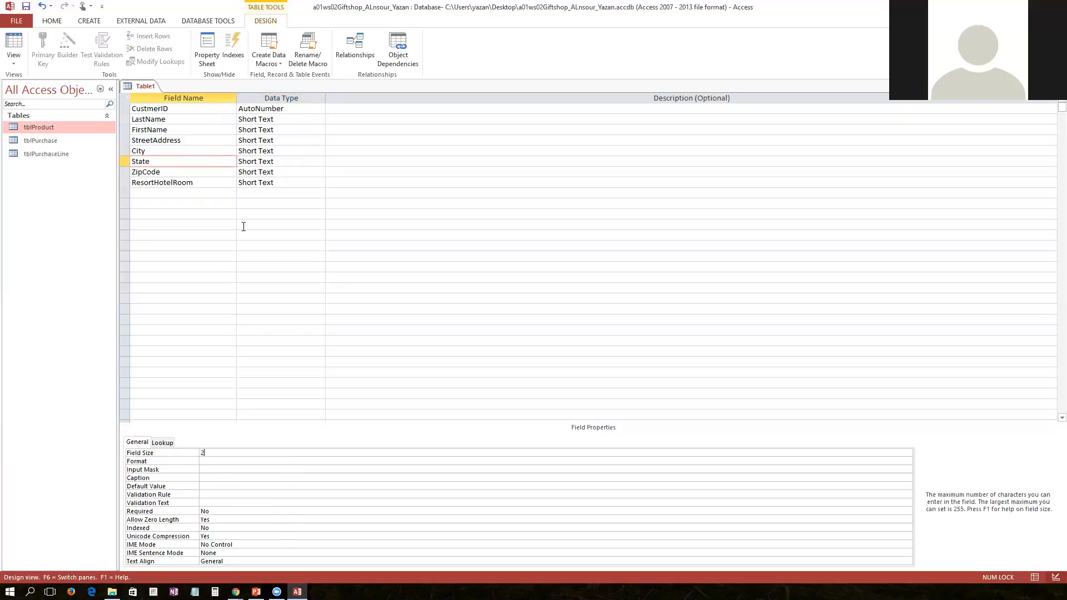
{"action": "left_click", "coordinate": [200, 173]}
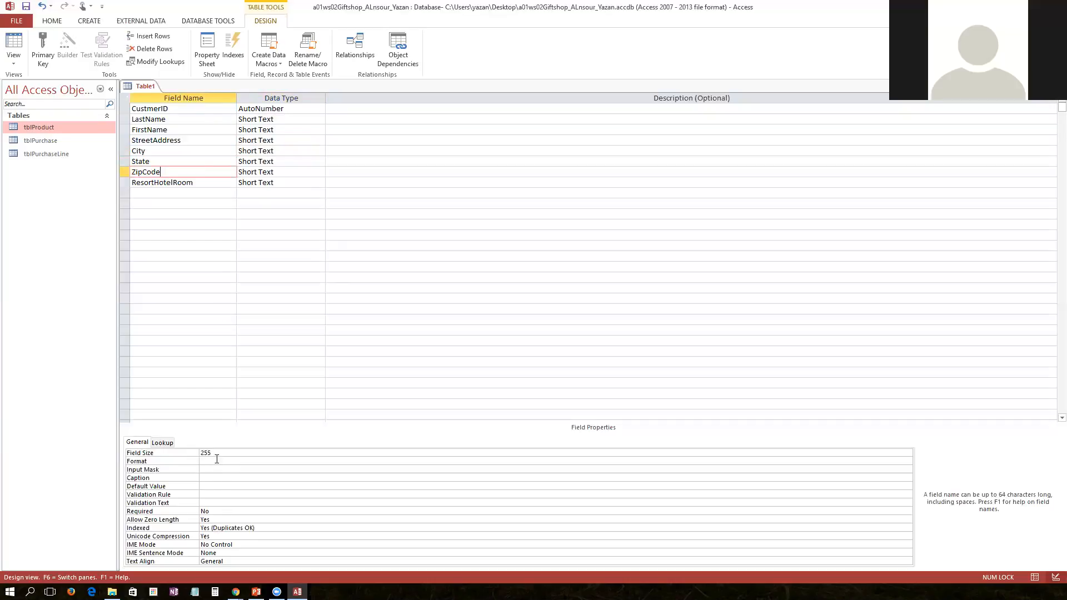
{"action": "left_click", "coordinate": [188, 453]}
{"action": "type", "text": "5"}
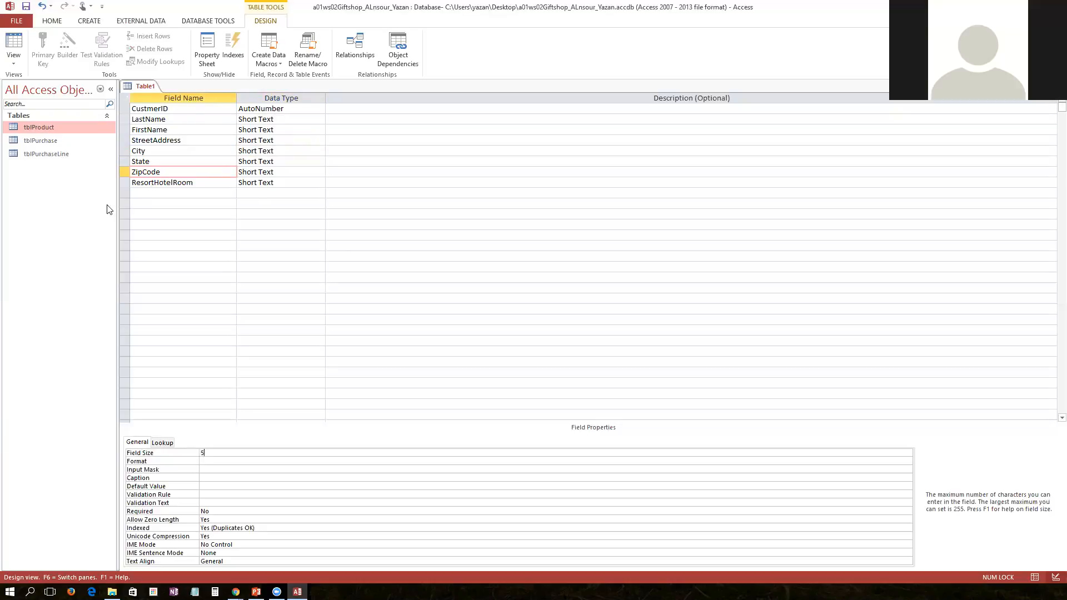
Set the ResortHotelRoom field size to 6
{"action": "left_click", "coordinate": [159, 182]}
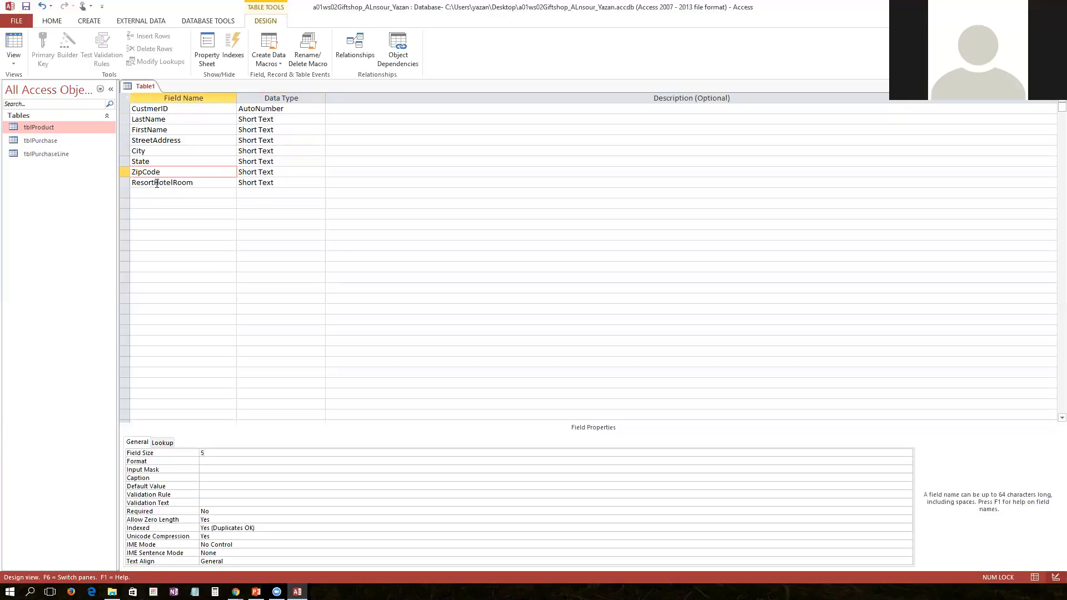
{"action": "double_click", "coordinate": [211, 453]}
{"action": "type", "text": "6"}
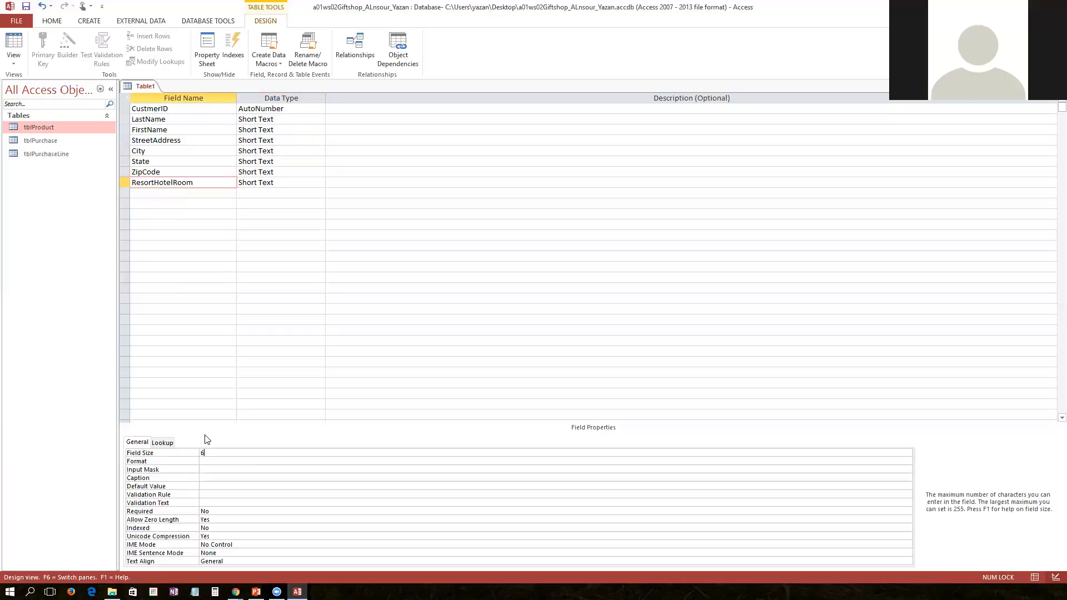
Save the new table as tblCustomer, declining to create a primary key
{"action": "right_click", "coordinate": [132, 88]}
{"action": "left_click", "coordinate": [150, 91]}
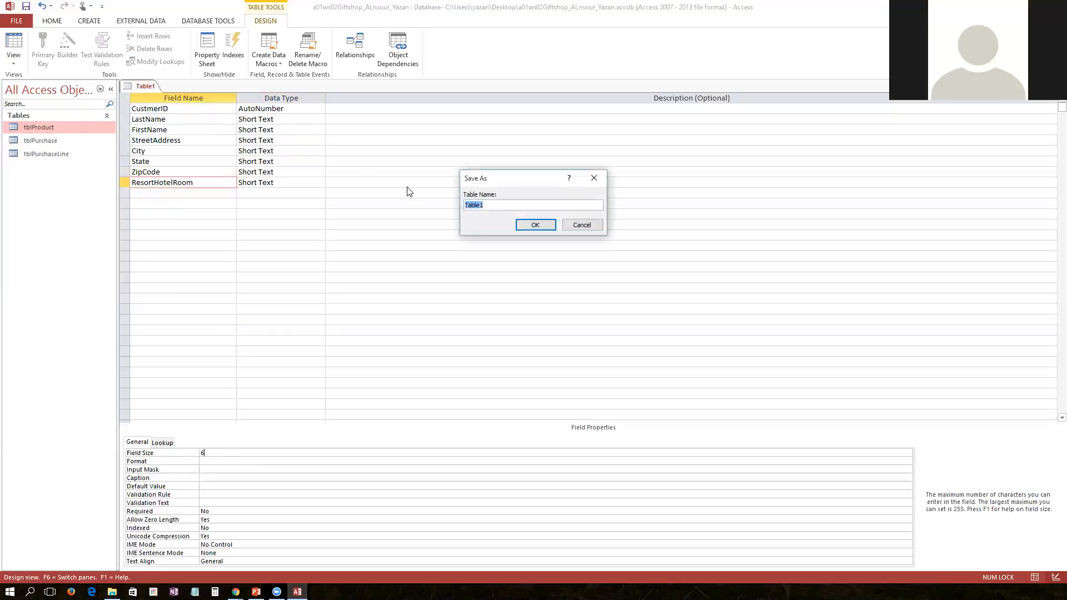
{"action": "type", "text": "tb"}
{"action": "type", "text": "Customer"}
{"action": "key", "text": "Return"}
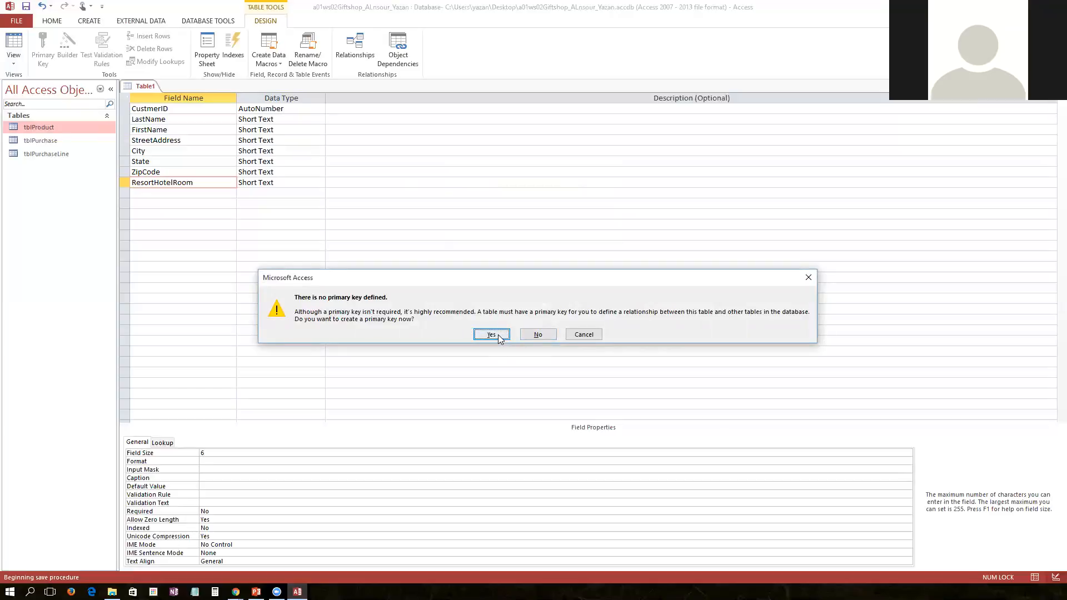
{"action": "left_click", "coordinate": [539, 333]}
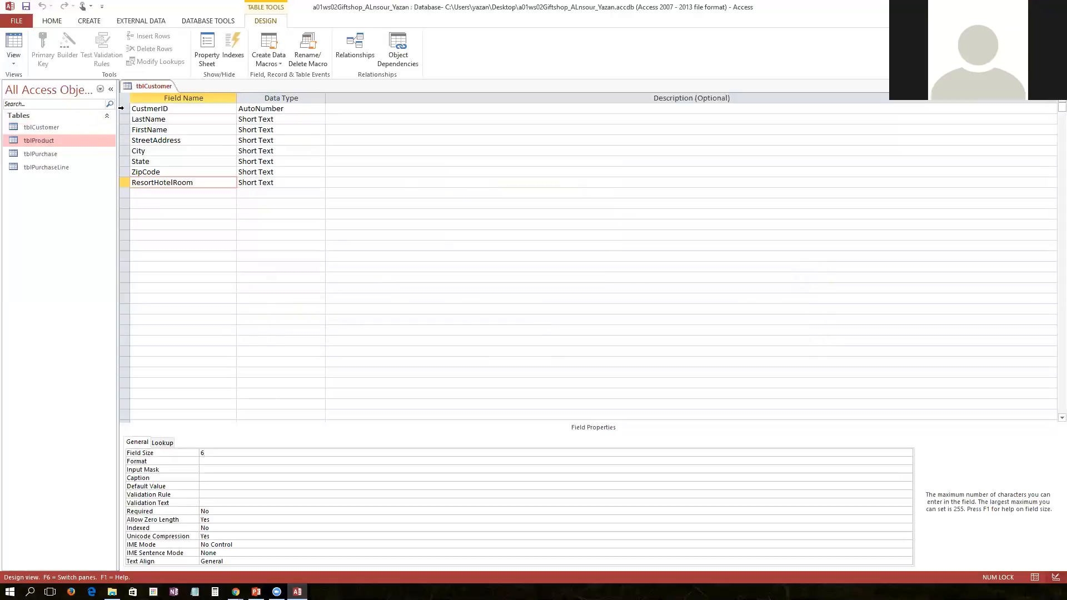
Make CustmerID the table's primary key
{"action": "left_click", "coordinate": [122, 108]}
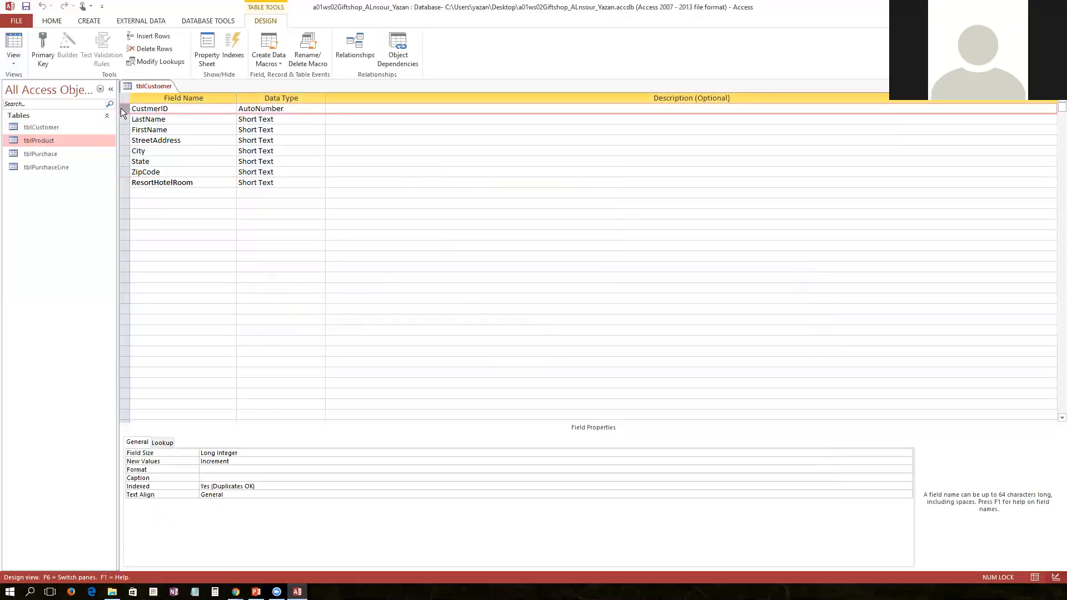
{"action": "right_click", "coordinate": [121, 108]}
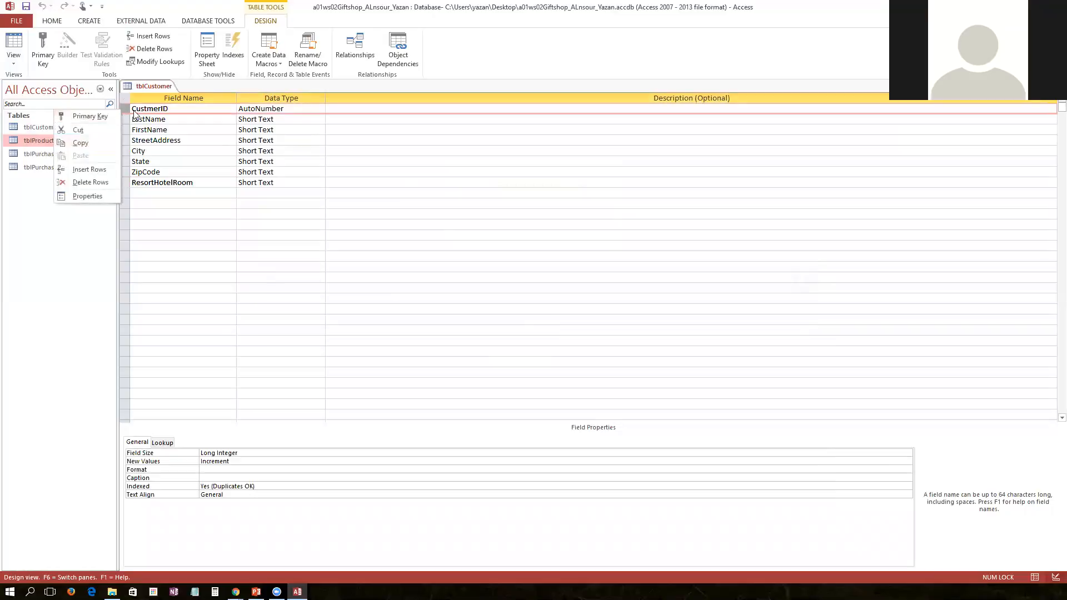
{"action": "left_click", "coordinate": [114, 114]}
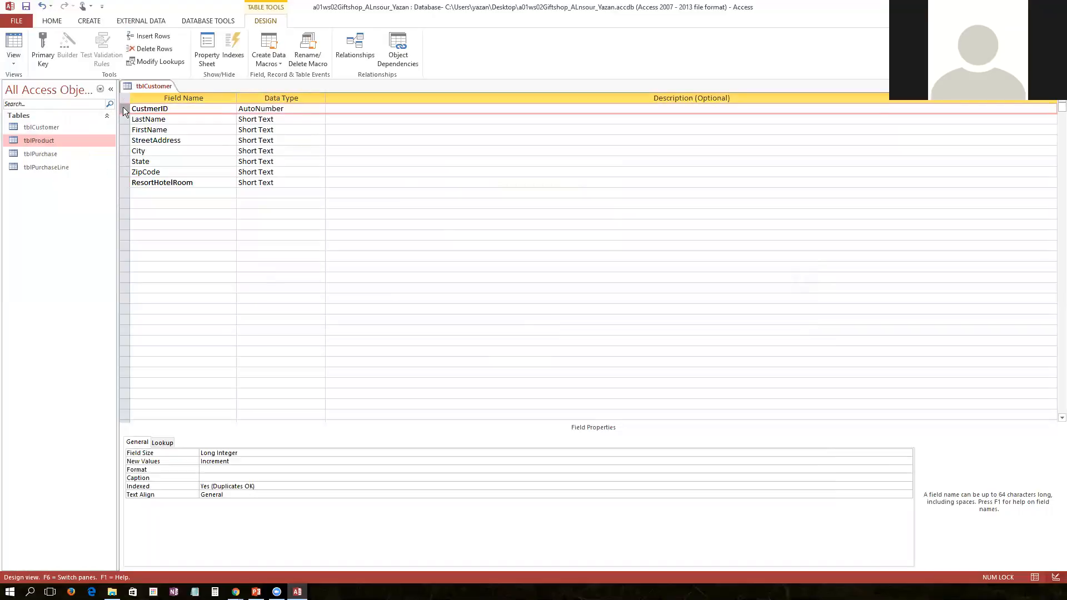
{"action": "left_click", "coordinate": [39, 43]}
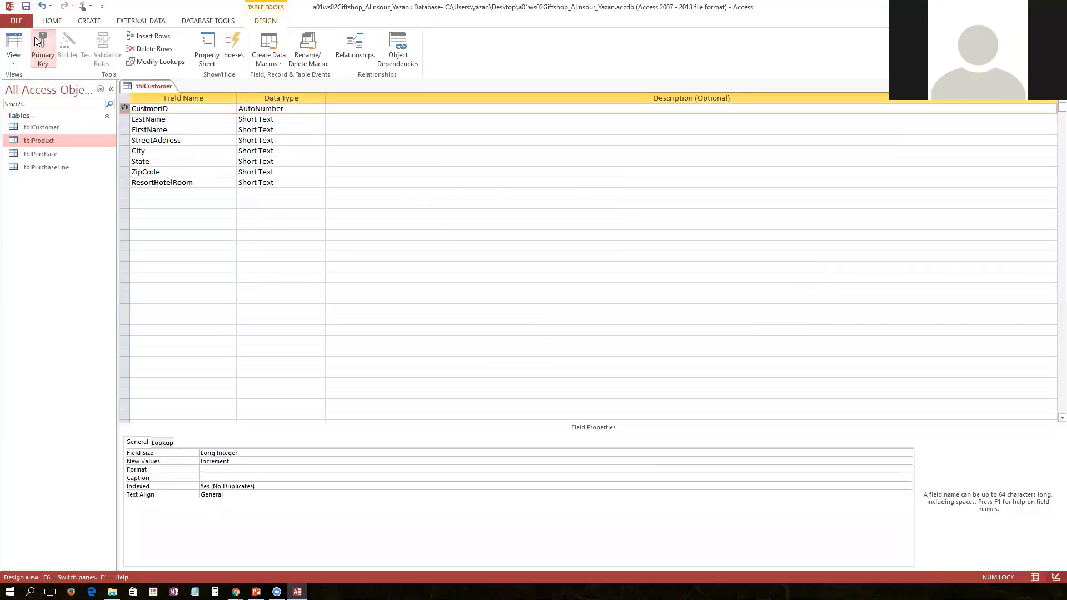
Close the tblCustomer design, saving the changes
{"action": "right_click", "coordinate": [133, 81]}
{"action": "left_click", "coordinate": [149, 105]}
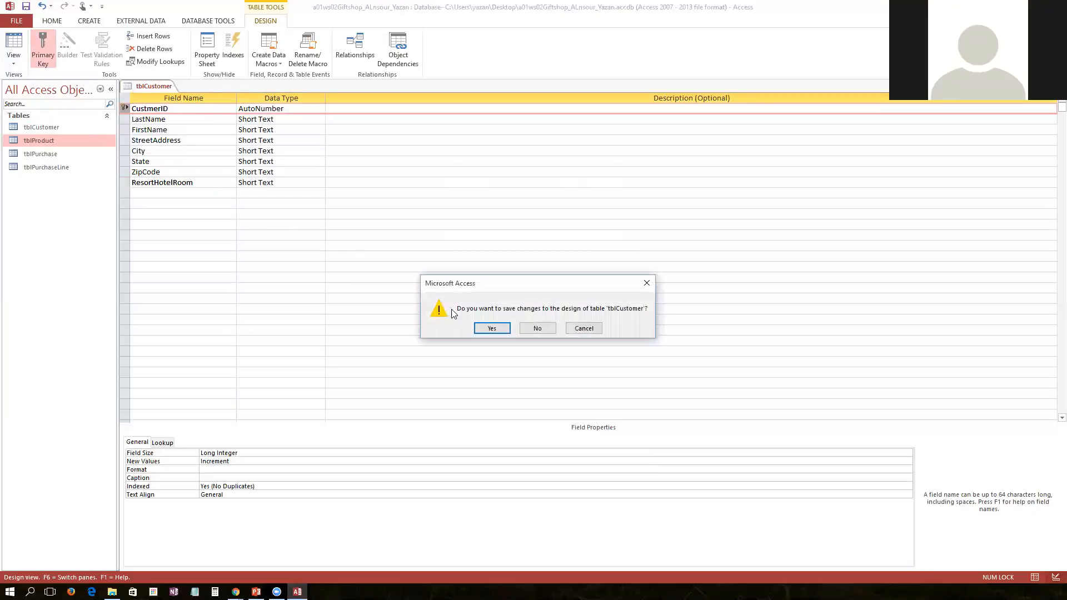
{"action": "left_click", "coordinate": [483, 328]}
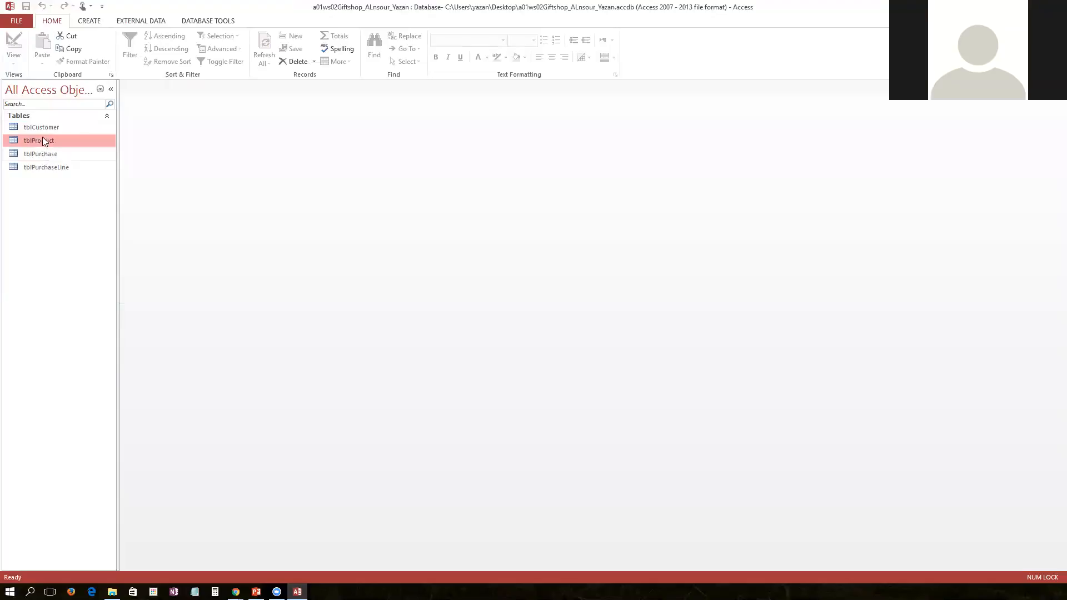
Open tblCustomer in Datasheet view to inspect its columns, then close it
{"action": "double_click", "coordinate": [43, 127]}
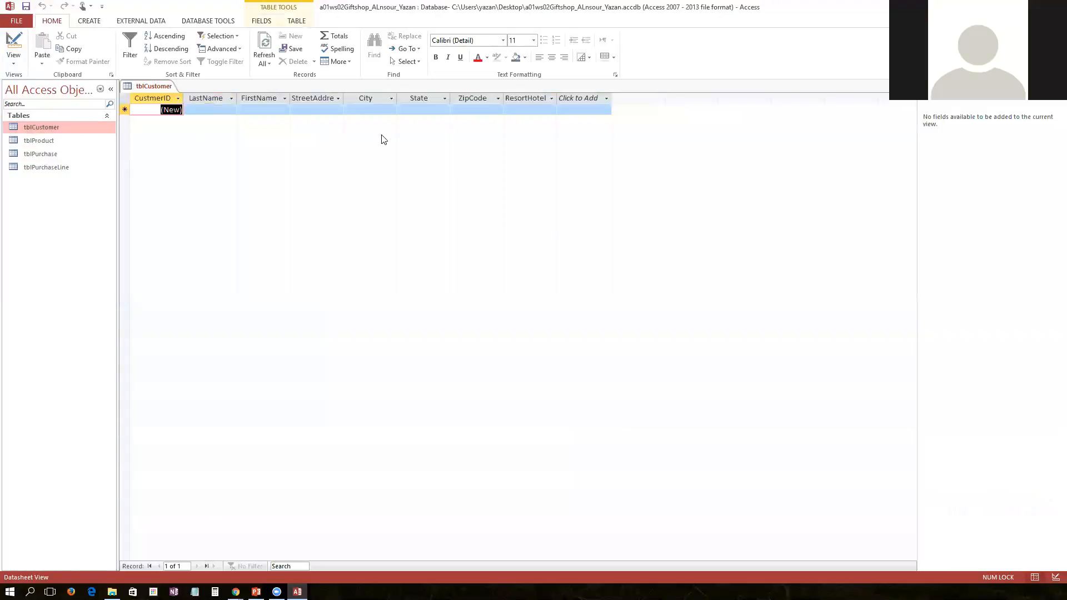
{"action": "right_click", "coordinate": [156, 89]}
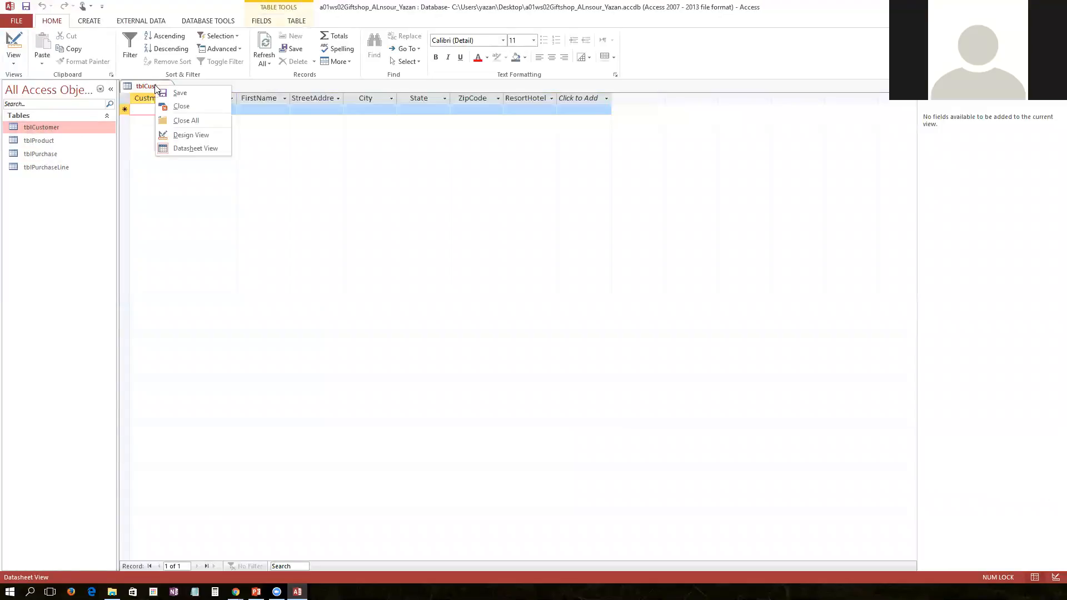
{"action": "left_click", "coordinate": [165, 107]}
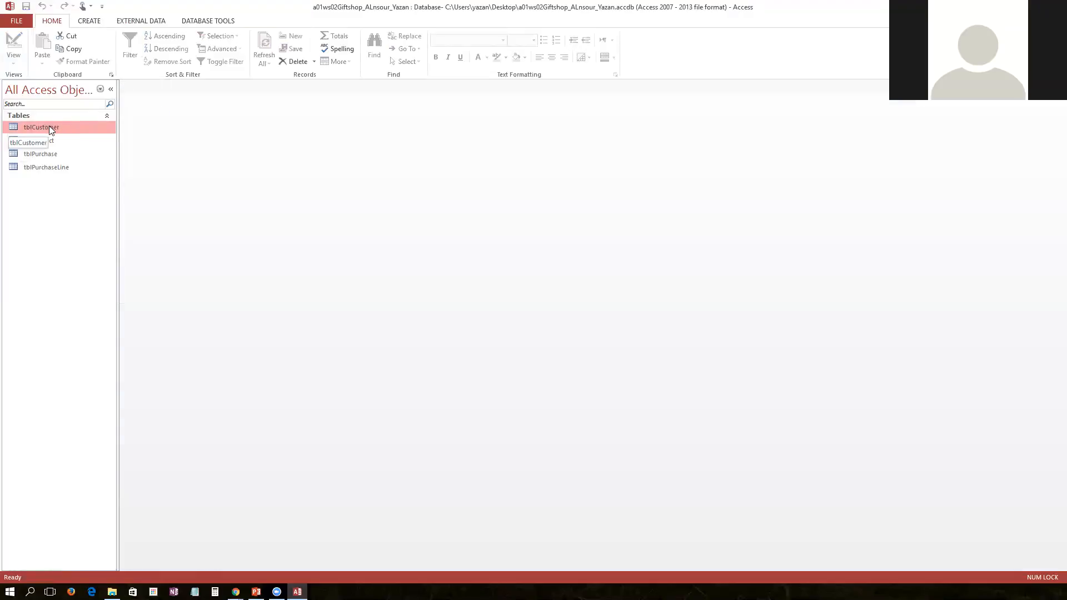
Import a01ws02Customers.xlsx from Downloads, appending its records to the tblCustomer table
{"action": "left_click", "coordinate": [138, 23]}
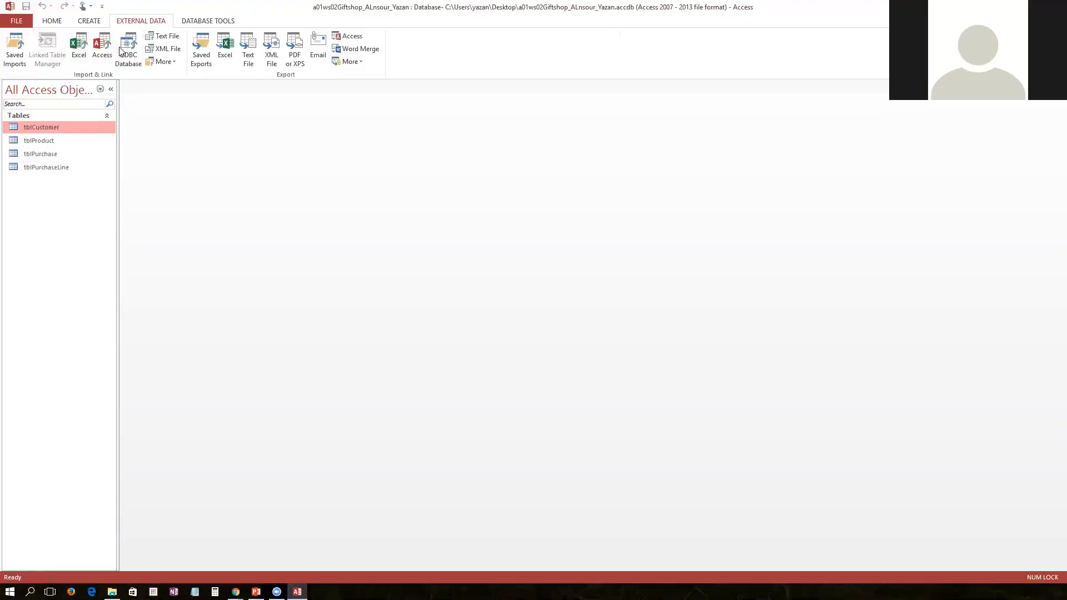
{"action": "left_click", "coordinate": [82, 49]}
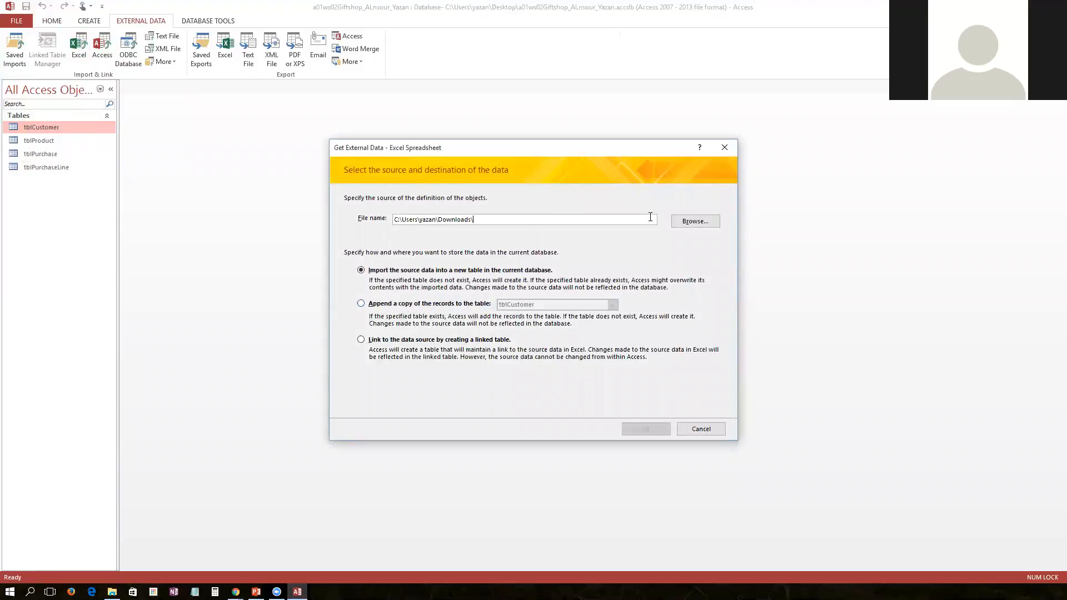
{"action": "left_click", "coordinate": [688, 222]}
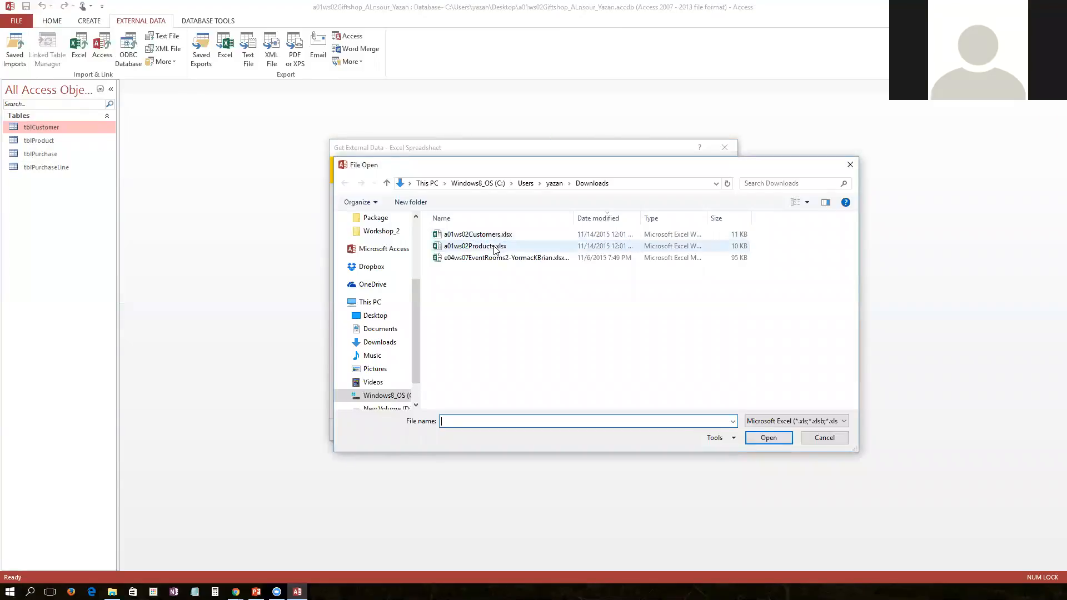
{"action": "double_click", "coordinate": [491, 234]}
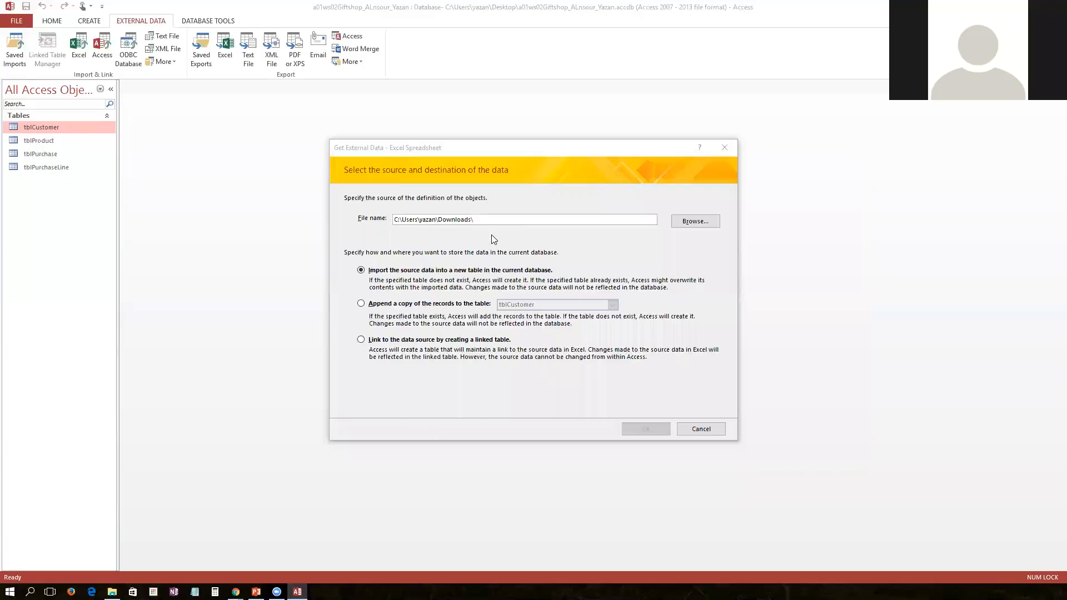
{"action": "left_click", "coordinate": [407, 306]}
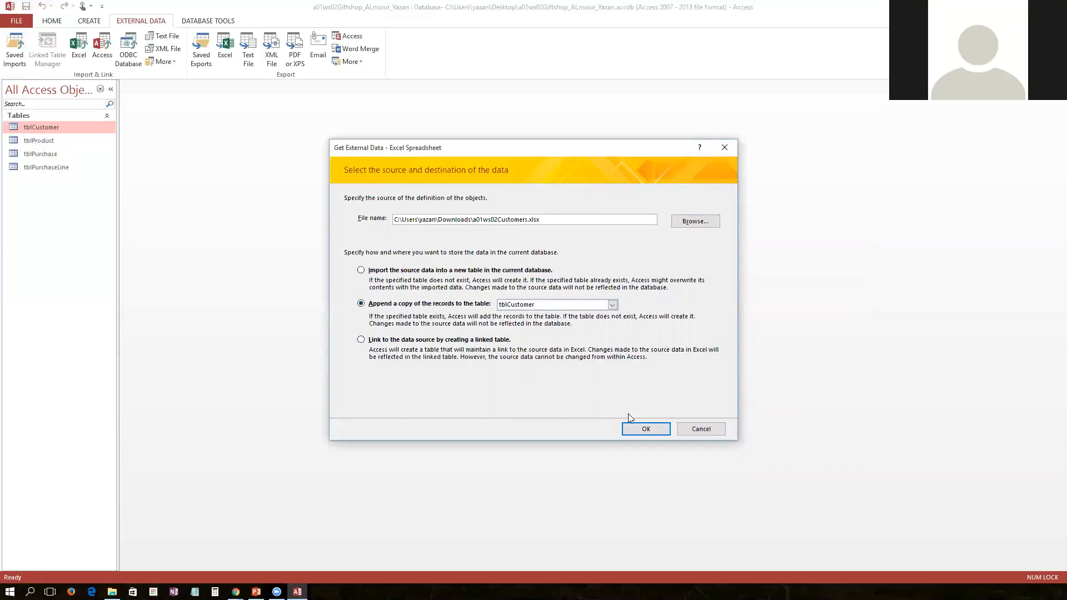
{"action": "left_click", "coordinate": [644, 429]}
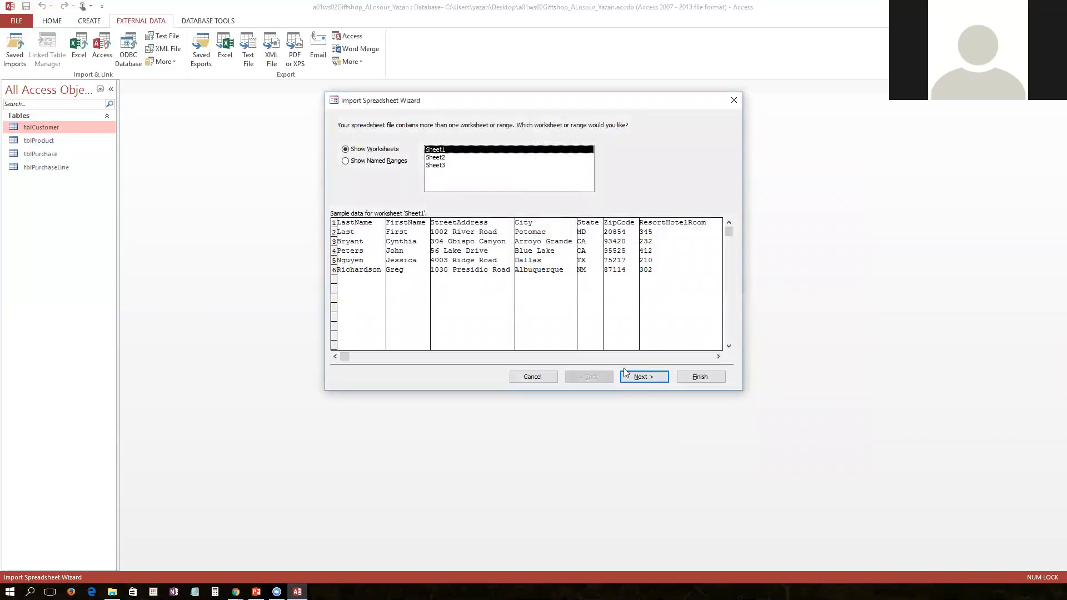
{"action": "left_click", "coordinate": [642, 379]}
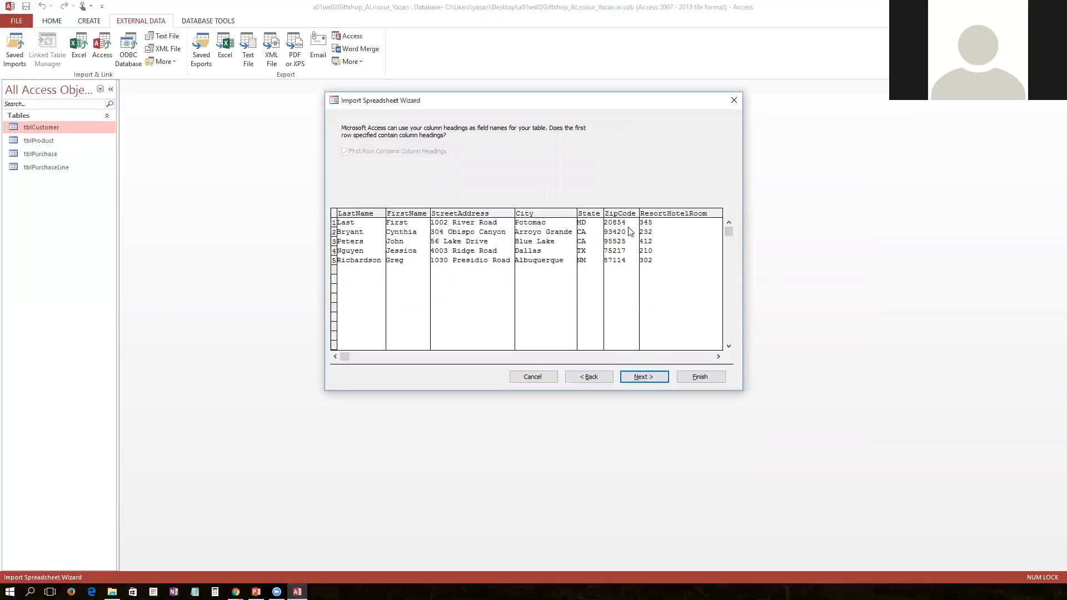
{"action": "left_click", "coordinate": [645, 377]}
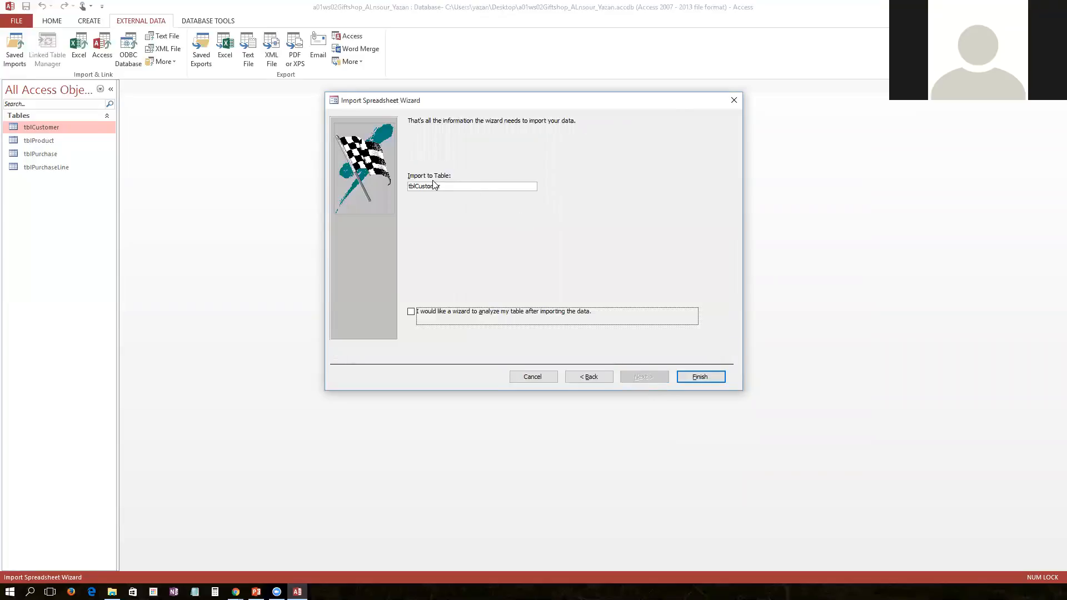
{"action": "left_click", "coordinate": [707, 378]}
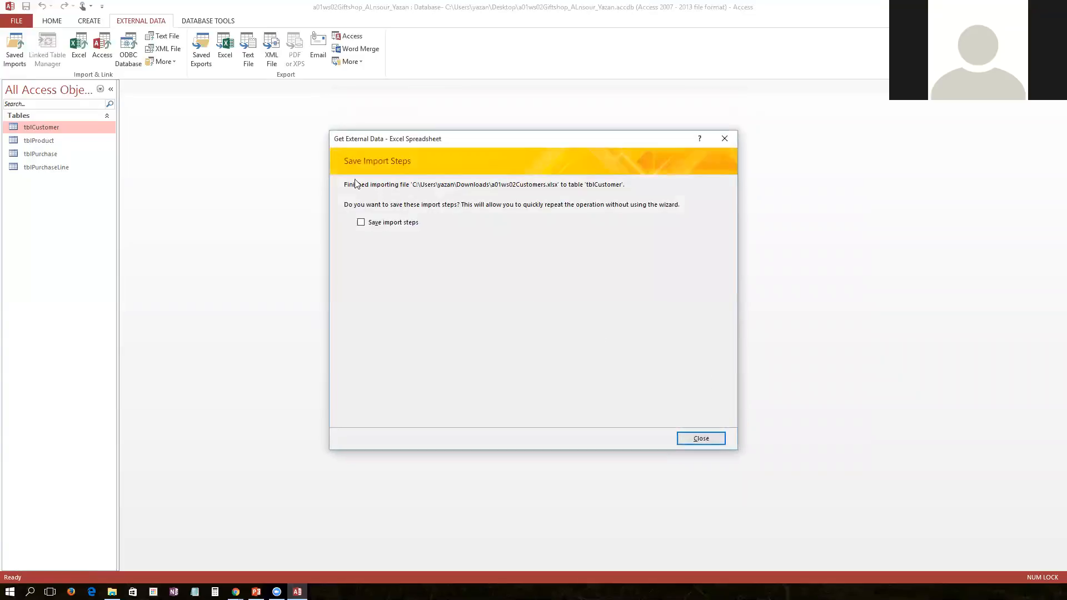
{"action": "left_click", "coordinate": [701, 439]}
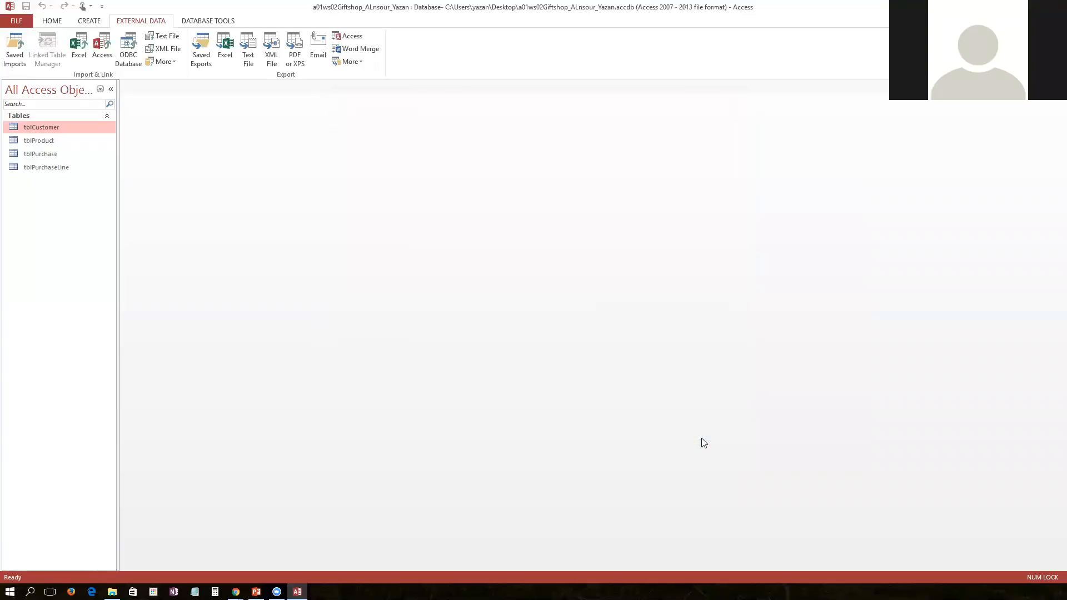
Open tblCustomer in Datasheet view to check the appended customer records, then close it
{"action": "double_click", "coordinate": [49, 126]}
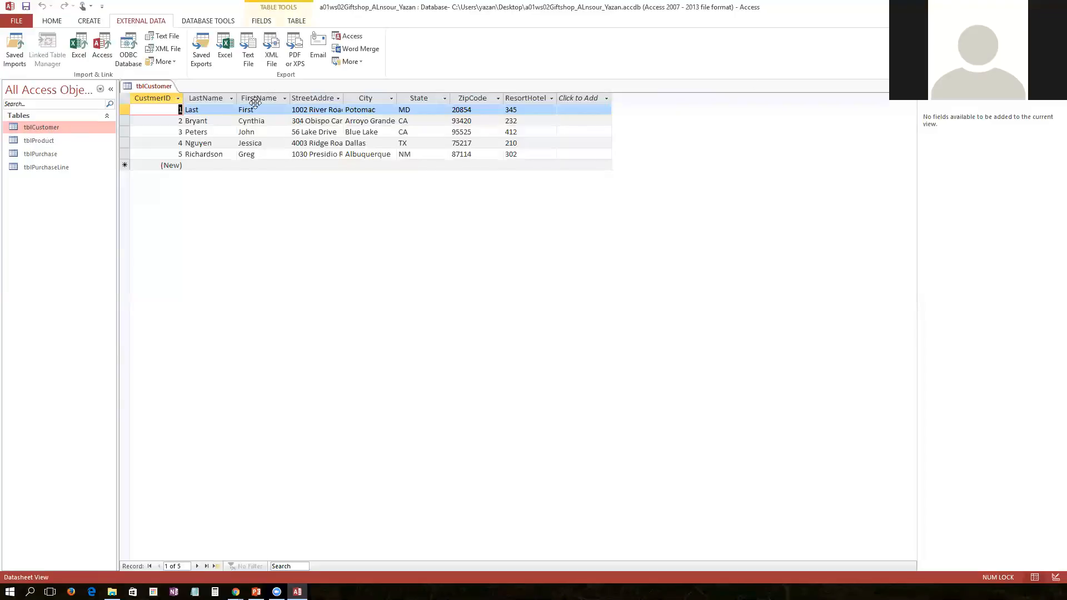
{"action": "left_click", "coordinate": [217, 109]}
{"action": "left_click", "coordinate": [264, 109]}
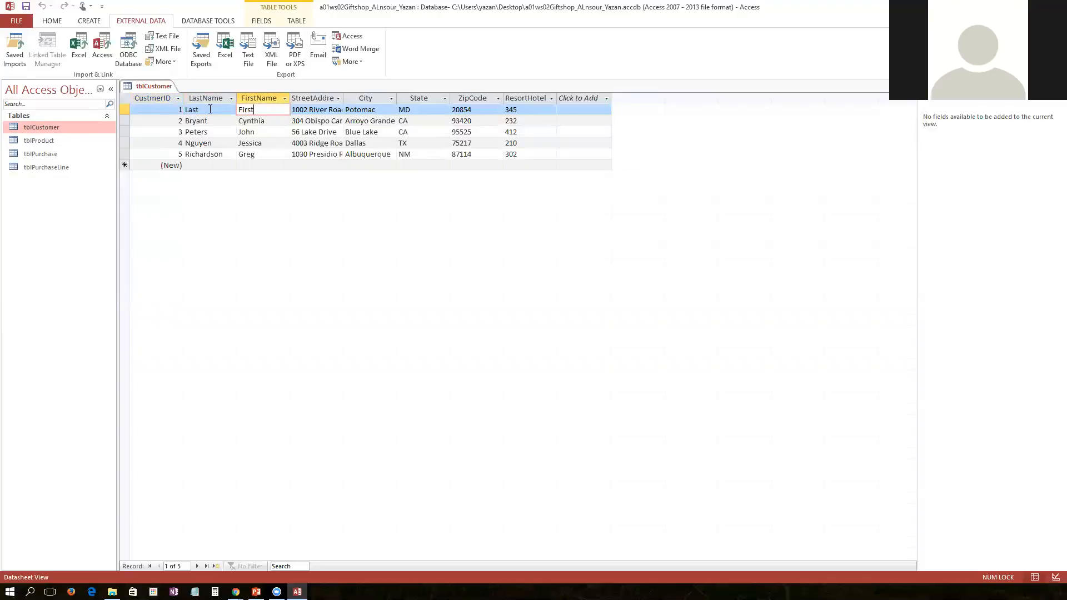
{"action": "right_click", "coordinate": [153, 87]}
{"action": "left_click", "coordinate": [161, 106]}
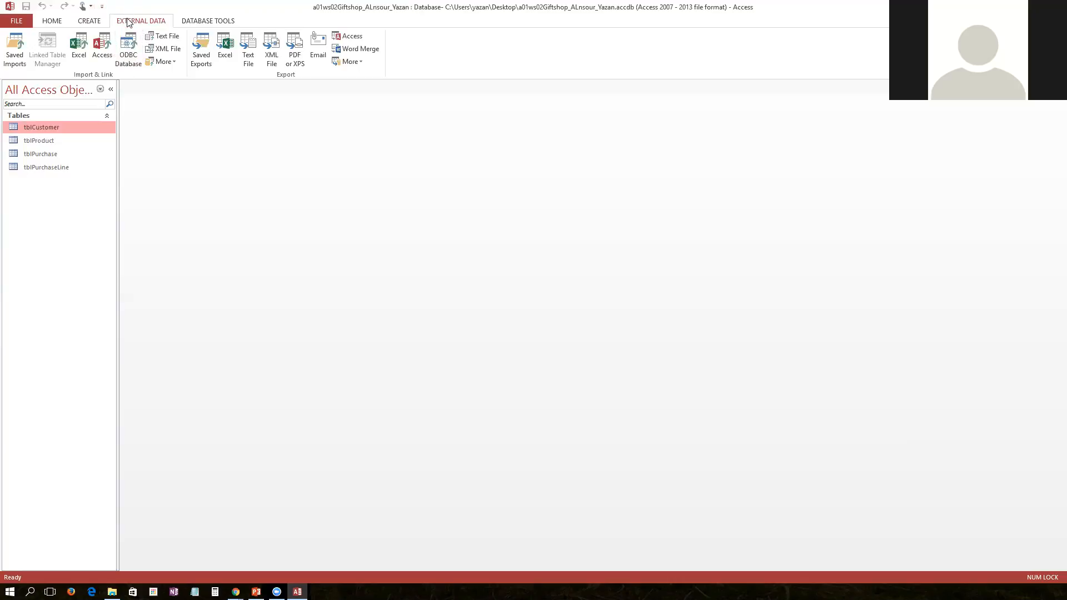
Open the Relationships window and close the Show Table dialog without adding any tables
{"action": "left_click", "coordinate": [93, 22]}
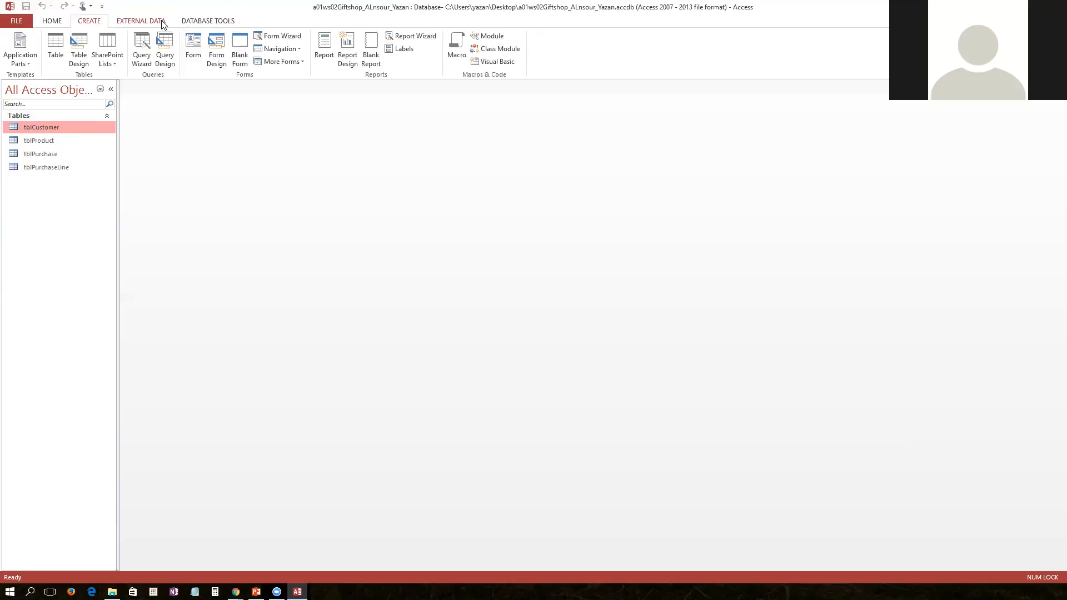
{"action": "left_click", "coordinate": [215, 25]}
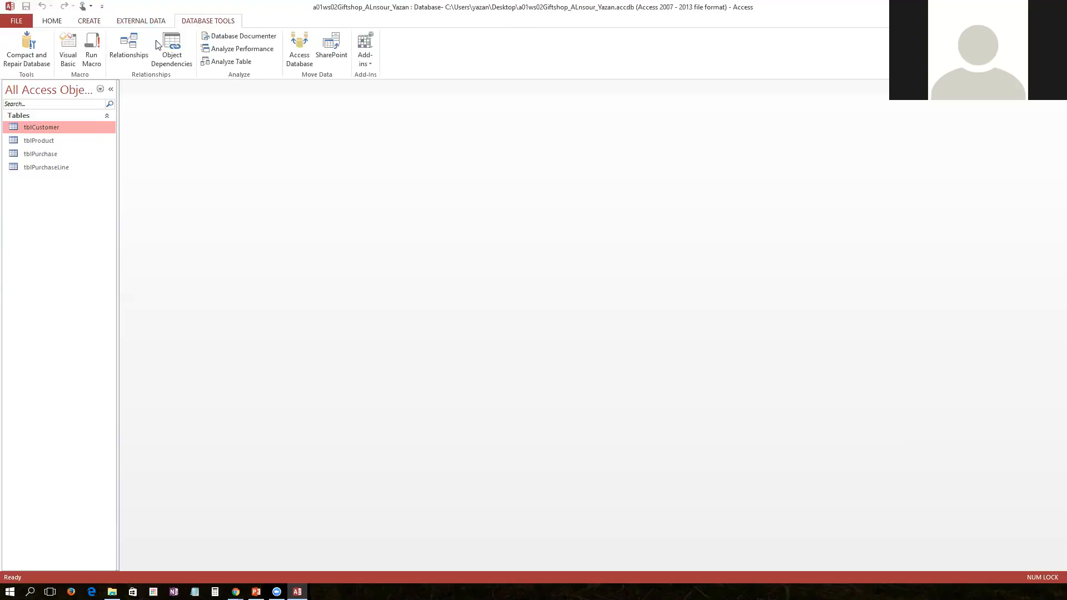
{"action": "left_click", "coordinate": [128, 46]}
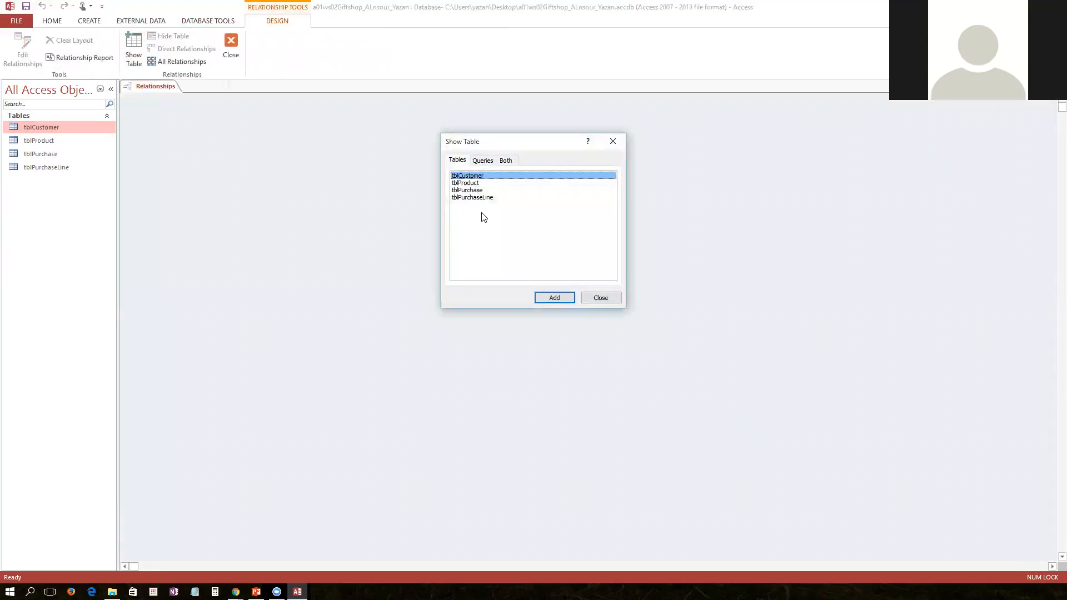
{"action": "left_click_drag", "start_coordinate": [475, 197], "coordinate": [446, 162]}
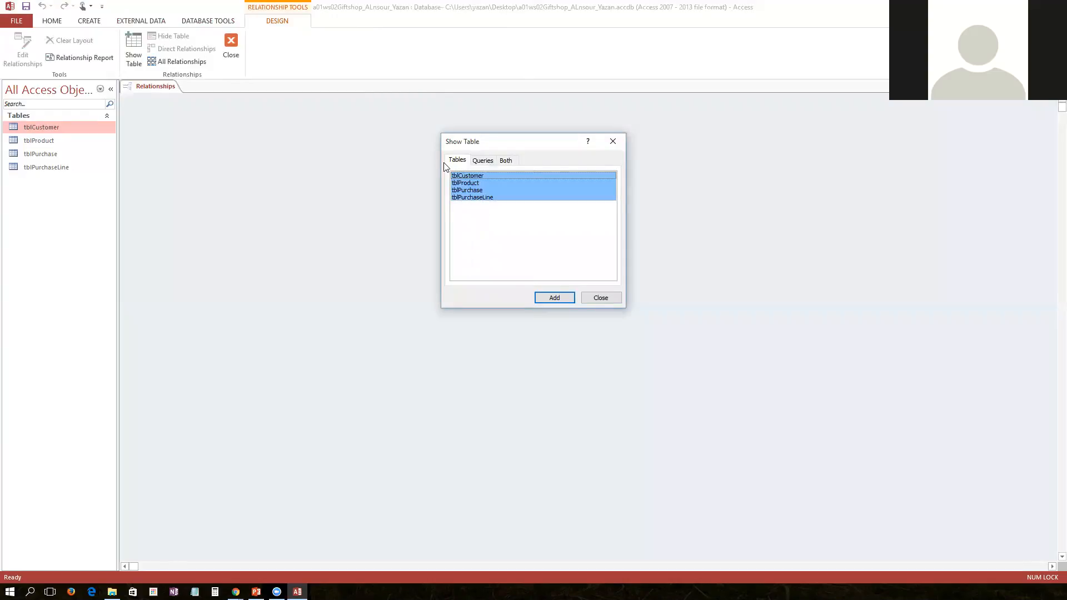
{"action": "left_click", "coordinate": [498, 175]}
{"action": "left_click", "coordinate": [500, 198]}
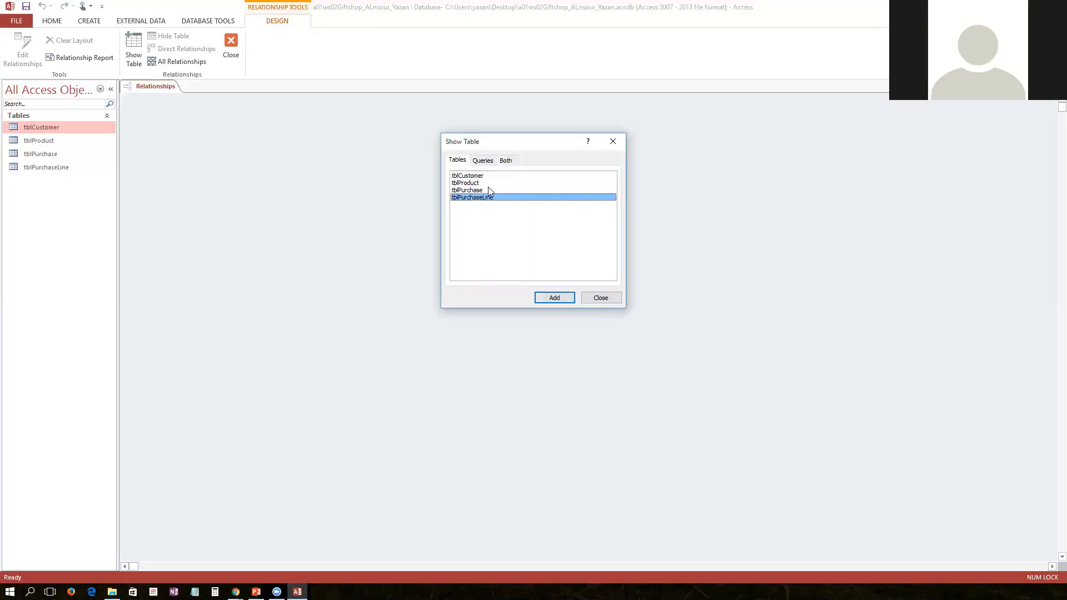
{"action": "left_click", "coordinate": [482, 160]}
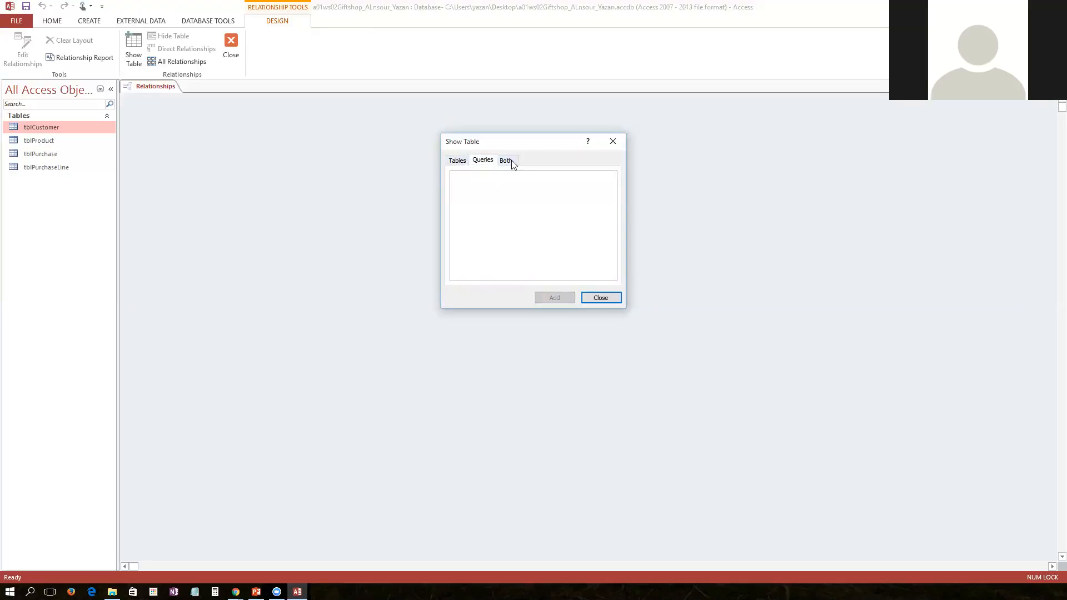
{"action": "left_click", "coordinate": [510, 161]}
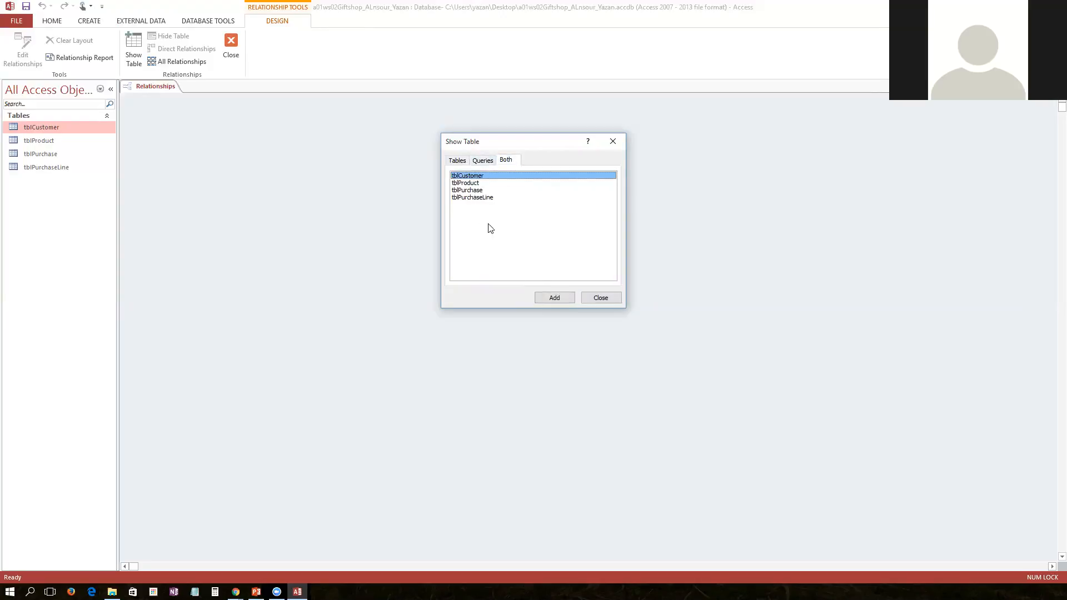
{"action": "left_click", "coordinate": [460, 161]}
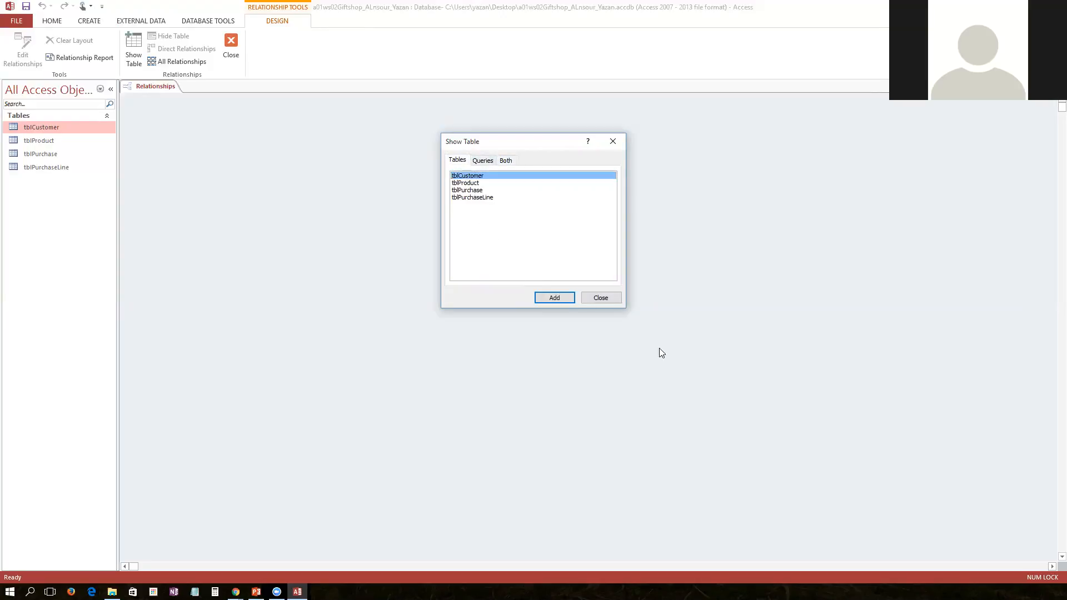
{"action": "left_click", "coordinate": [604, 297]}
Add tblCustomer, tblProduct, tblPurchase and tblPurchaseLine to the Relationships layout
{"action": "left_click_drag", "start_coordinate": [23, 127], "coordinate": [222, 143]}
{"action": "left_click_drag", "start_coordinate": [44, 145], "coordinate": [399, 198]}
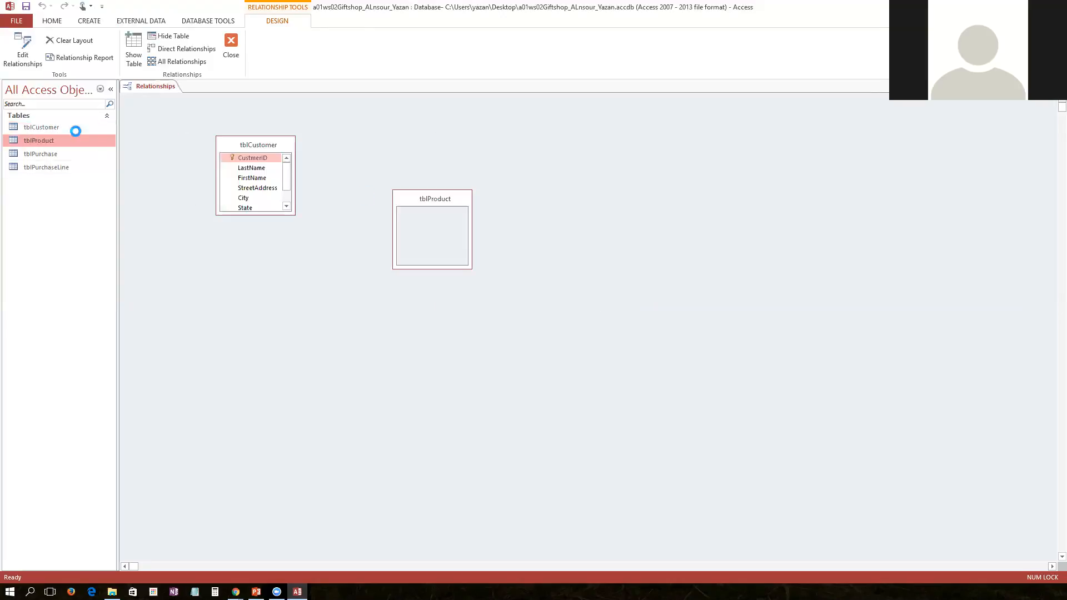
{"action": "left_click_drag", "start_coordinate": [32, 157], "coordinate": [532, 164]}
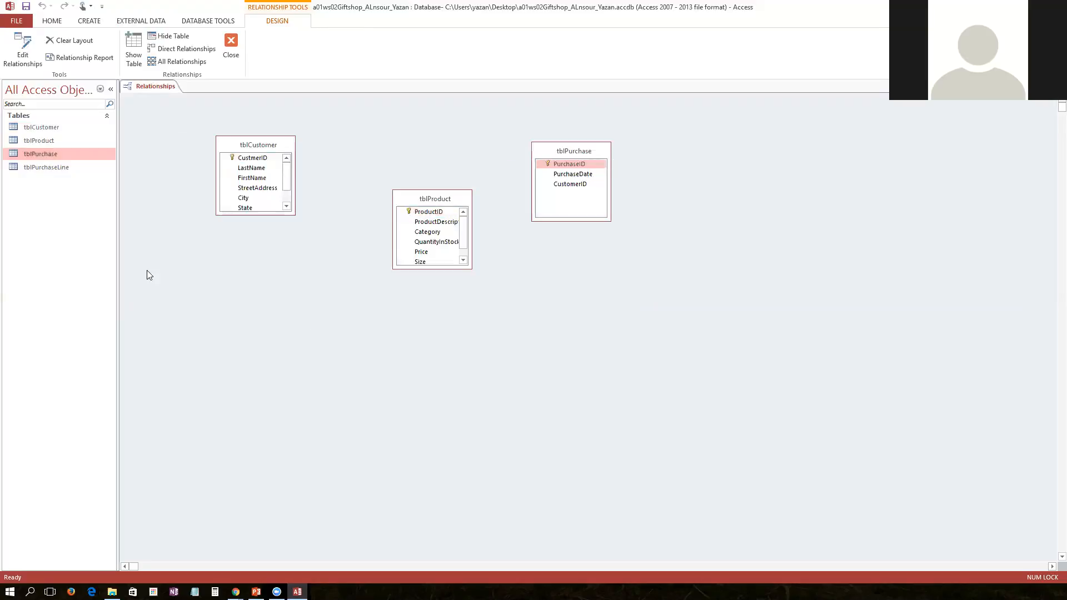
{"action": "left_click_drag", "start_coordinate": [40, 168], "coordinate": [384, 335]}
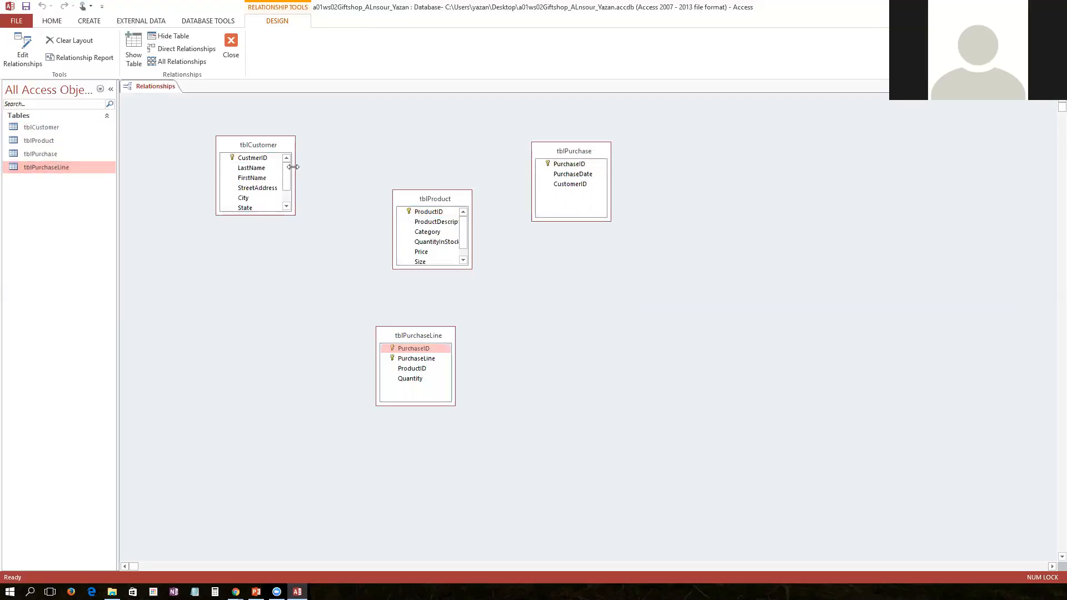
Rearrange and enlarge the four table field lists so every field is visible in the layout
{"action": "left_click", "coordinate": [251, 146]}
{"action": "left_click_drag", "start_coordinate": [217, 118], "coordinate": [218, 119]}
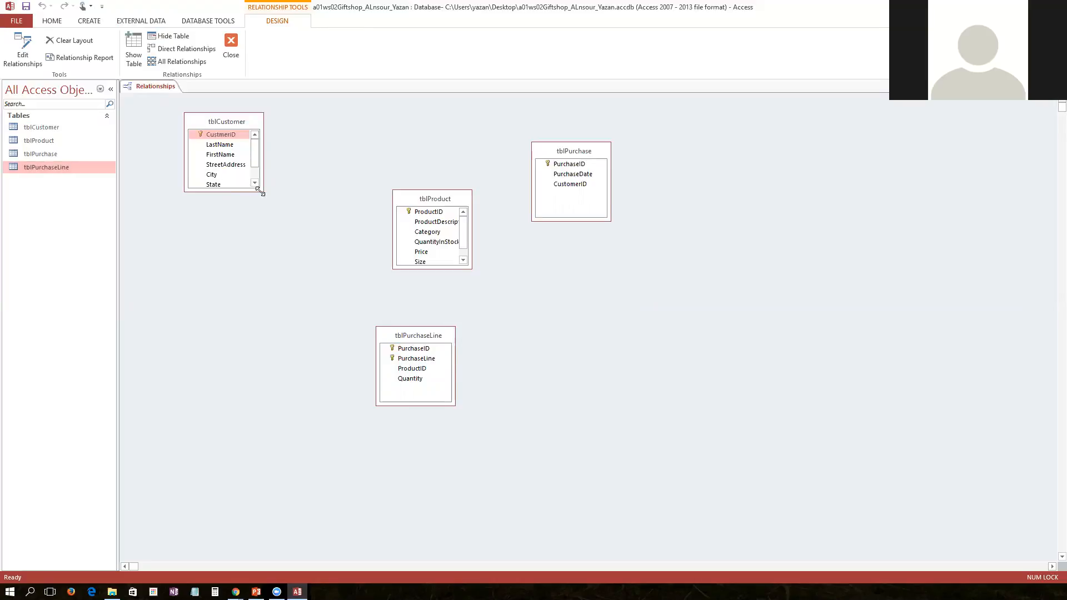
{"action": "left_click_drag", "start_coordinate": [259, 191], "coordinate": [308, 277]}
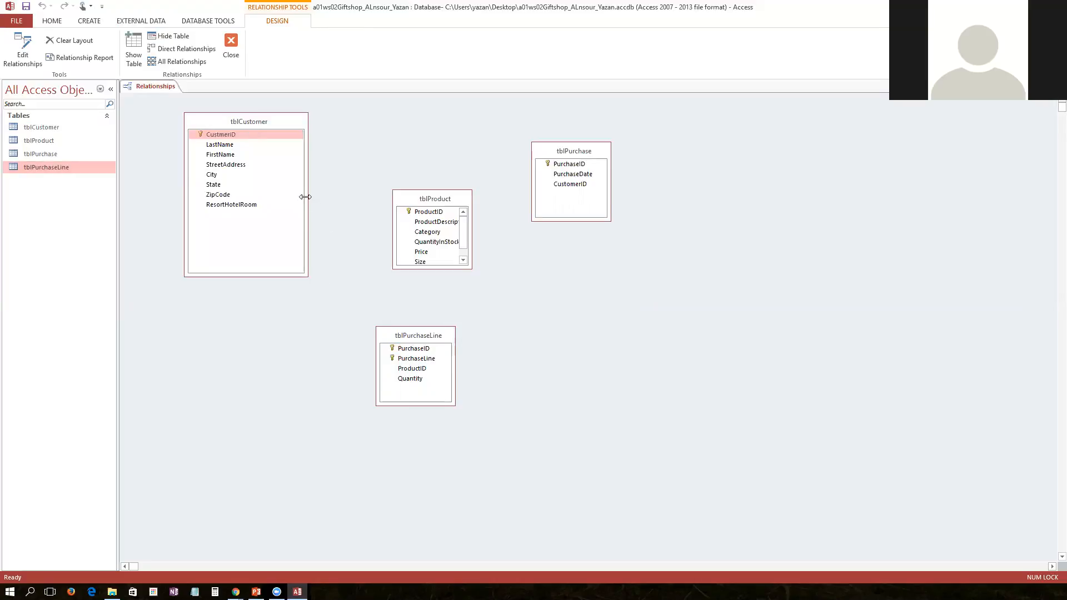
{"action": "left_click_drag", "start_coordinate": [306, 197], "coordinate": [284, 198]}
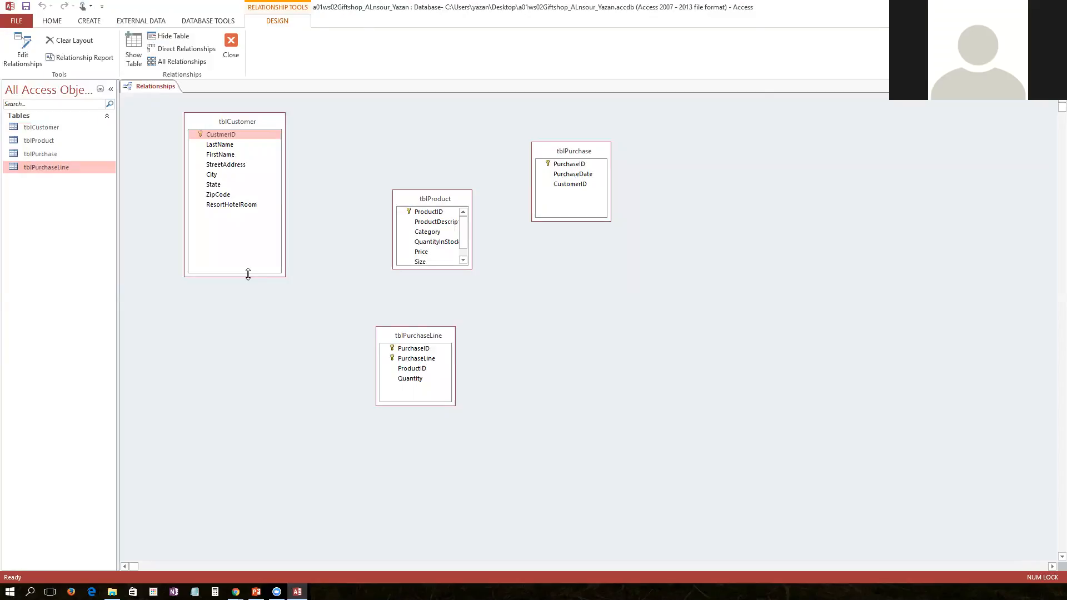
{"action": "left_click_drag", "start_coordinate": [247, 274], "coordinate": [248, 245]}
{"action": "left_click", "coordinate": [433, 201]}
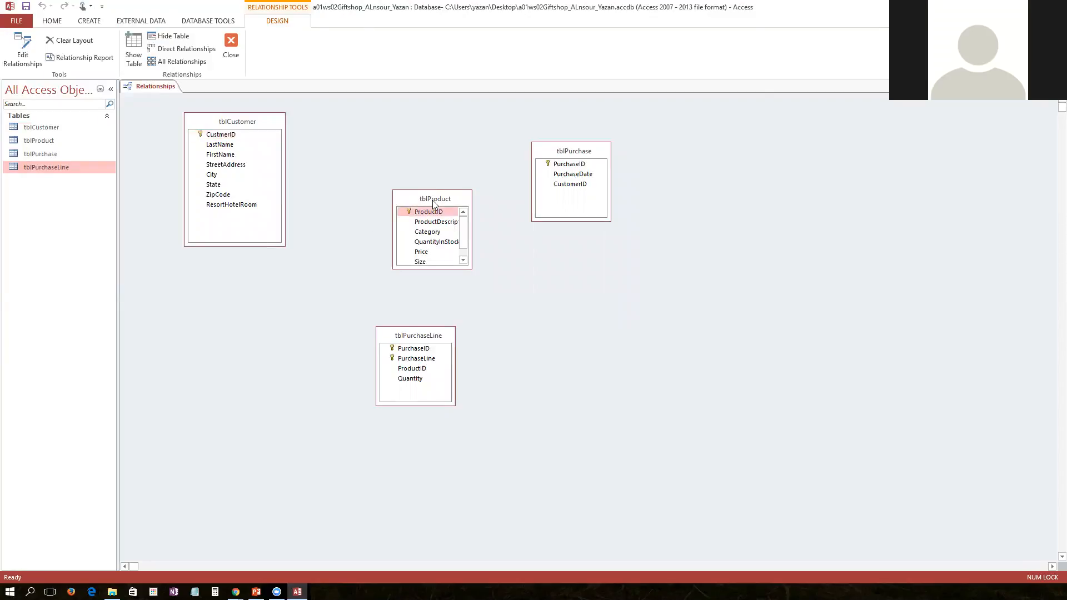
{"action": "left_click_drag", "start_coordinate": [432, 200], "coordinate": [372, 233]}
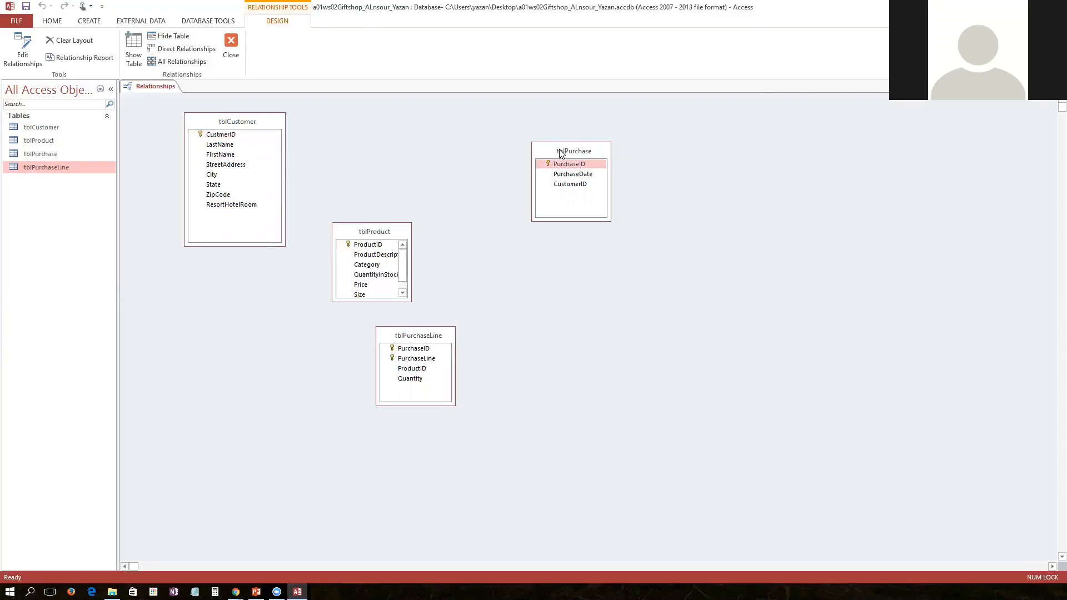
{"action": "left_click_drag", "start_coordinate": [560, 152], "coordinate": [374, 124]}
{"action": "left_click", "coordinate": [426, 329]}
{"action": "left_click_drag", "start_coordinate": [426, 329], "coordinate": [529, 109]}
{"action": "left_click", "coordinate": [391, 231]}
{"action": "left_click_drag", "start_coordinate": [390, 231], "coordinate": [405, 266]}
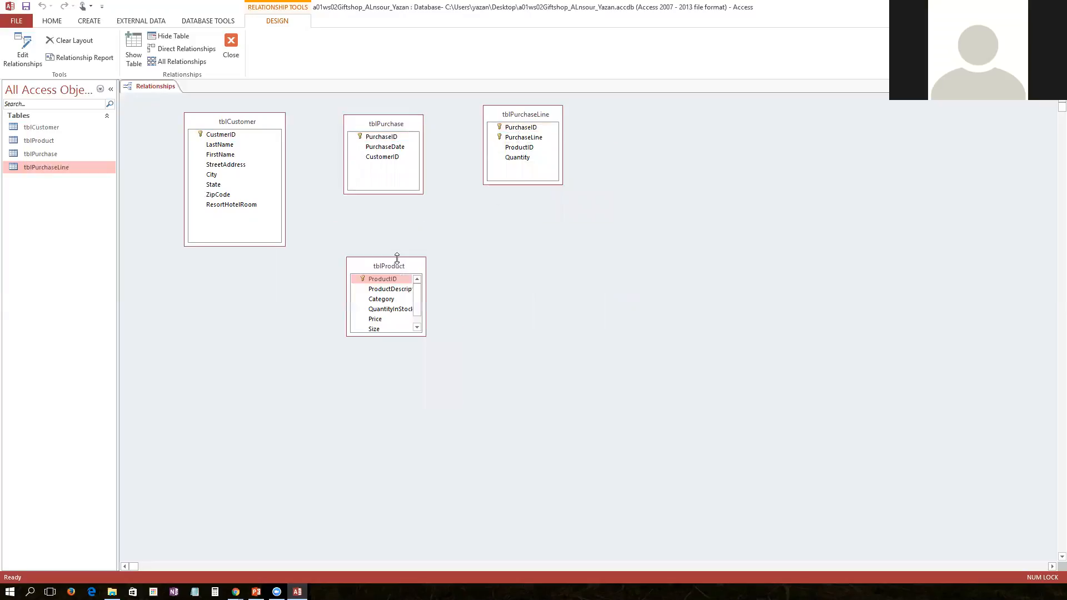
{"action": "left_click_drag", "start_coordinate": [388, 333], "coordinate": [389, 390]}
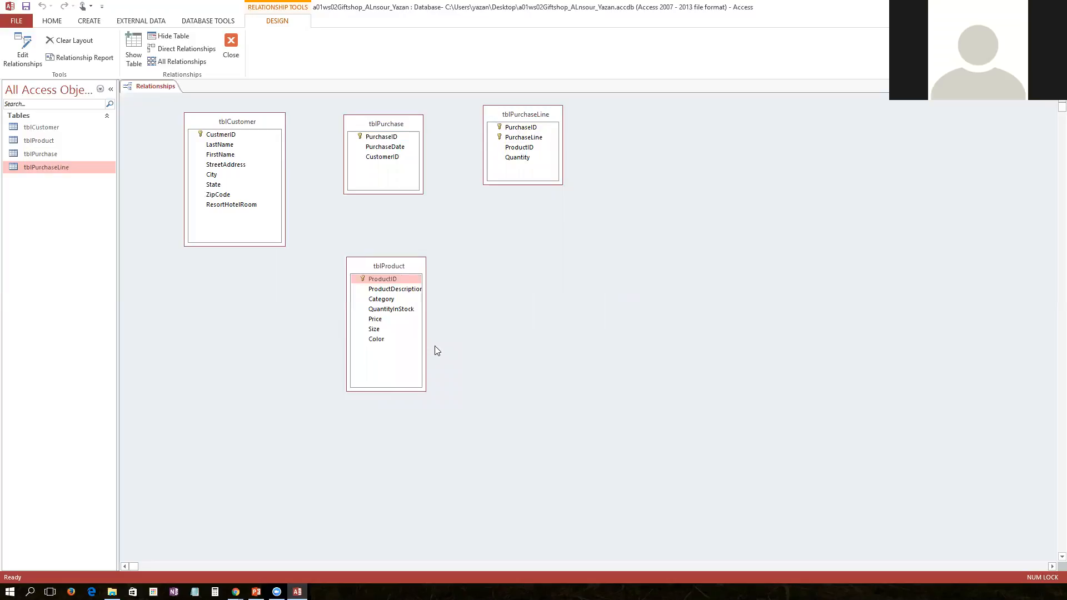
{"action": "left_click_drag", "start_coordinate": [423, 341], "coordinate": [443, 341]}
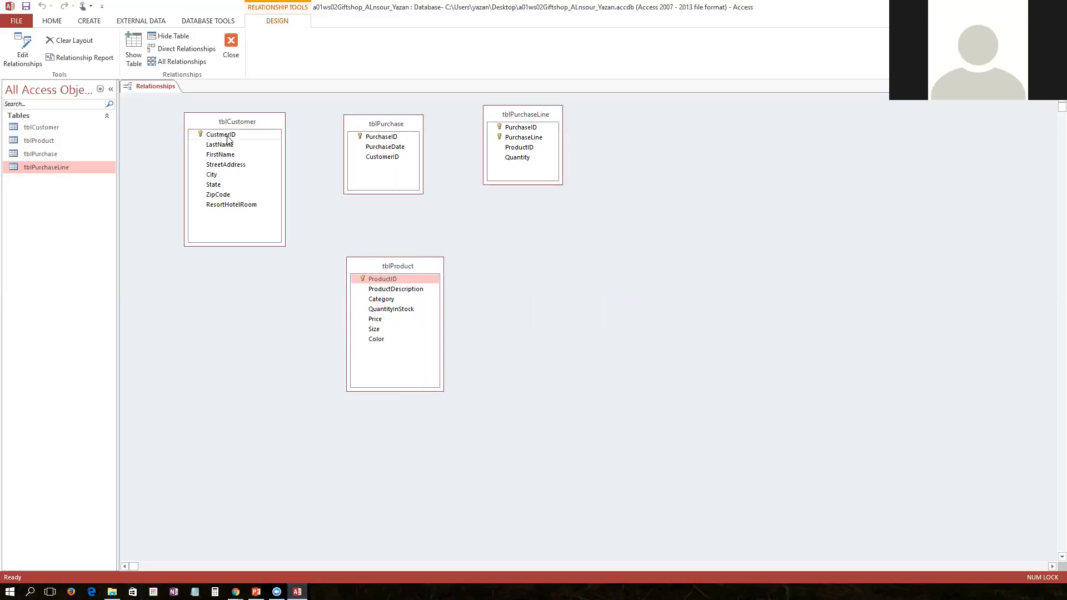
Create a one-to-many relationship from tblCustomer CustmerID to tblPurchase CustomerID, enforcing referential integrity
{"action": "left_click_drag", "start_coordinate": [227, 137], "coordinate": [378, 160]}
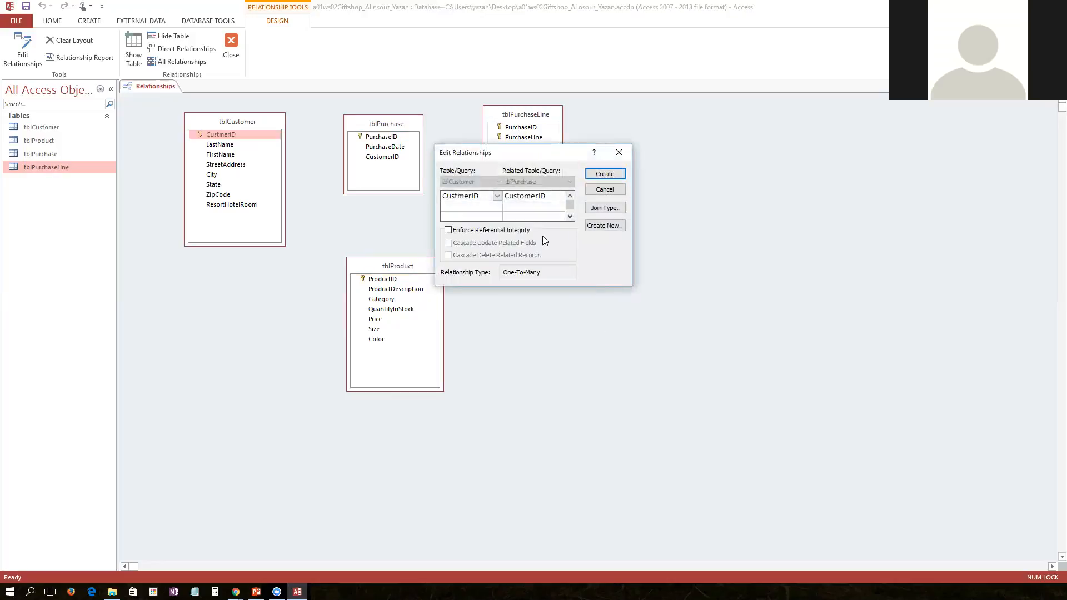
{"action": "left_click", "coordinate": [491, 233]}
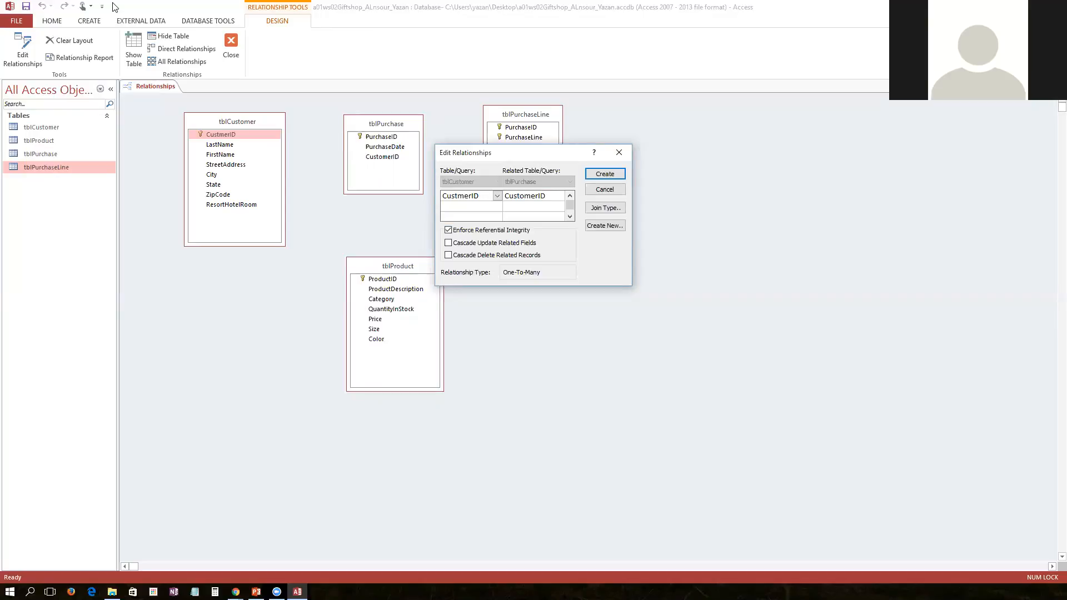
{"action": "left_click", "coordinate": [617, 176]}
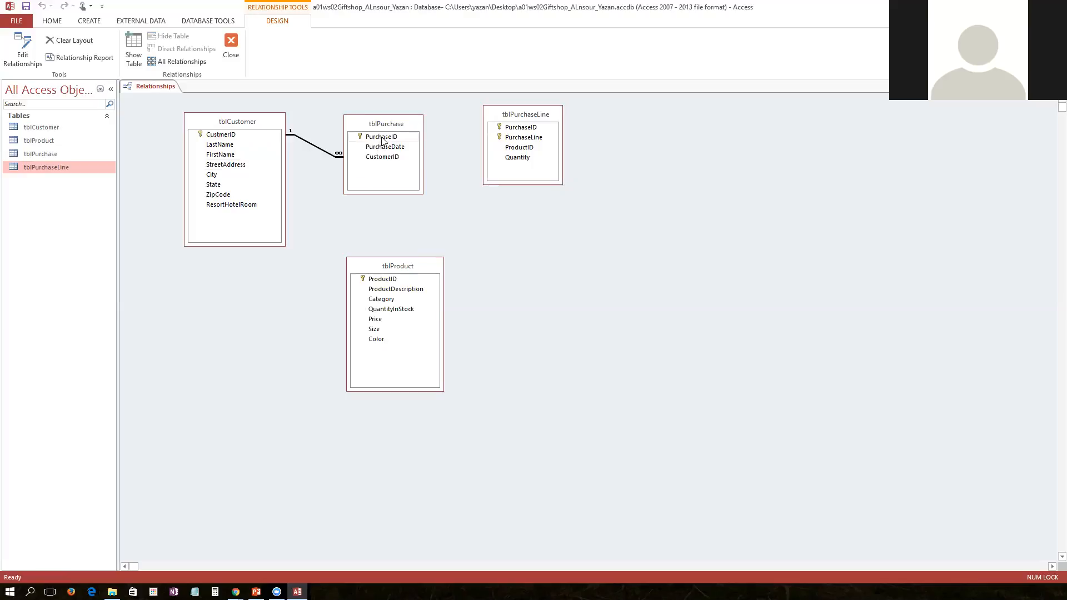
{"action": "left_click_drag", "start_coordinate": [382, 141], "coordinate": [528, 130]}
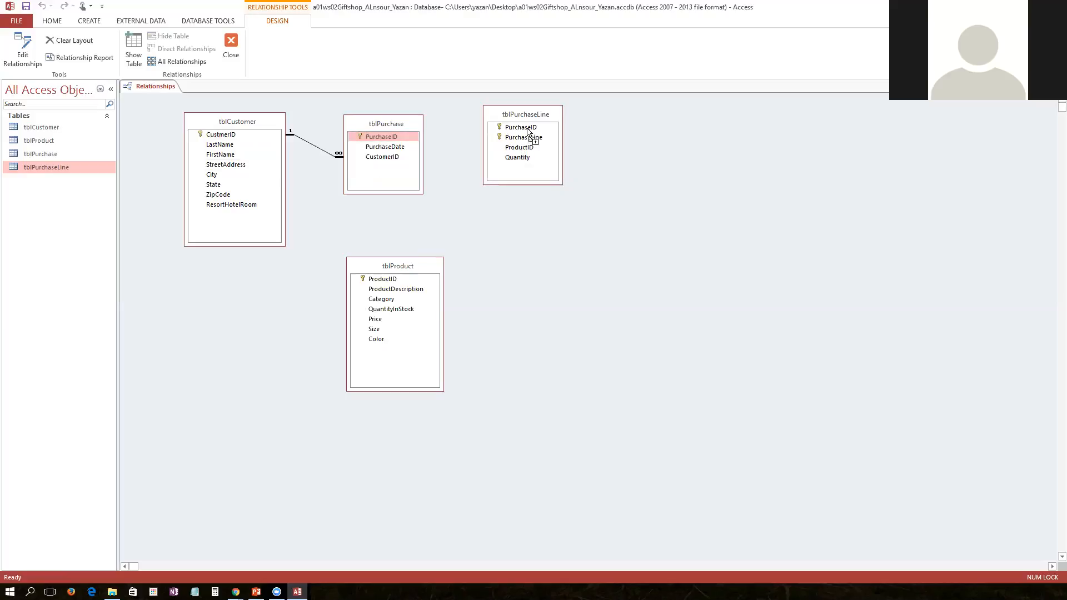
{"action": "left_click_drag", "start_coordinate": [527, 130], "coordinate": [370, 133]}
{"action": "mouse_move", "coordinate": [370, 133]}
{"action": "left_mouse_down"}
{"action": "mouse_move", "coordinate": [508, 127]}
{"action": "mouse_move", "coordinate": [414, 145]}
{"action": "mouse_move", "coordinate": [383, 137]}
{"action": "left_mouse_up"}
Inspect the customer–purchase relationship's settings and options without changing them
{"action": "double_click", "coordinate": [303, 142]}
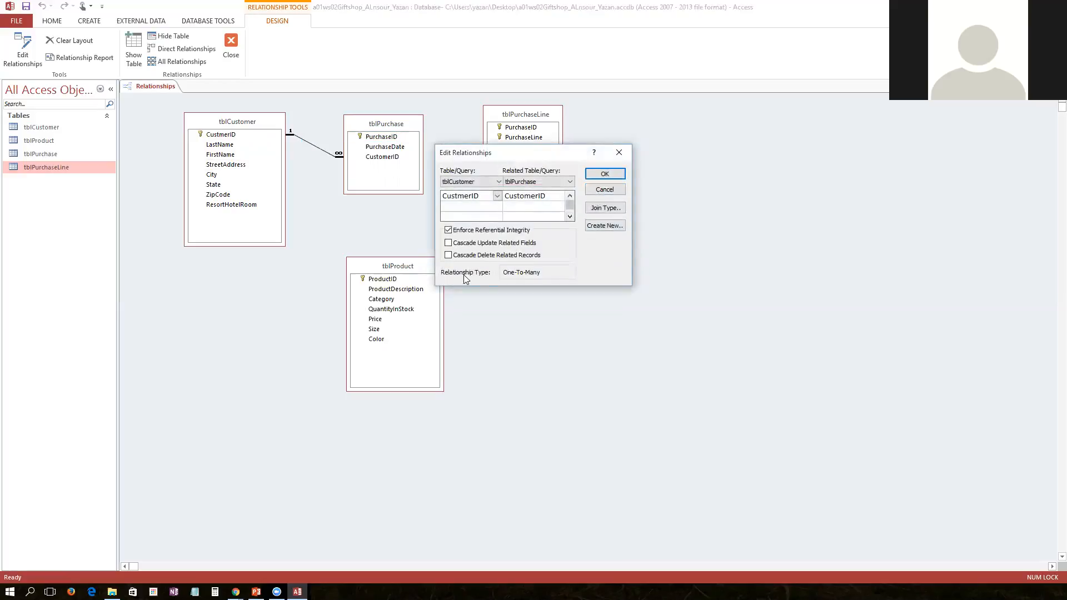
{"action": "left_click", "coordinate": [605, 189]}
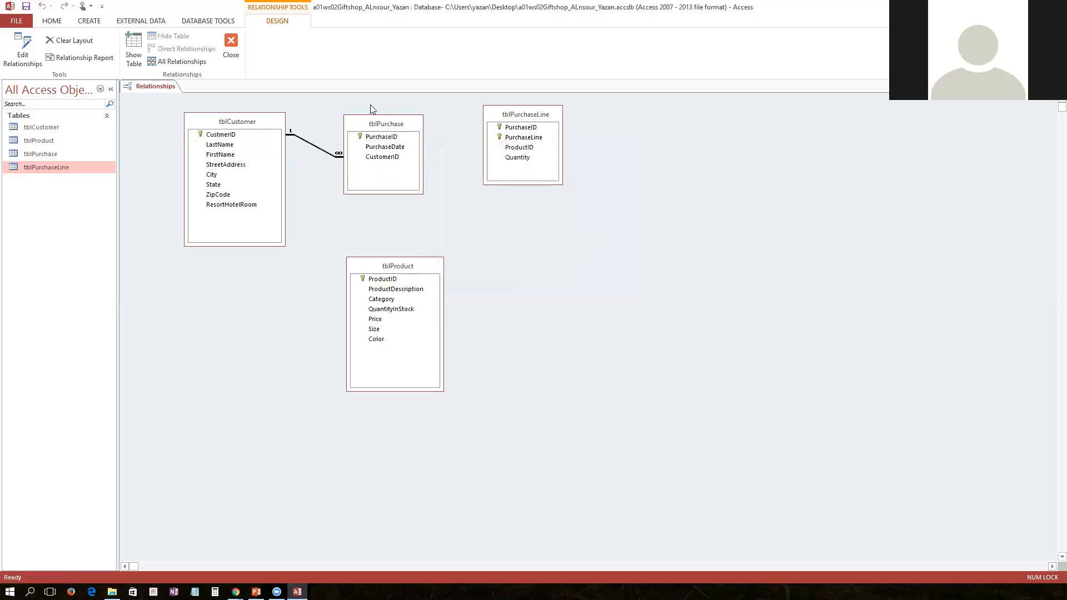
{"action": "right_click", "coordinate": [391, 127]}
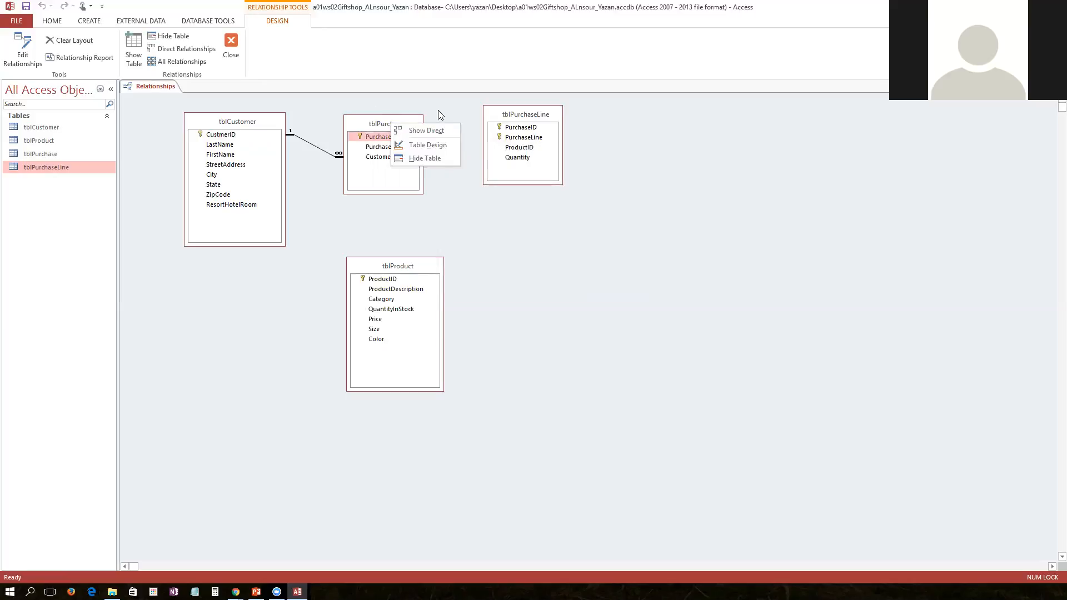
{"action": "left_click", "coordinate": [439, 132]}
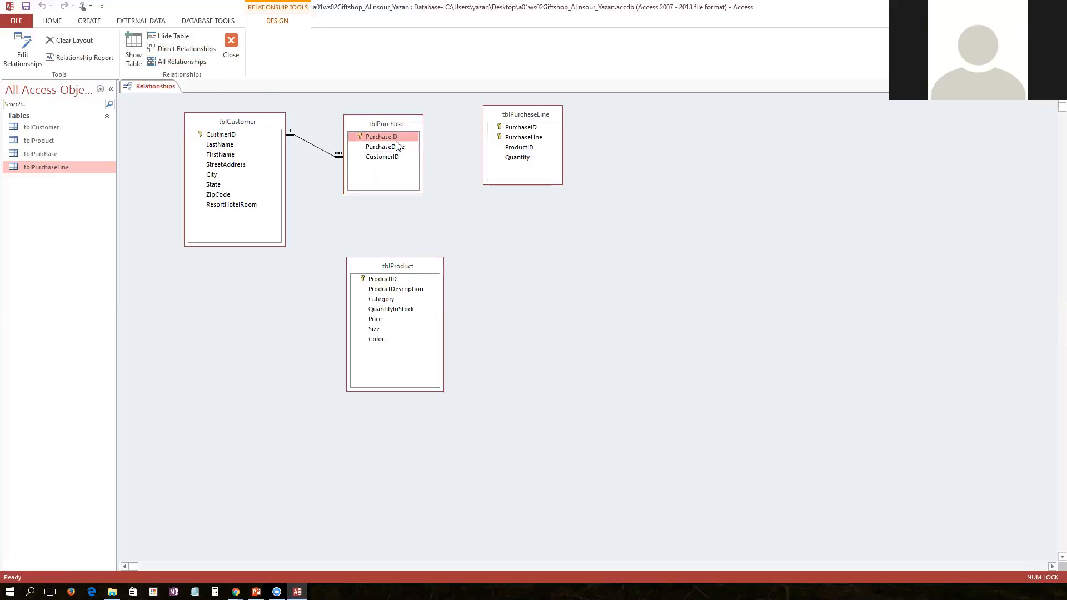
{"action": "left_click", "coordinate": [322, 153]}
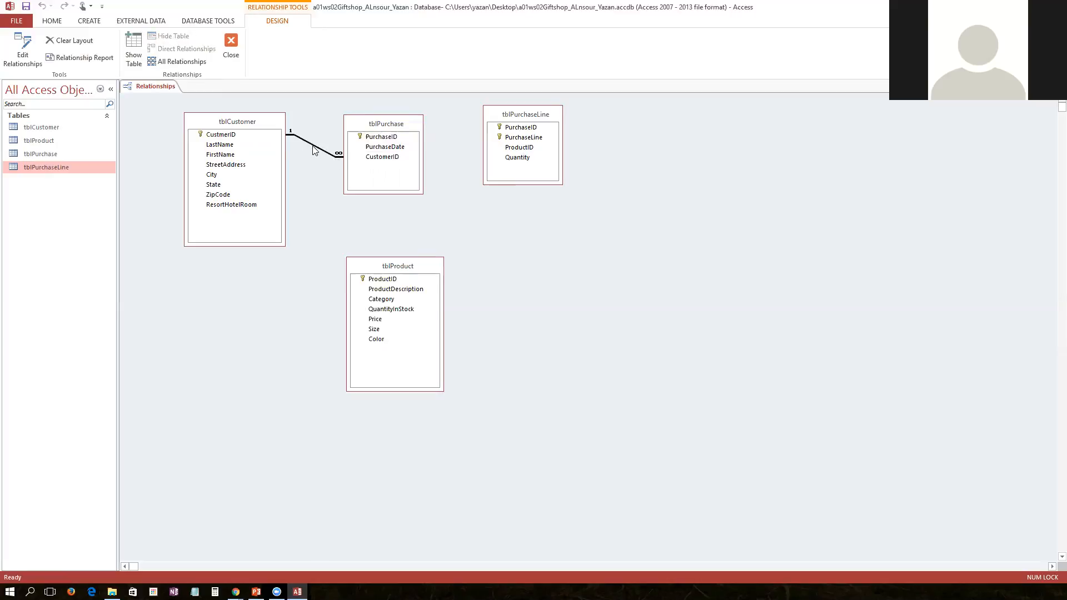
{"action": "right_click", "coordinate": [319, 151]}
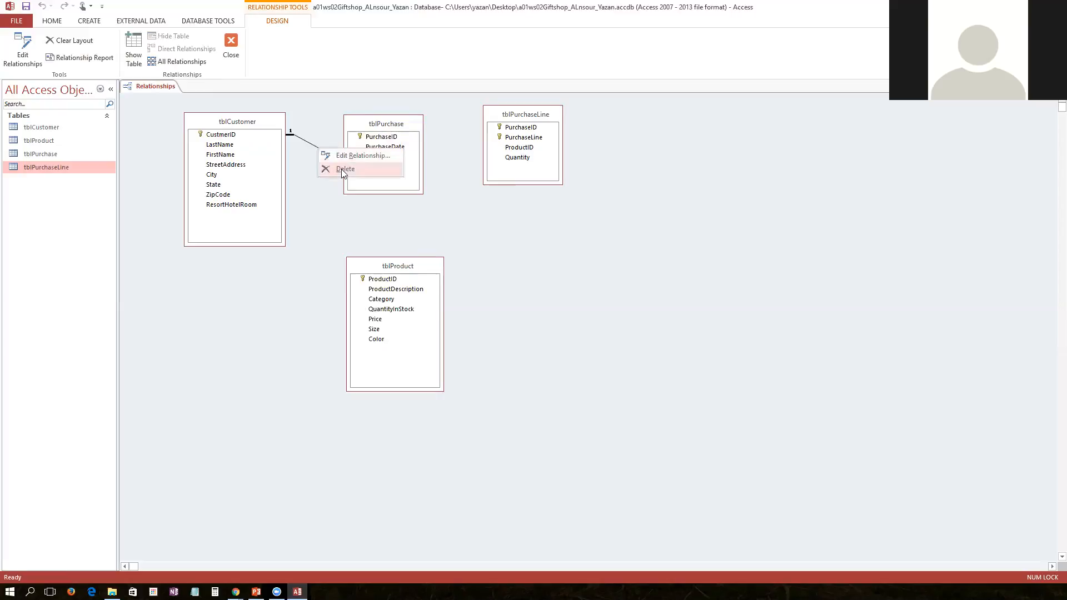
{"action": "left_click", "coordinate": [461, 175]}
Create a one-to-many relationship on PurchaseID from tblPurchase to tblPurchaseLine, enforcing referential integrity
{"action": "left_click_drag", "start_coordinate": [380, 138], "coordinate": [525, 127]}
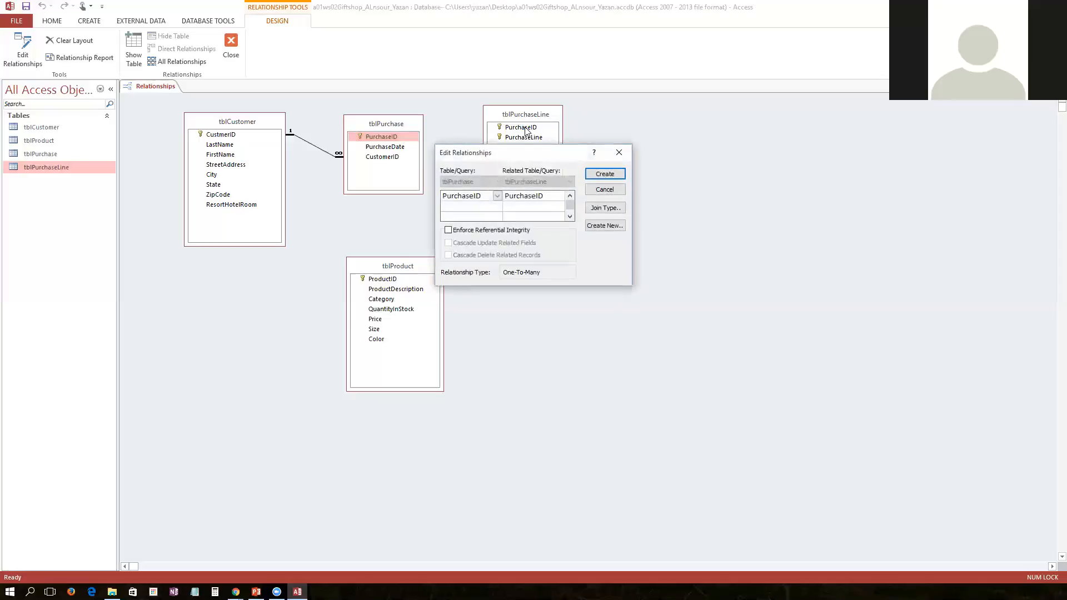
{"action": "left_click", "coordinate": [463, 231]}
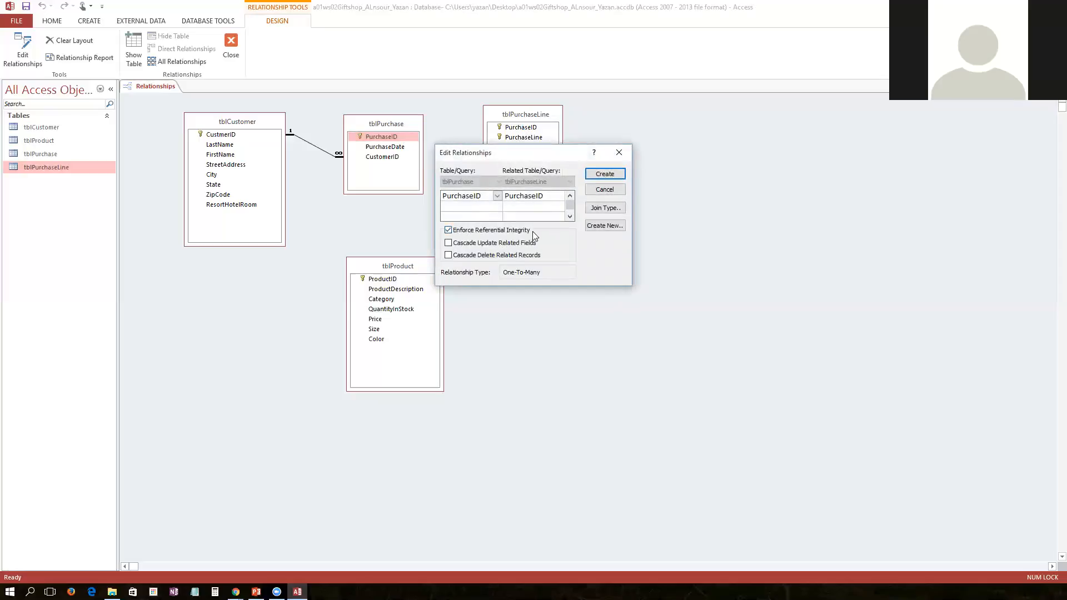
{"action": "left_click", "coordinate": [610, 174]}
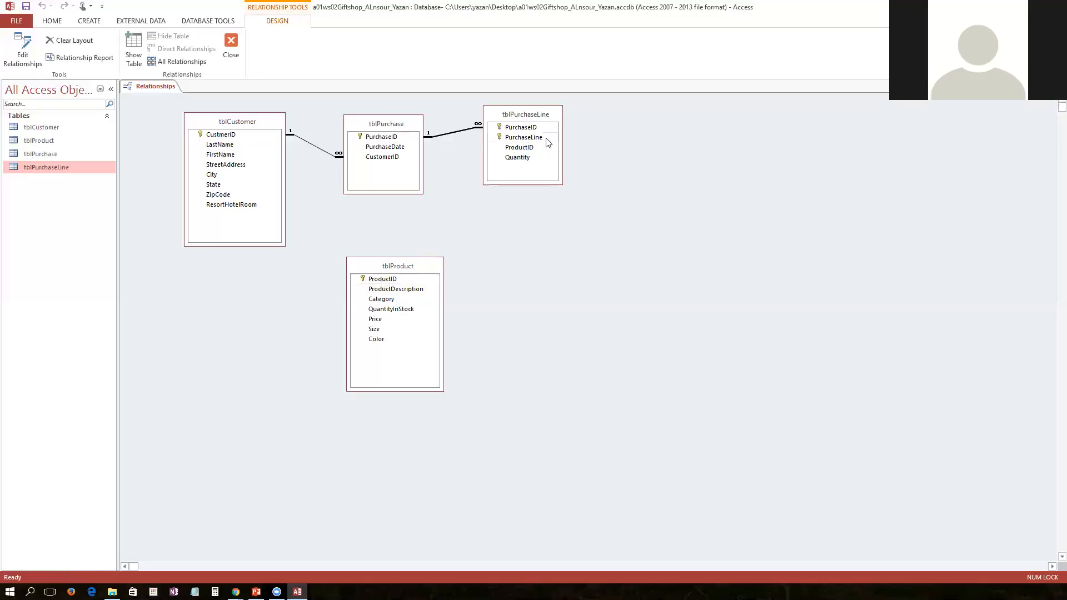
Create a one-to-many relationship on ProductID from tblProduct to tblPurchaseLine, enforcing referential integrity
{"action": "left_click_drag", "start_coordinate": [396, 282], "coordinate": [527, 147]}
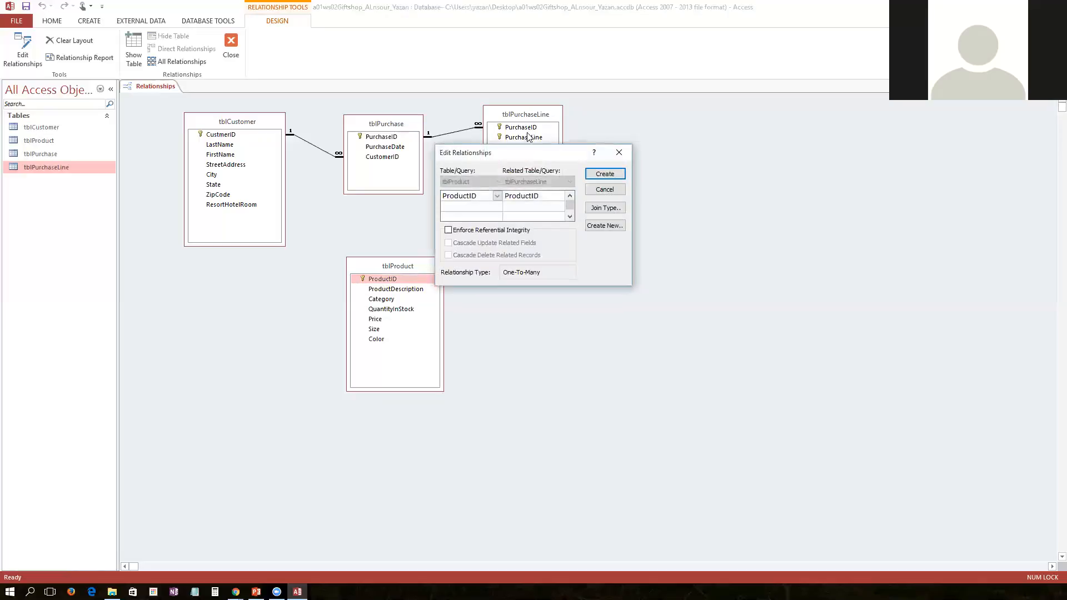
{"action": "left_click", "coordinate": [476, 231]}
{"action": "left_click", "coordinate": [605, 208]}
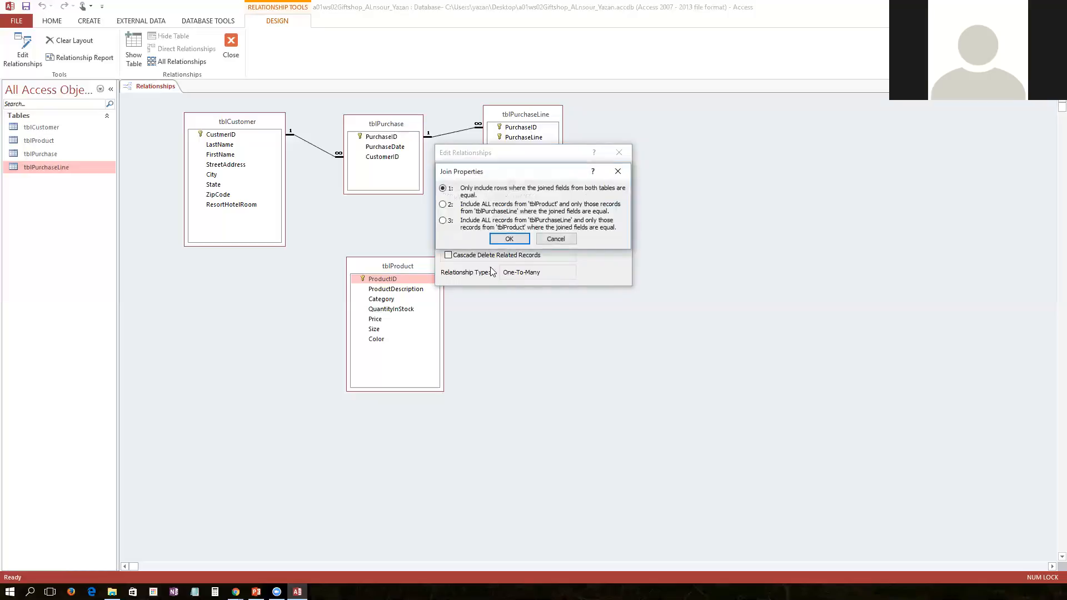
{"action": "left_click", "coordinate": [559, 241]}
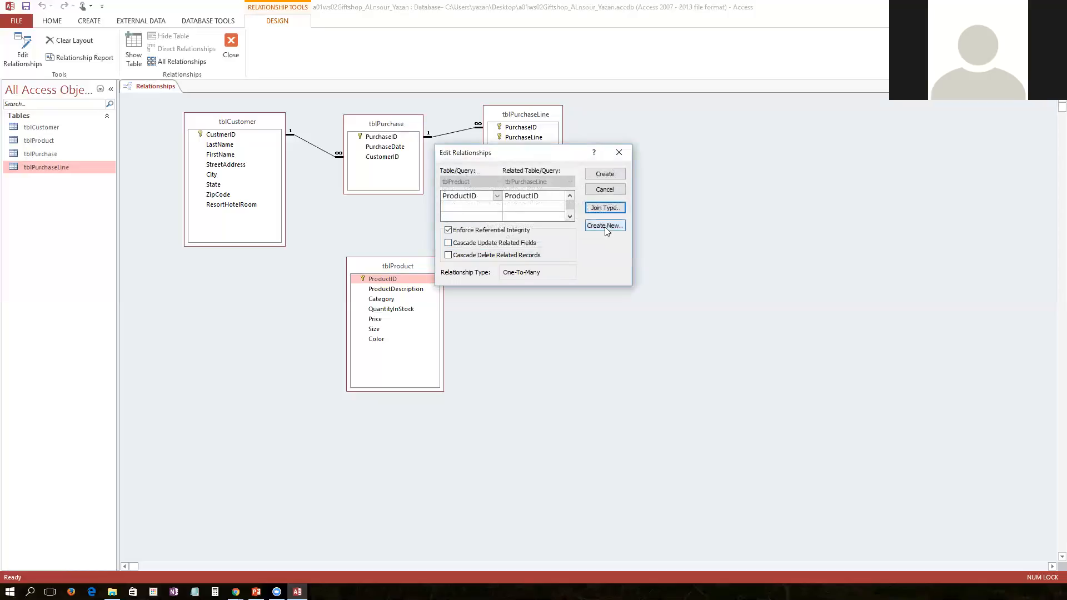
{"action": "left_click", "coordinate": [604, 226]}
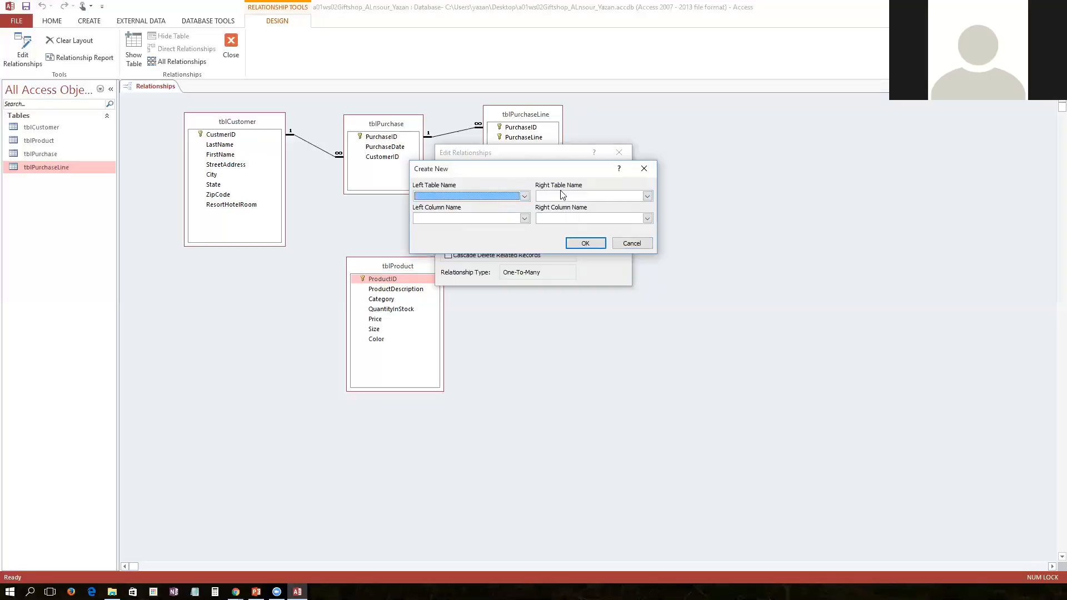
{"action": "left_click", "coordinate": [627, 245]}
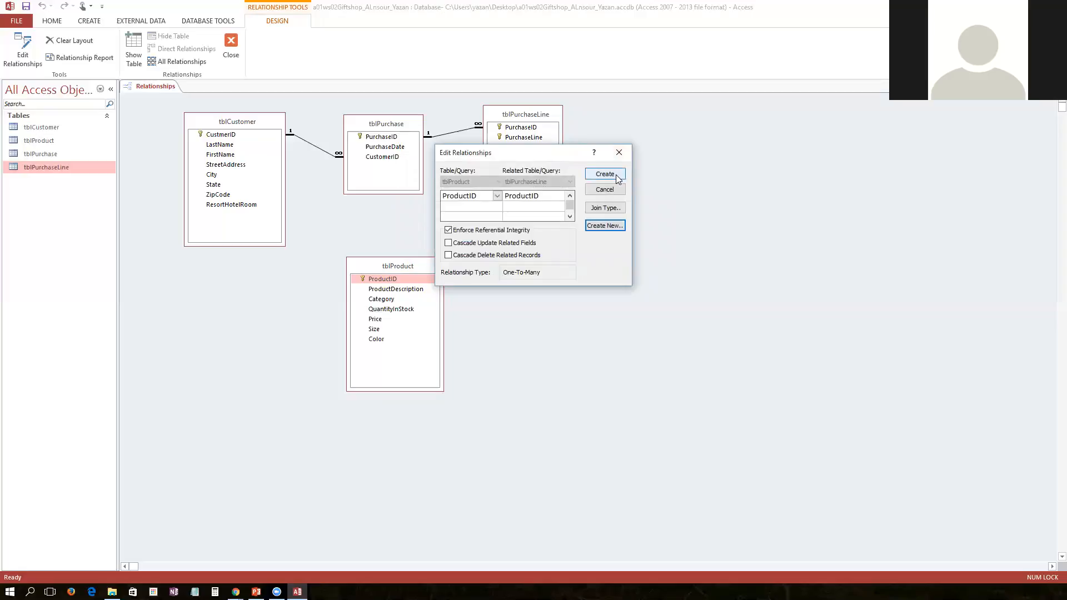
{"action": "left_click", "coordinate": [617, 175]}
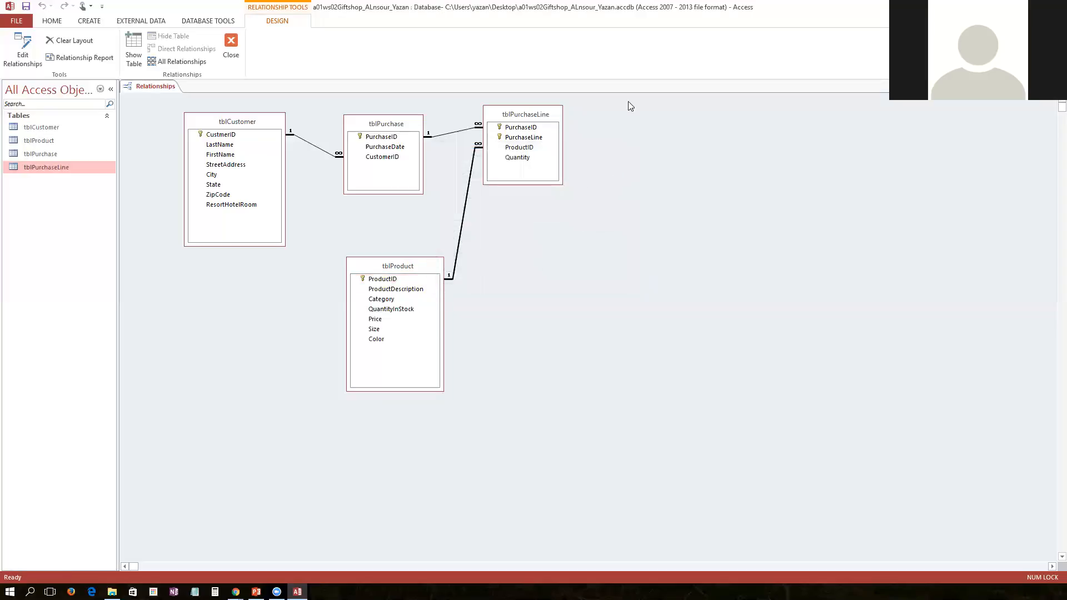
Rearrange the four table field lists into a more compact layout closer together
{"action": "left_click", "coordinate": [253, 125]}
{"action": "left_click_drag", "start_coordinate": [253, 126], "coordinate": [214, 125]}
{"action": "left_click_drag", "start_coordinate": [374, 124], "coordinate": [336, 120]}
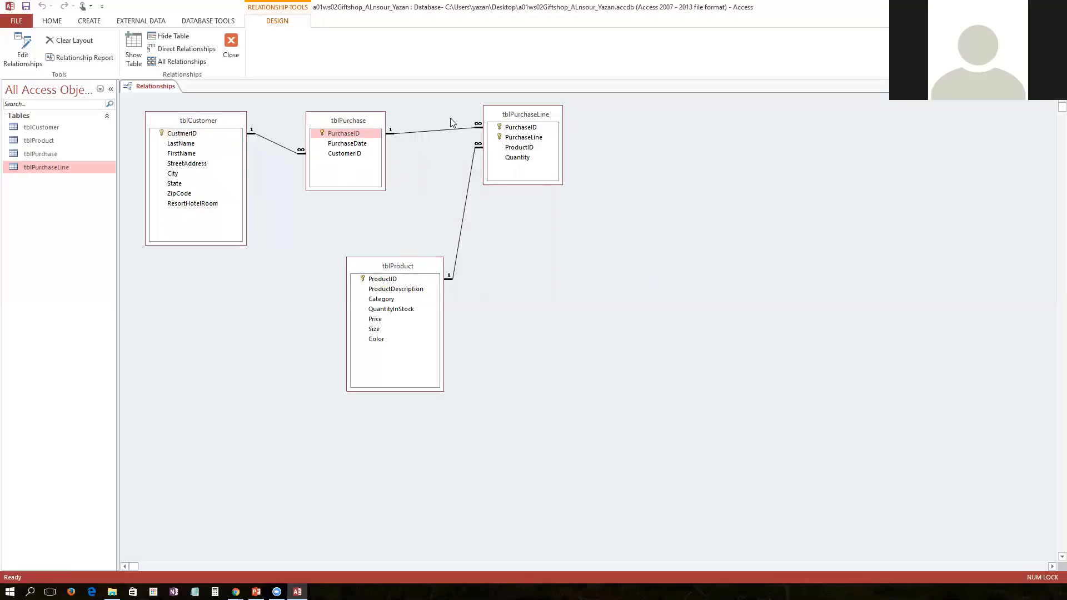
{"action": "left_click_drag", "start_coordinate": [498, 115], "coordinate": [468, 115]}
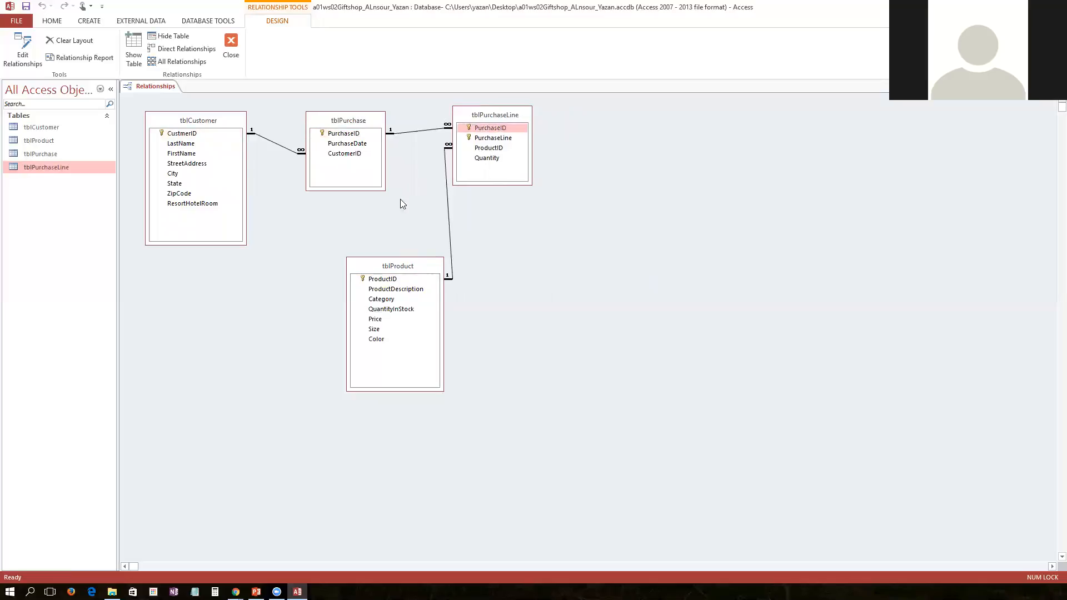
{"action": "left_click", "coordinate": [398, 266]}
{"action": "left_click_drag", "start_coordinate": [388, 263], "coordinate": [334, 238]}
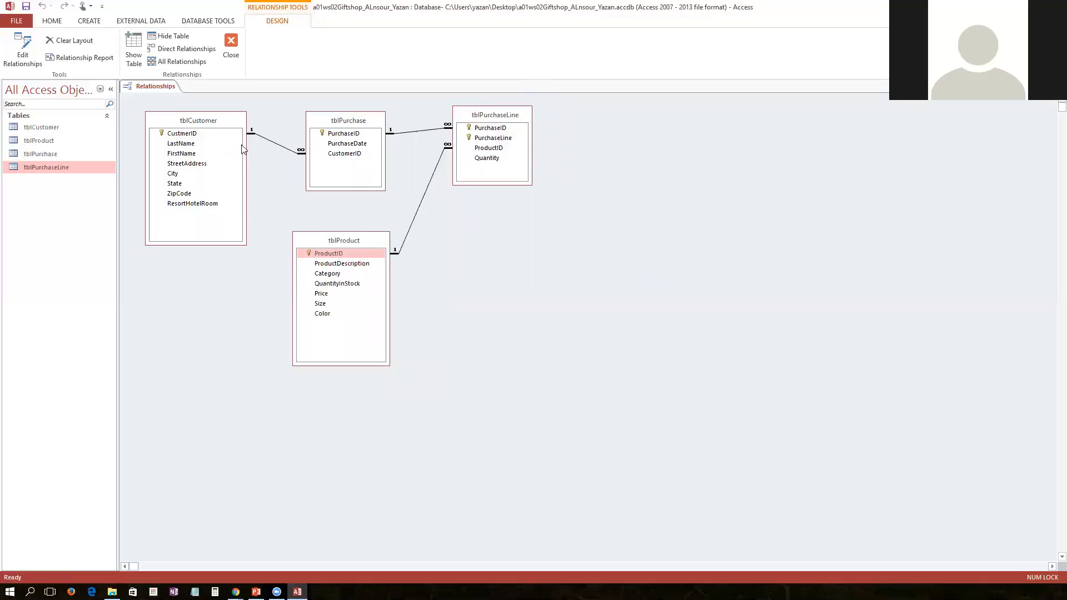
{"action": "left_click_drag", "start_coordinate": [357, 243], "coordinate": [361, 238]}
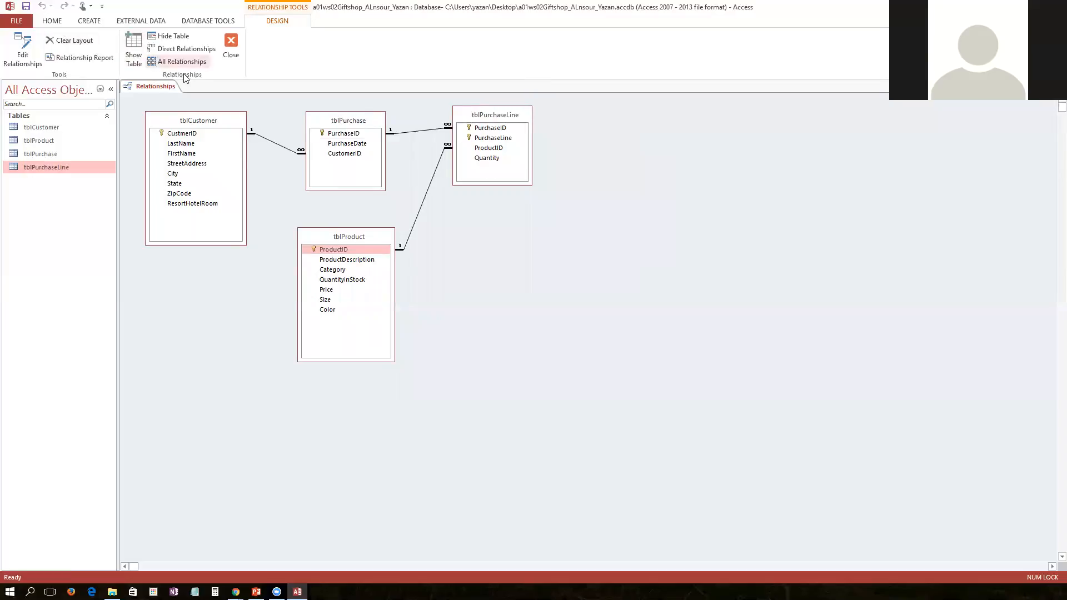
Save the relationships layout and generate the Relationship Report preview
{"action": "right_click", "coordinate": [156, 88]}
{"action": "left_click", "coordinate": [168, 96]}
{"action": "left_click", "coordinate": [63, 62]}
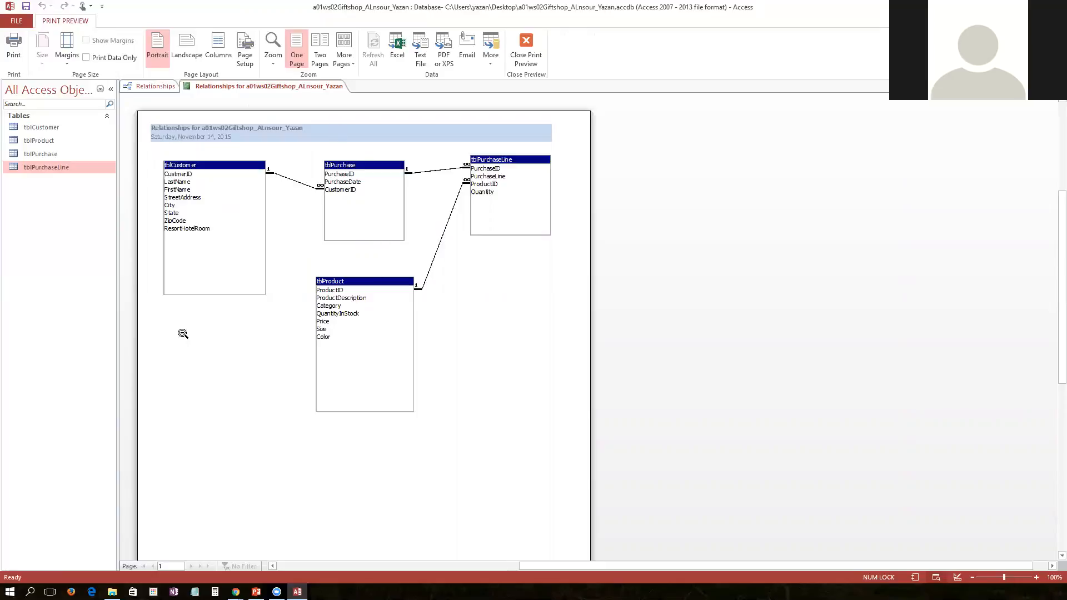
Save the relationship report under its proposed default report name
{"action": "right_click", "coordinate": [258, 88]}
{"action": "left_click", "coordinate": [273, 96]}
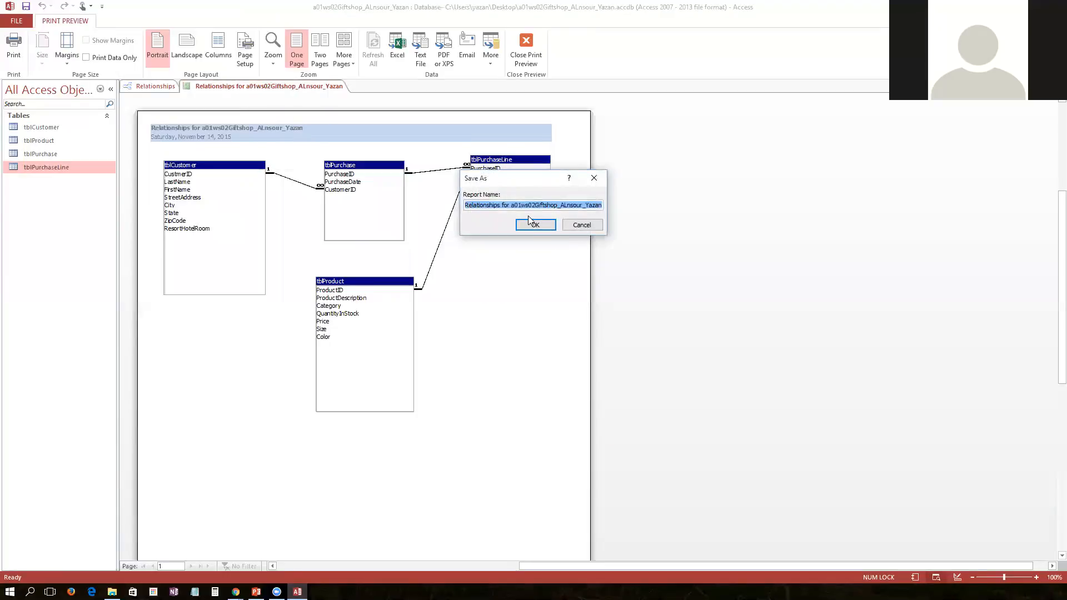
{"action": "left_click", "coordinate": [531, 223]}
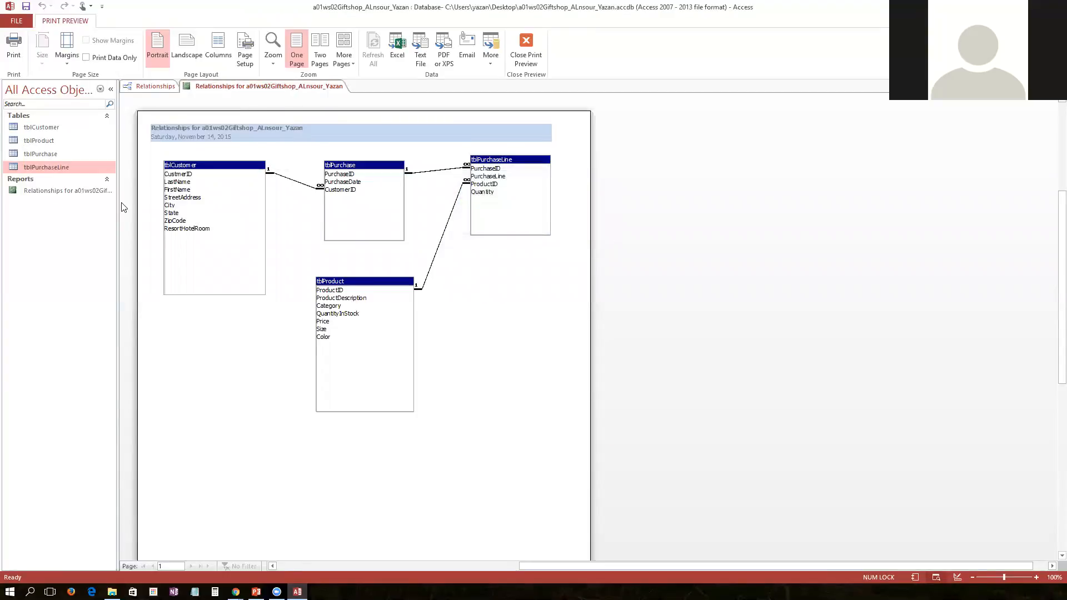
Close the relationship report preview and the Relationships window
{"action": "right_click", "coordinate": [207, 88]}
{"action": "left_click", "coordinate": [230, 108]}
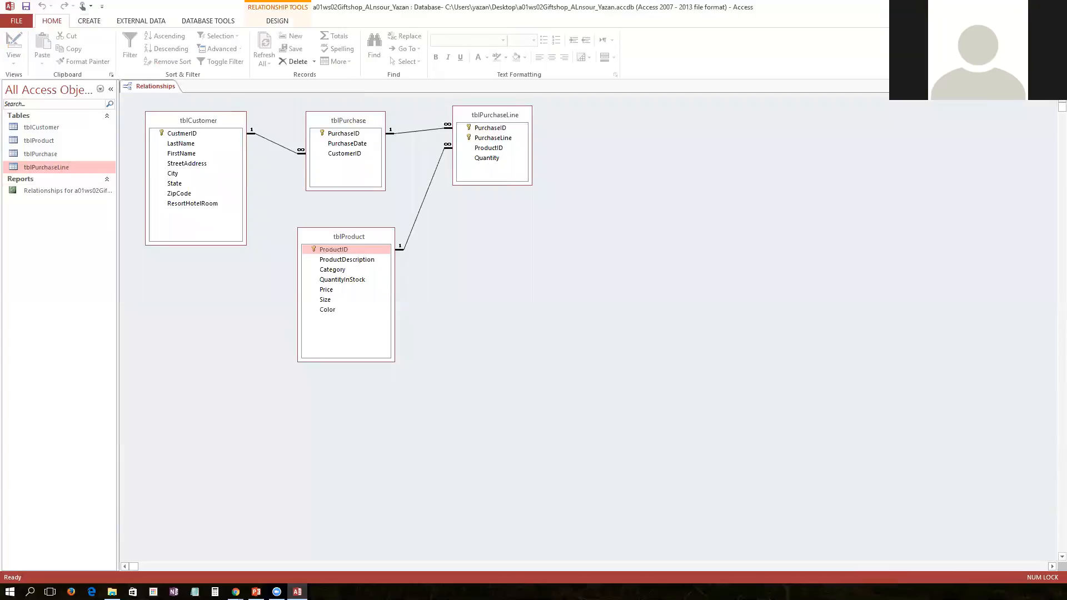
{"action": "key", "text": "alt+Tab"}
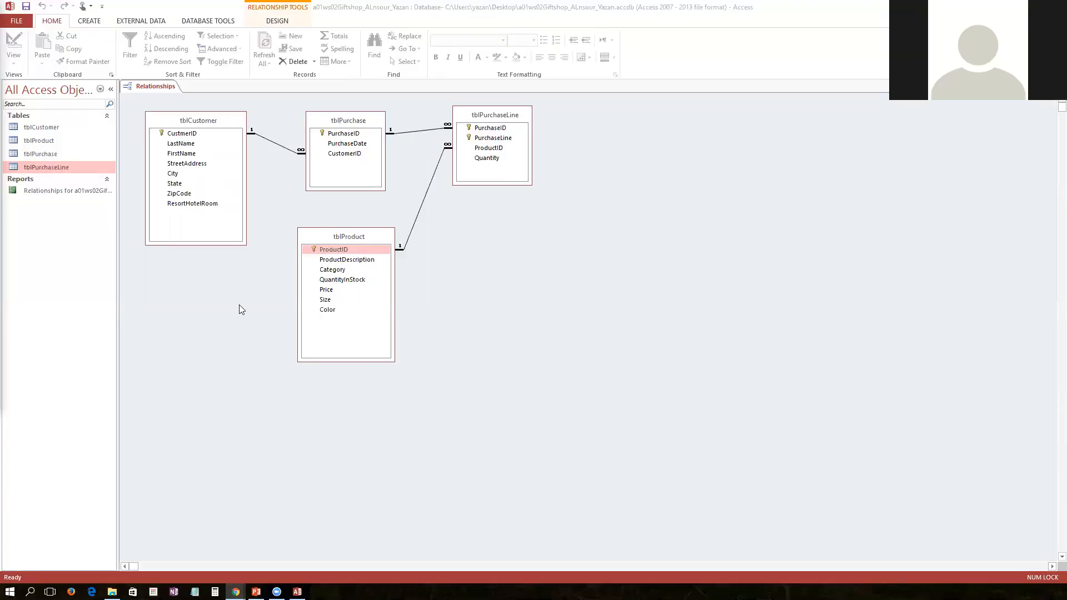
{"action": "right_click", "coordinate": [152, 89]}
{"action": "left_click", "coordinate": [161, 107]}
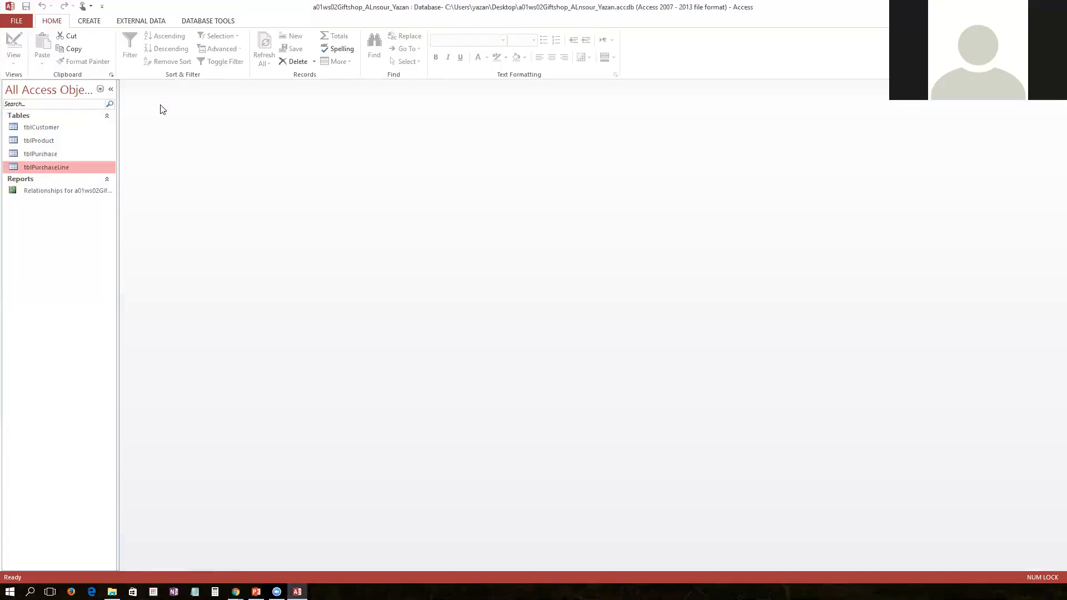